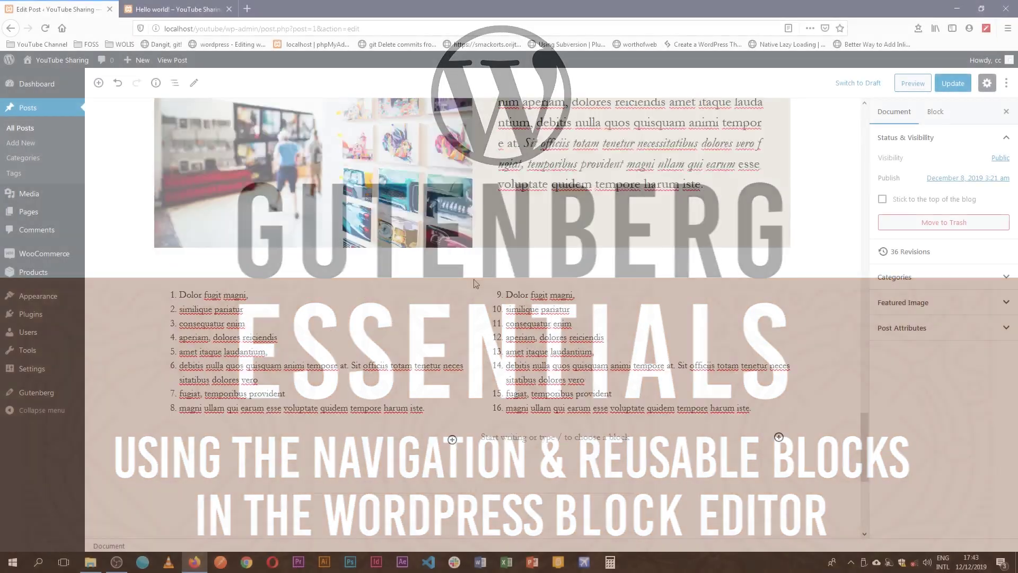
Insert a Navigation block below the 'Heading surprise' heading and build it from all top pages.
scroll(475, 280, "up", 10)
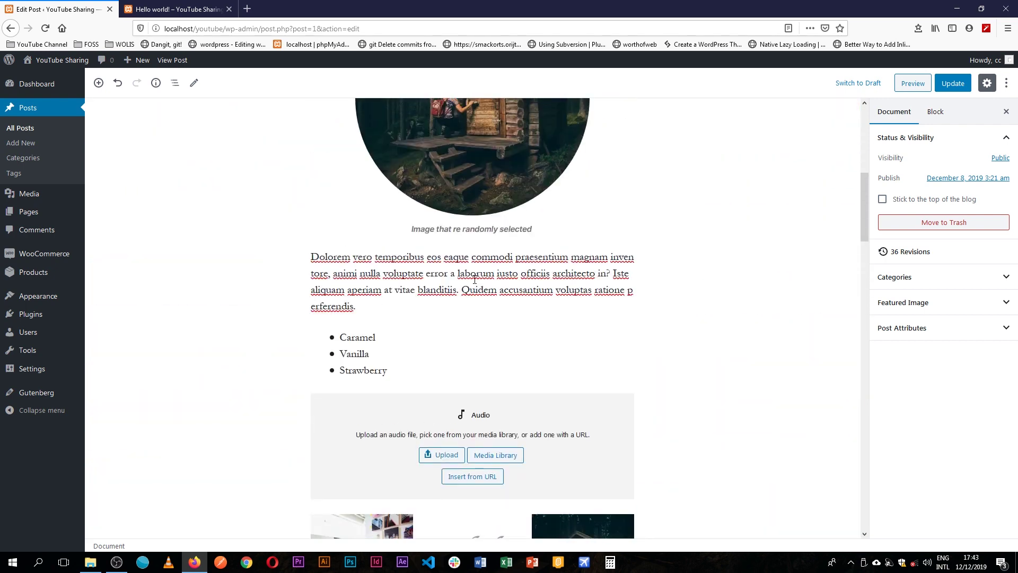
scroll(472, 251, "up", 7)
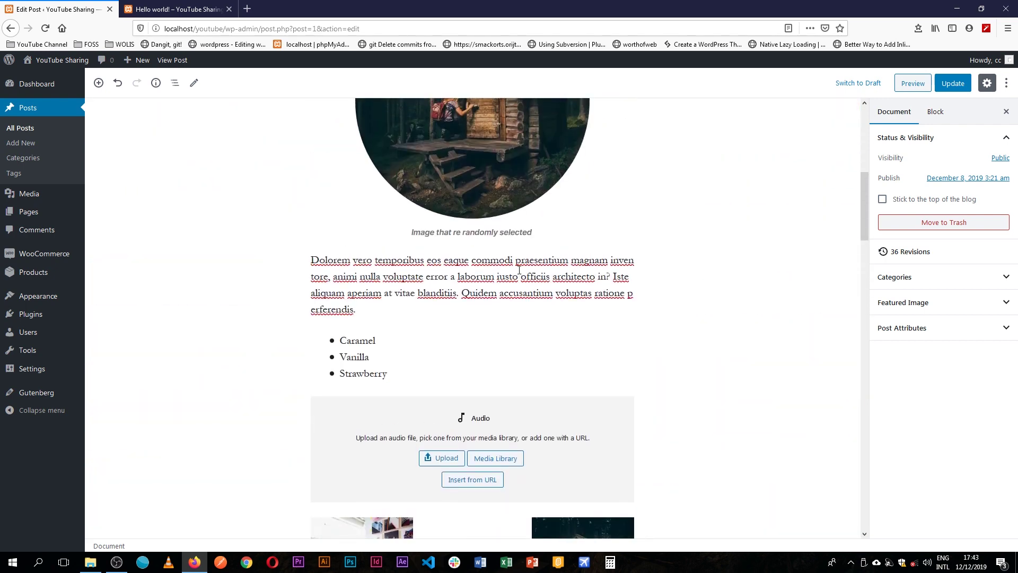
left_click(472, 231)
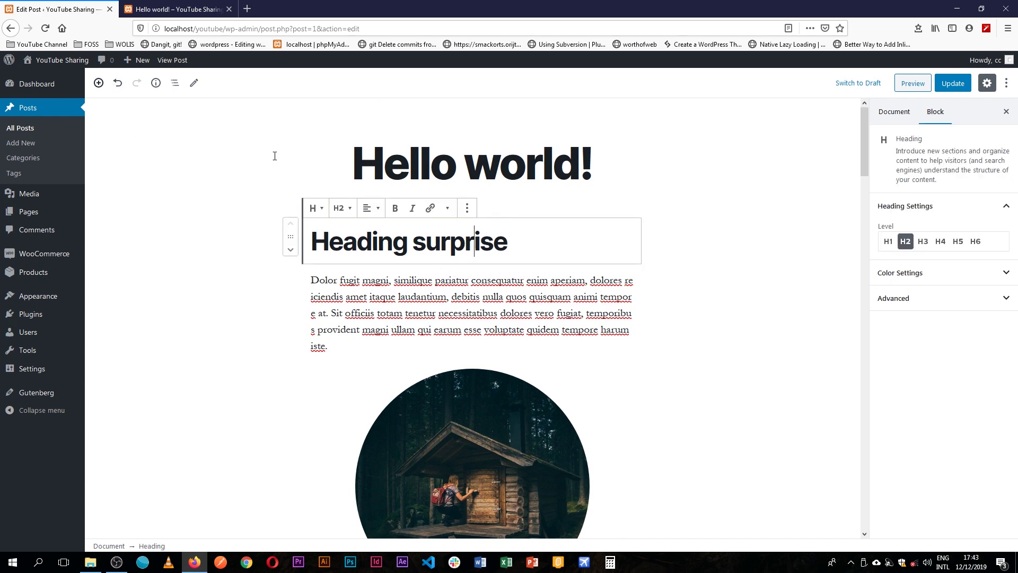
left_click(98, 82)
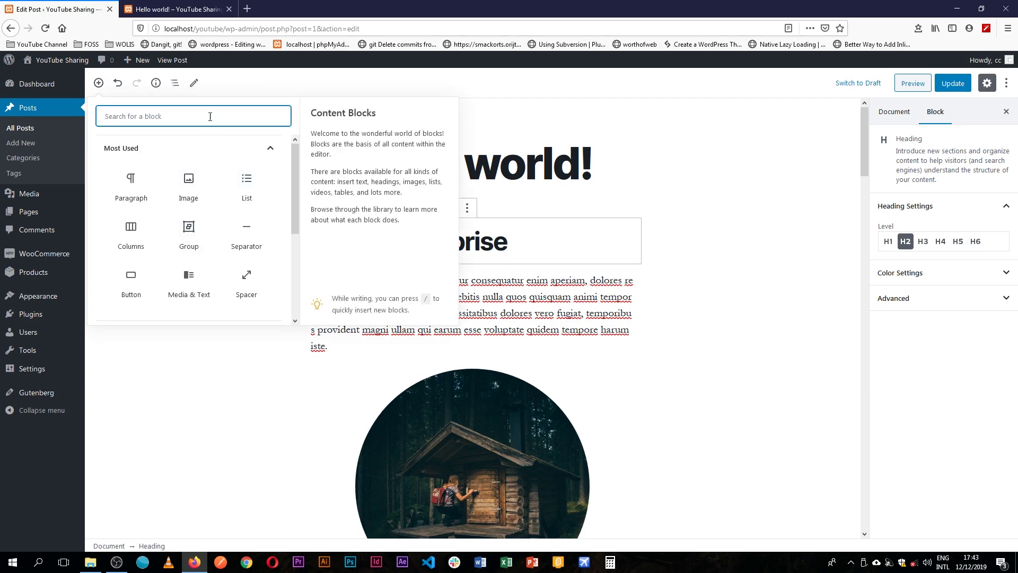
scroll(186, 227, "down", 5)
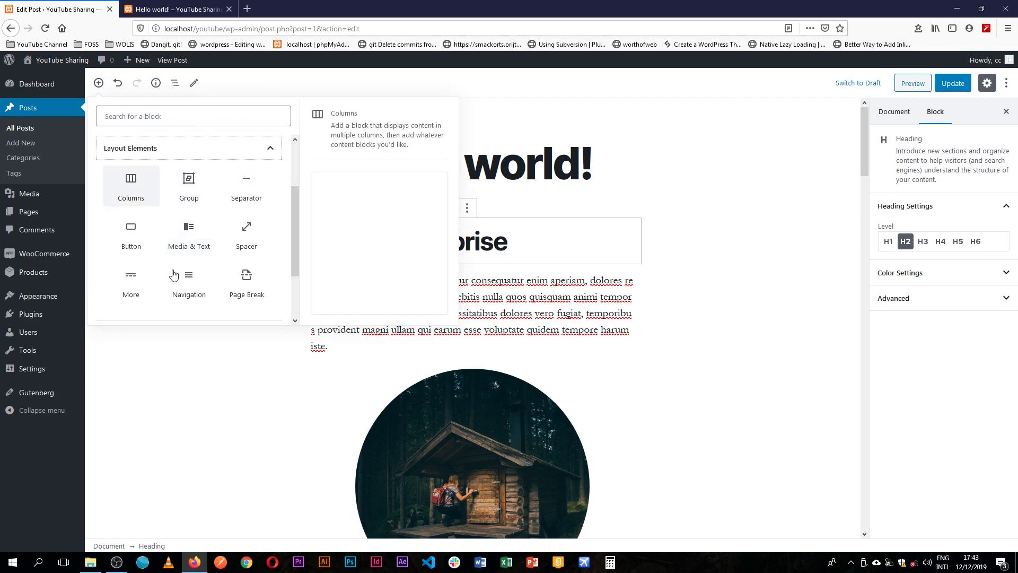
left_click(187, 281)
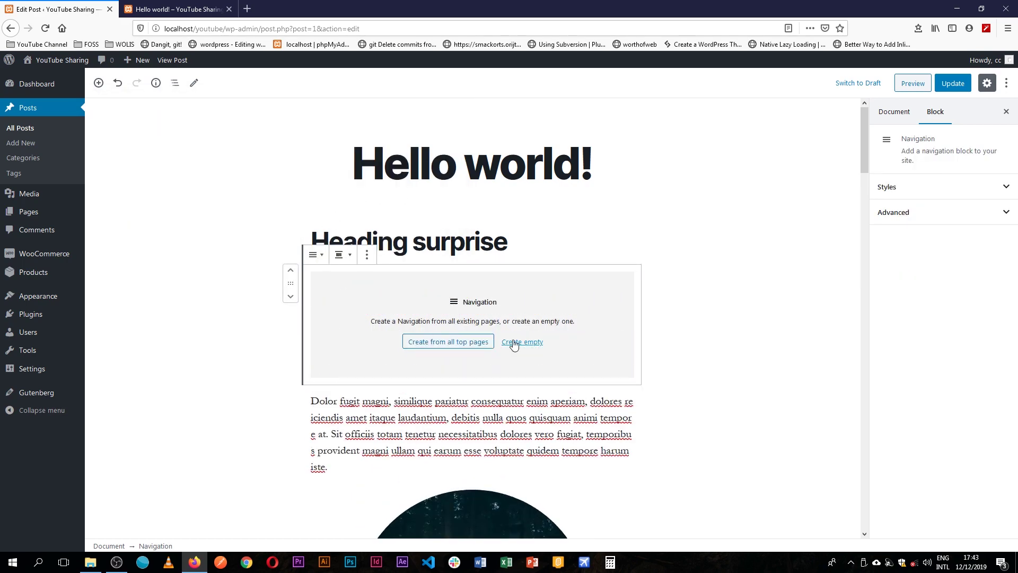
left_click(471, 342)
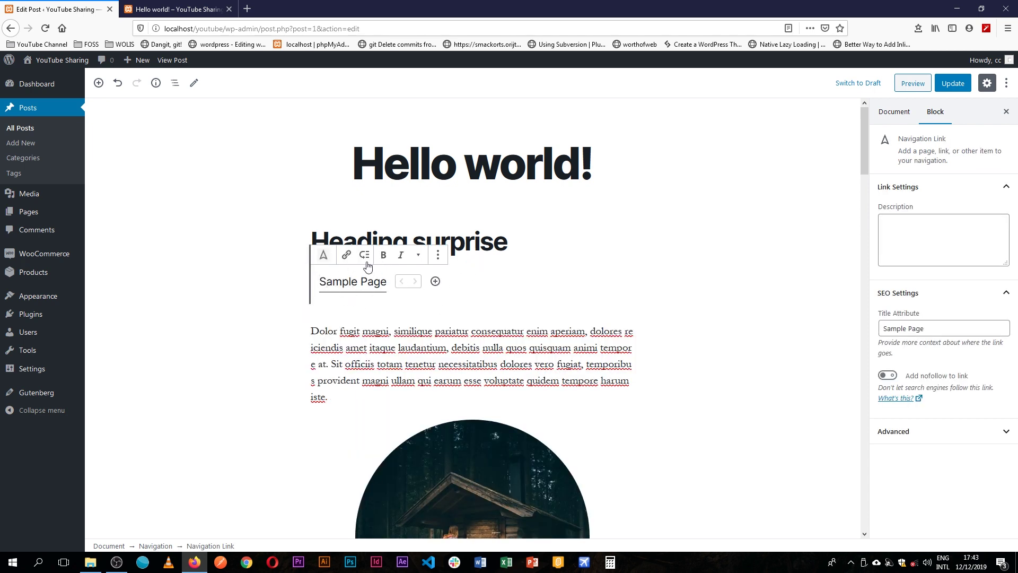
Add a Google link to the navigation that opens in a new tab.
left_click(435, 281)
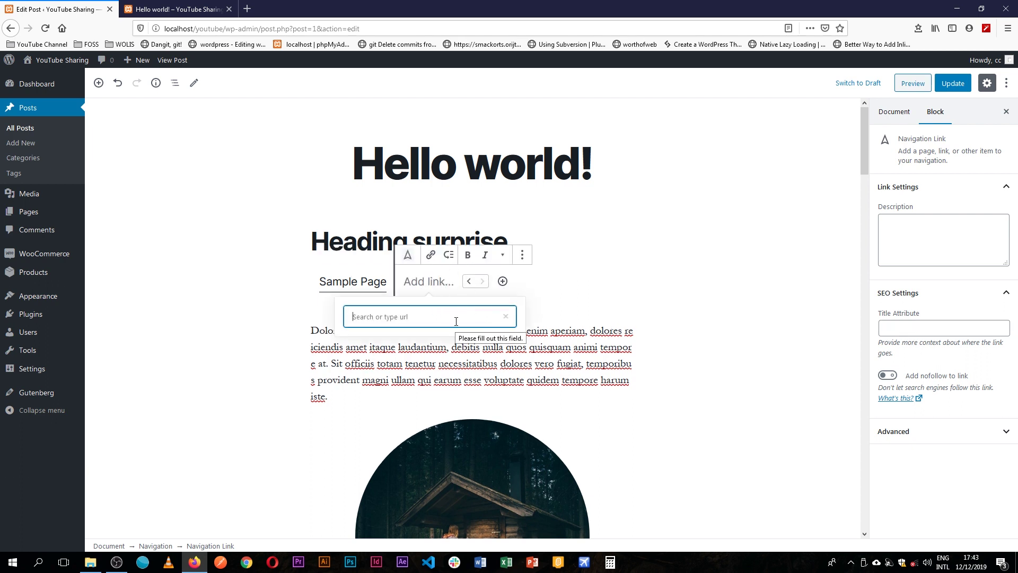
type("Google")
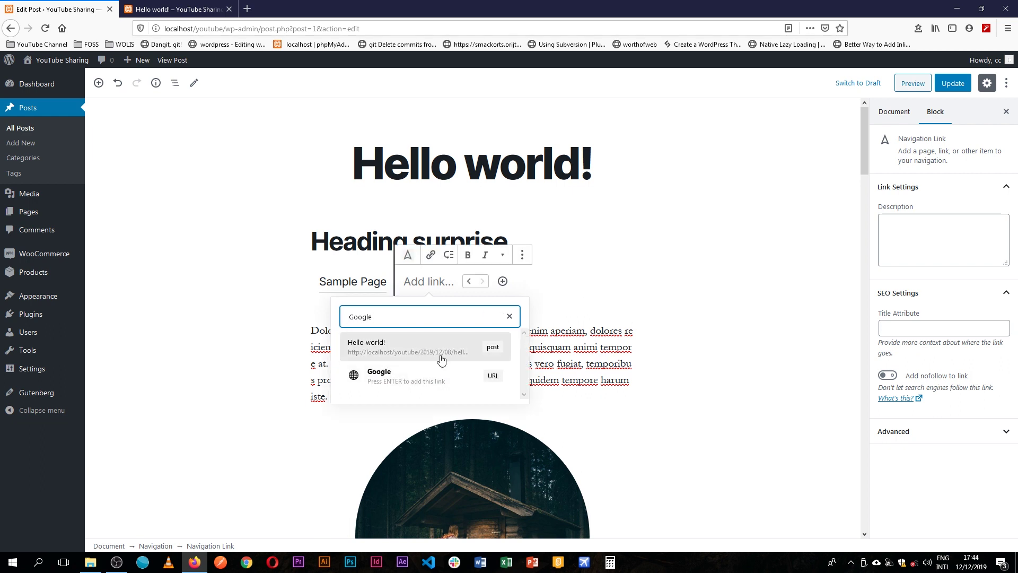
left_click(445, 380)
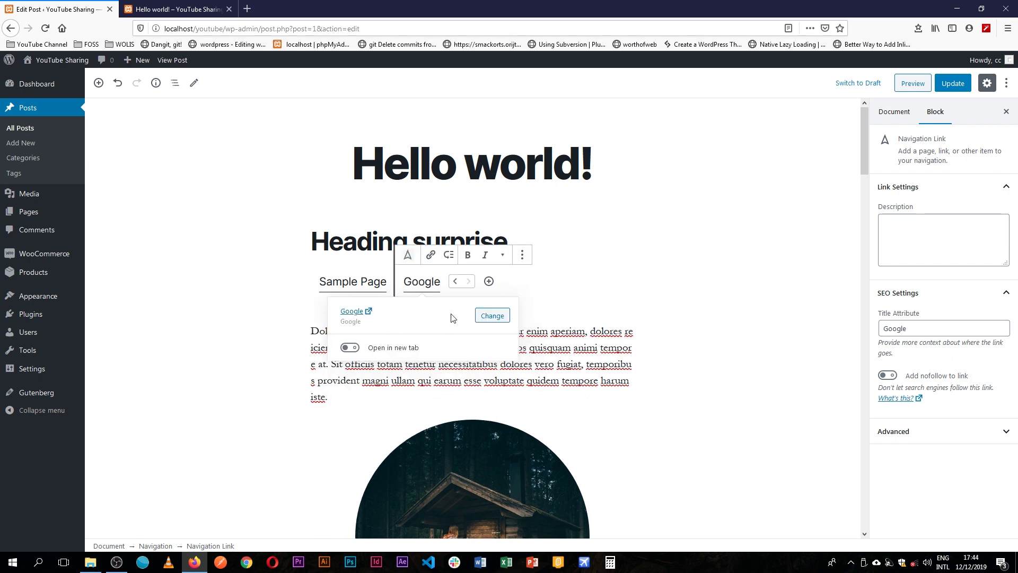
left_click(350, 347)
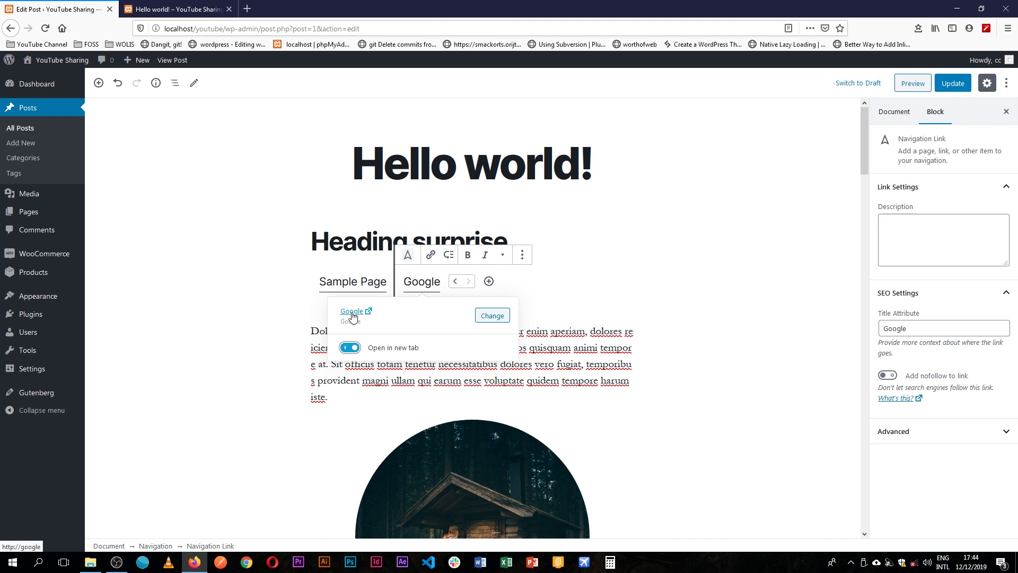
left_click(492, 316)
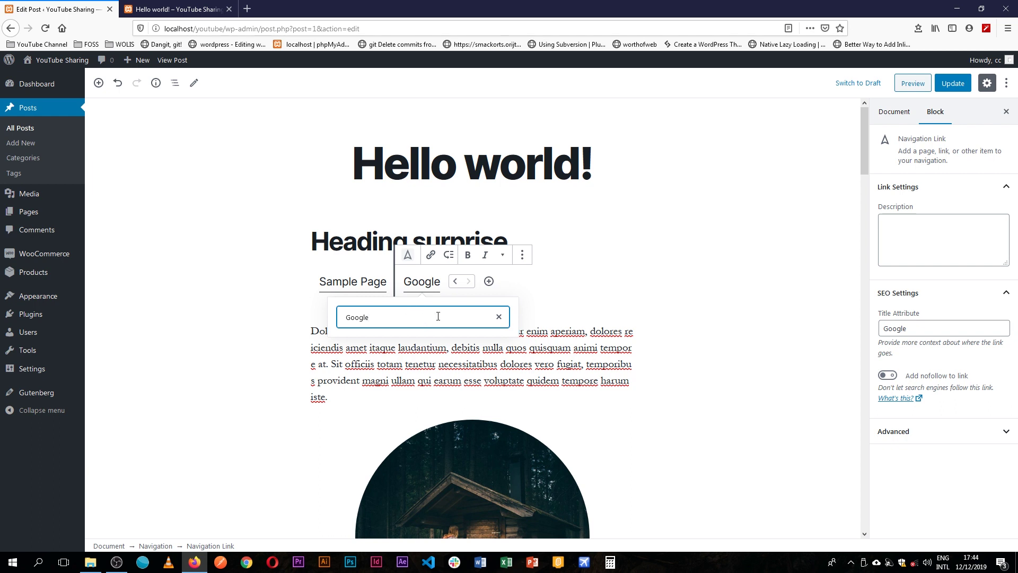
key("BackSpace")
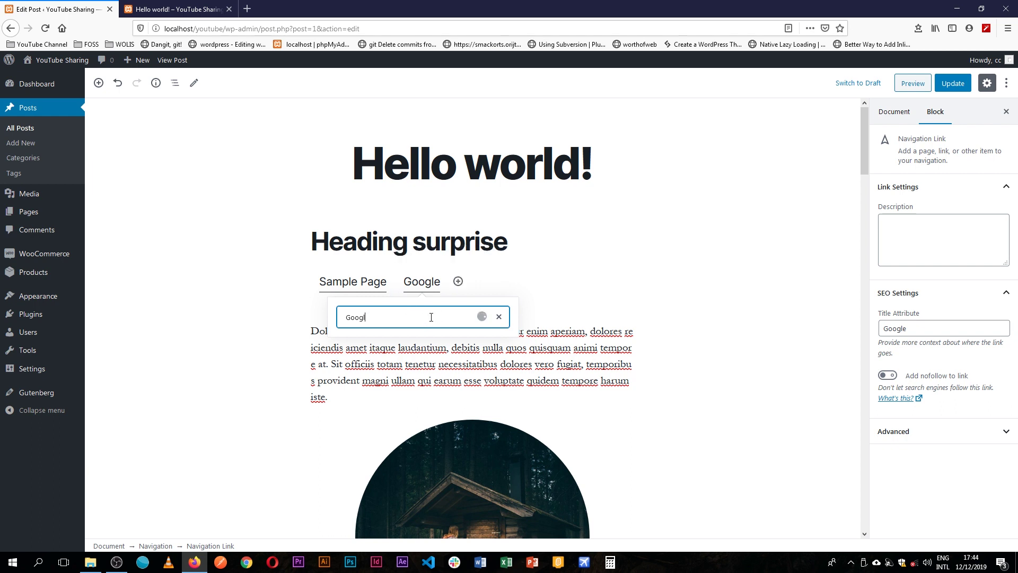
type("e")
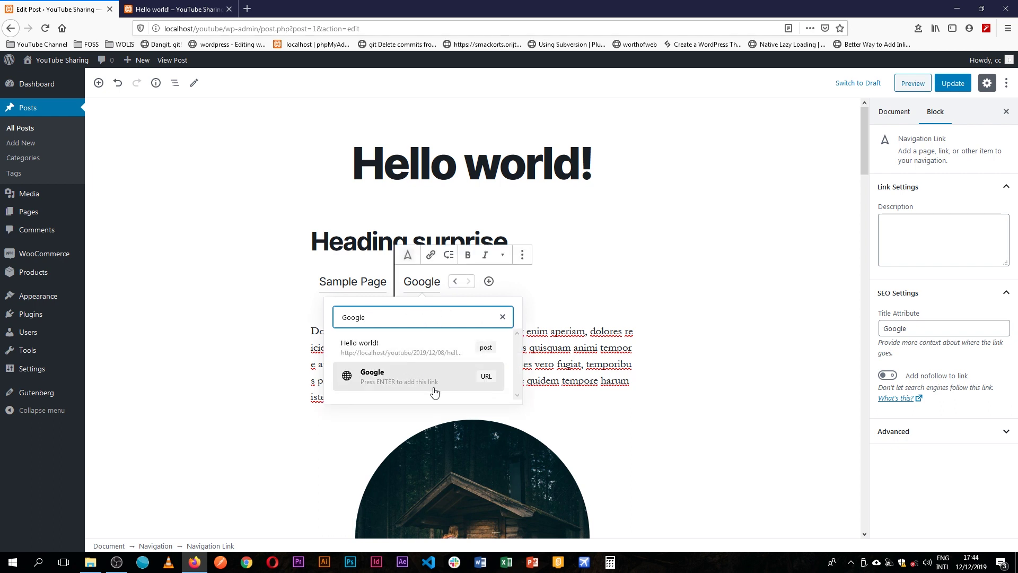
left_click(395, 377)
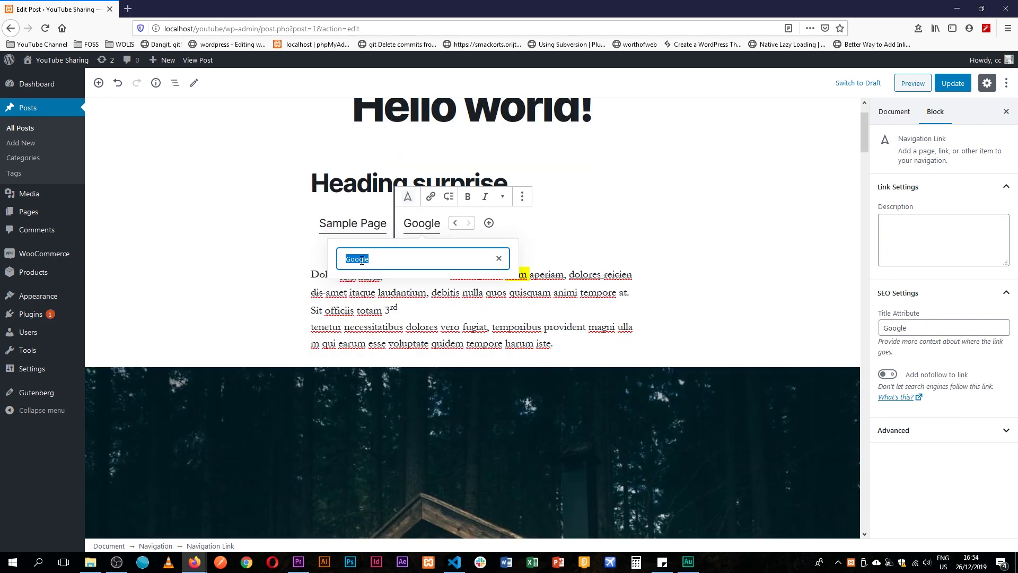
type("http")
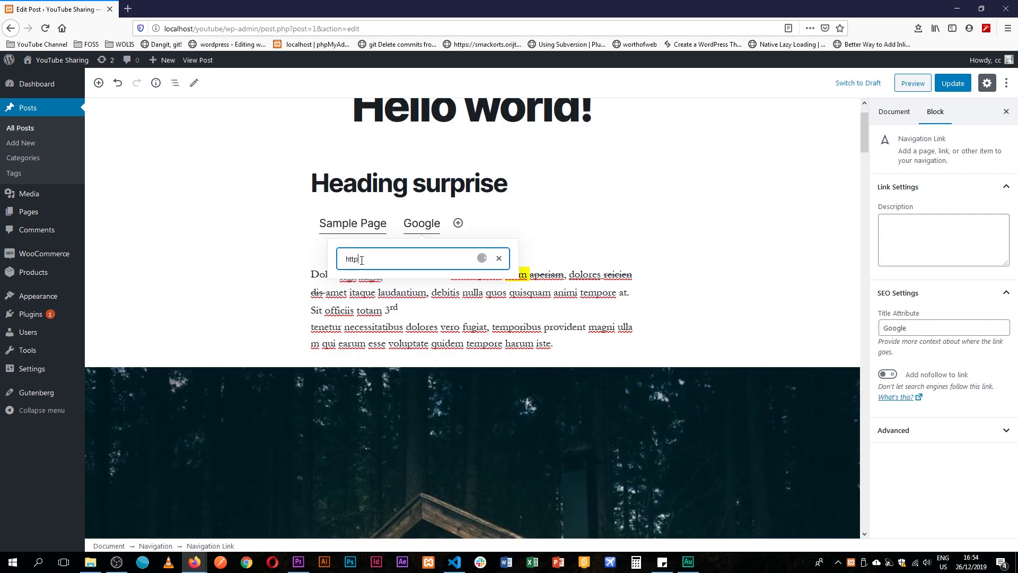
type("s://google.com")
key("Return")
left_click(390, 256)
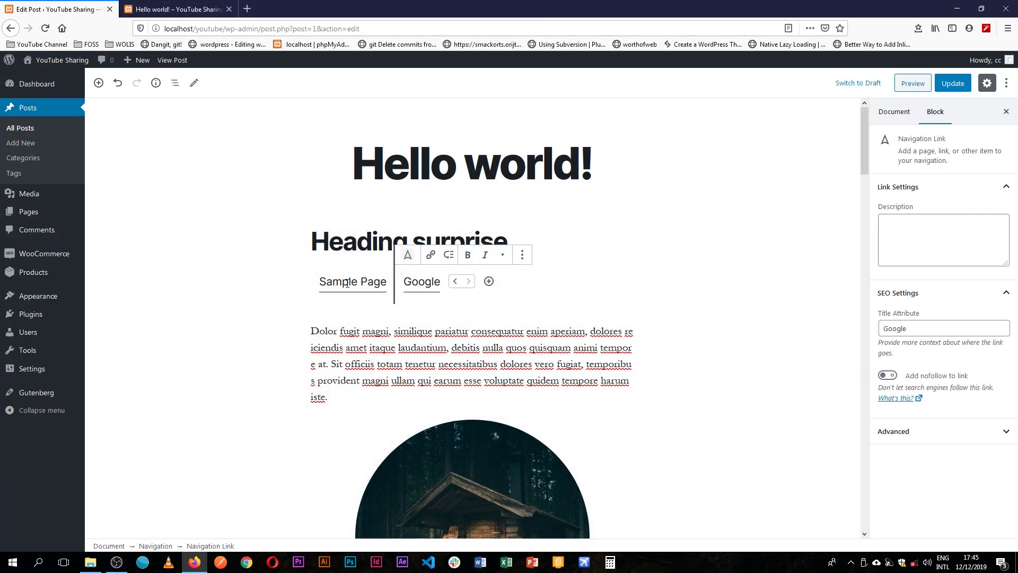
Add an Aol link and reorder the nav to Aol, Google, Sample Page.
left_click(346, 283)
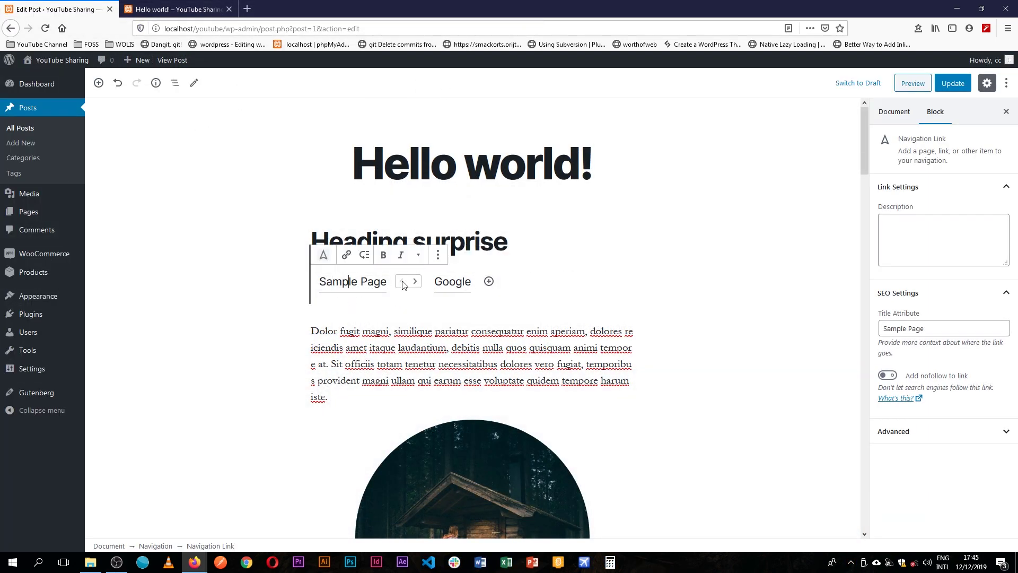
left_click(488, 281)
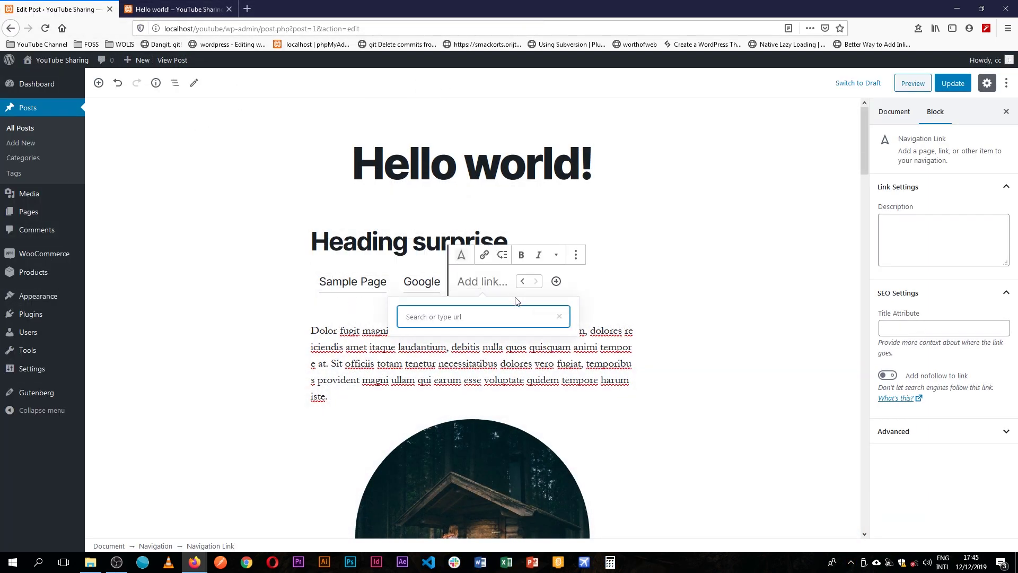
type("Aol")
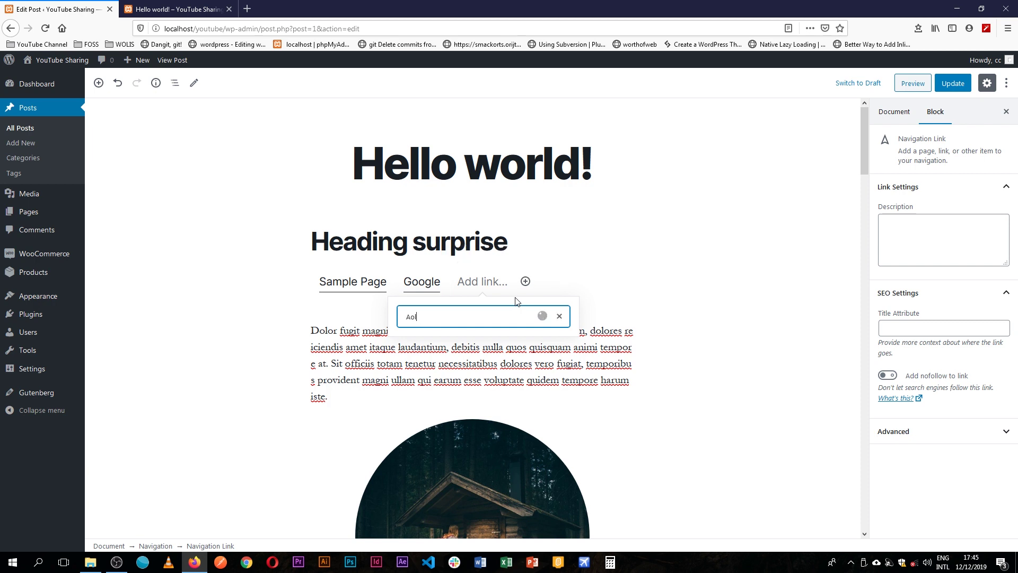
left_click(538, 348)
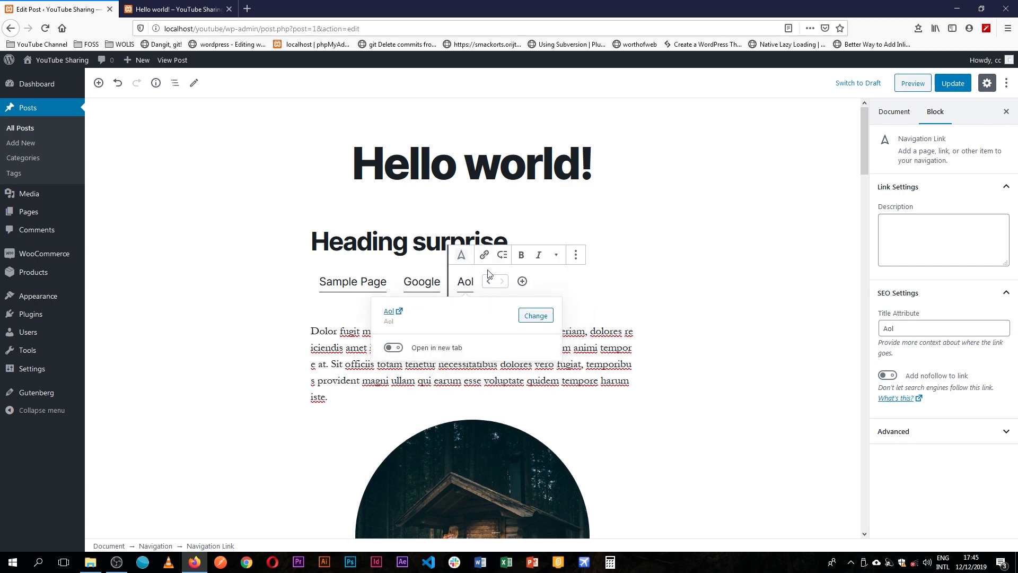
left_click(487, 281)
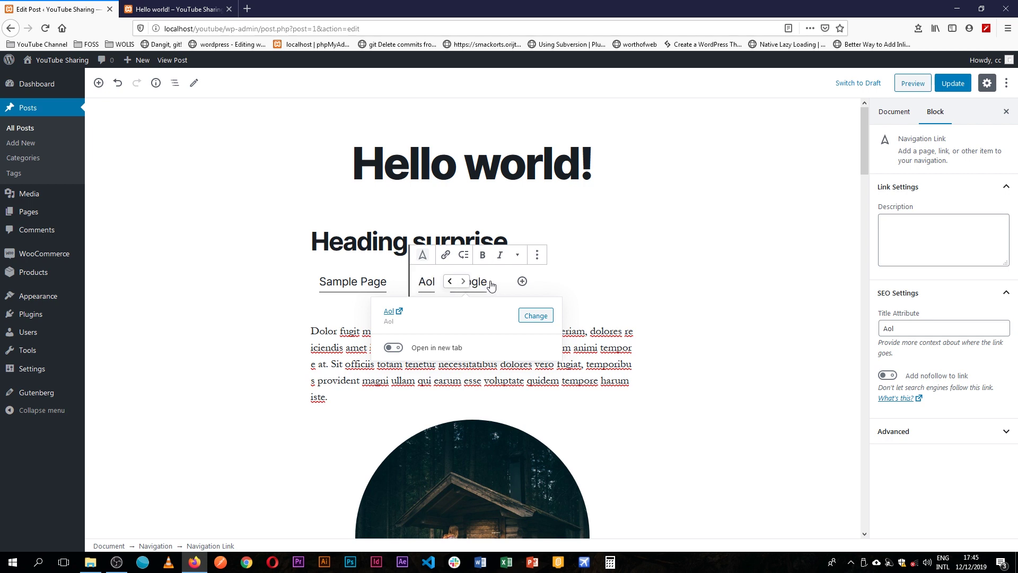
left_click(435, 281)
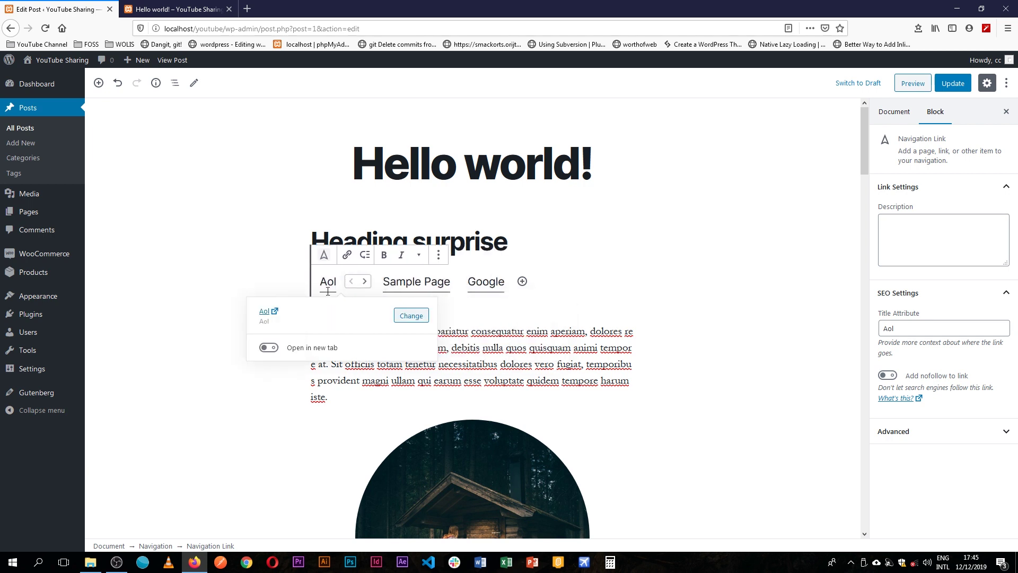
left_click(403, 289)
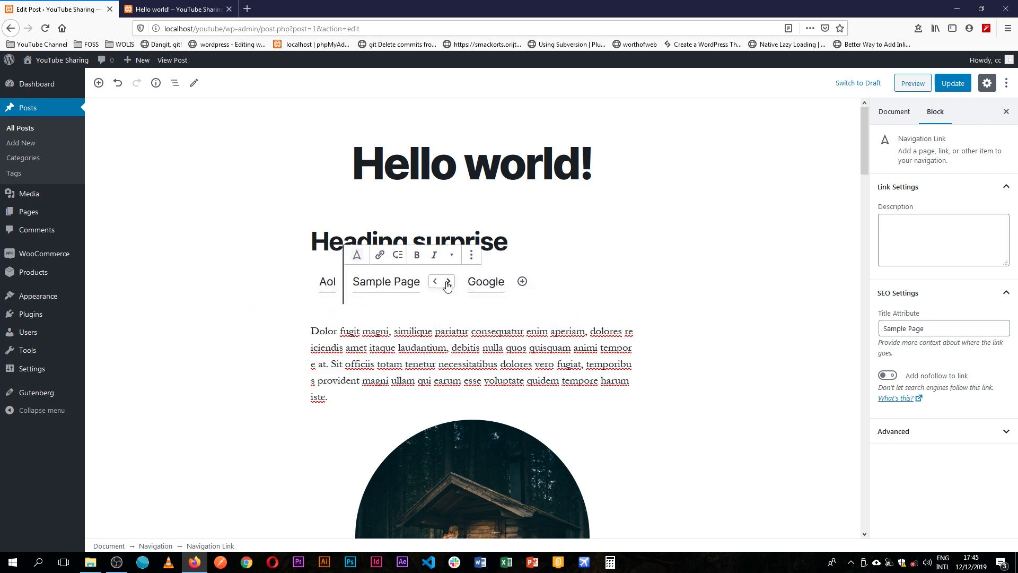
left_click(448, 281)
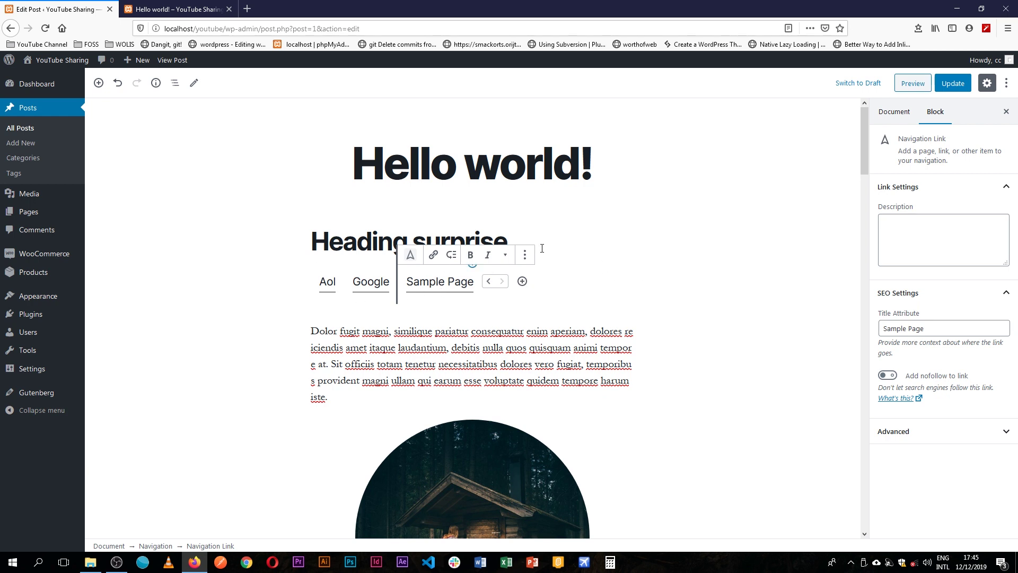
Add a Home submenu under Sample Page and a Contacts link, dragged to top level after Sample Page.
left_click(451, 255)
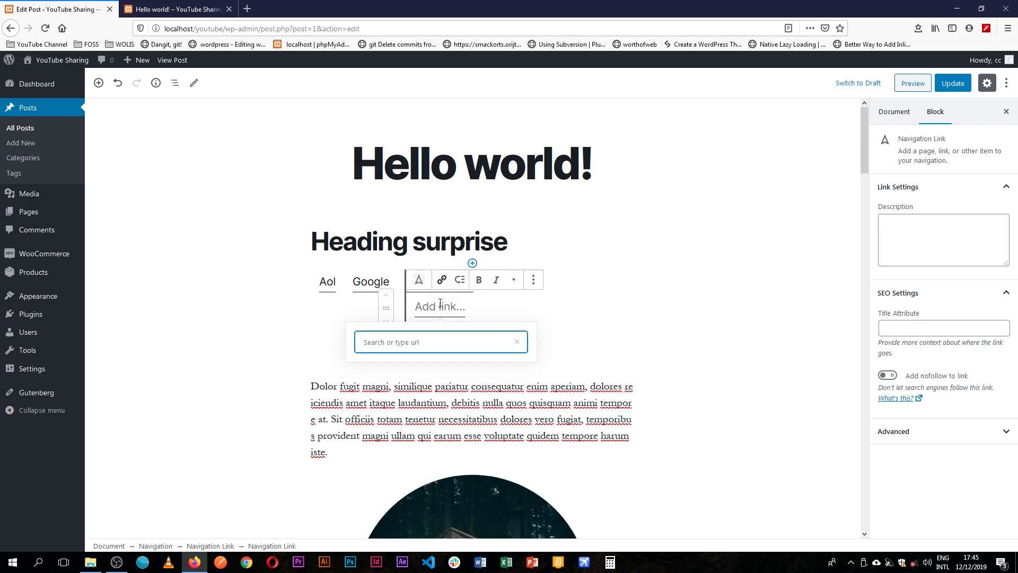
type("Home")
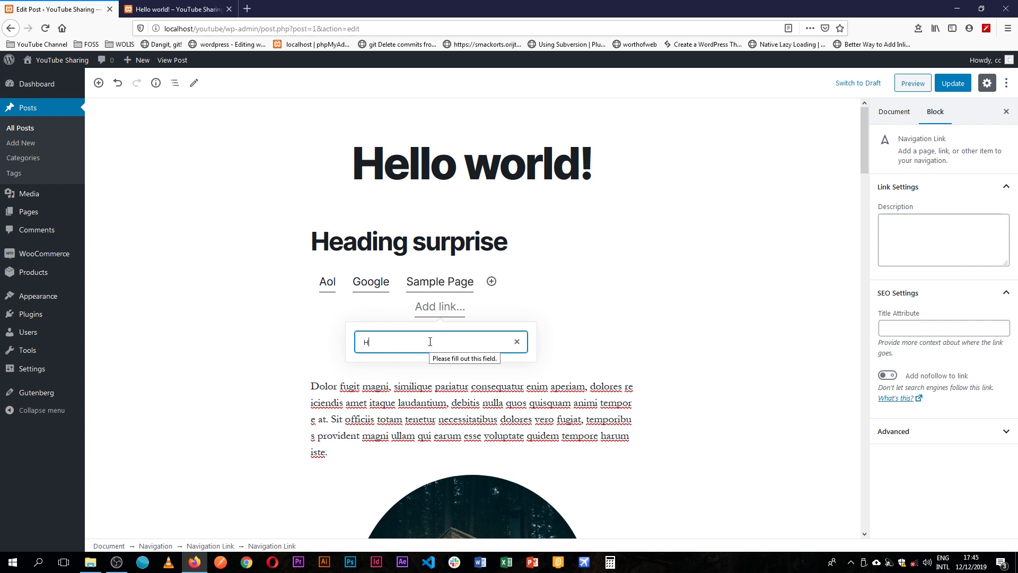
key("Return")
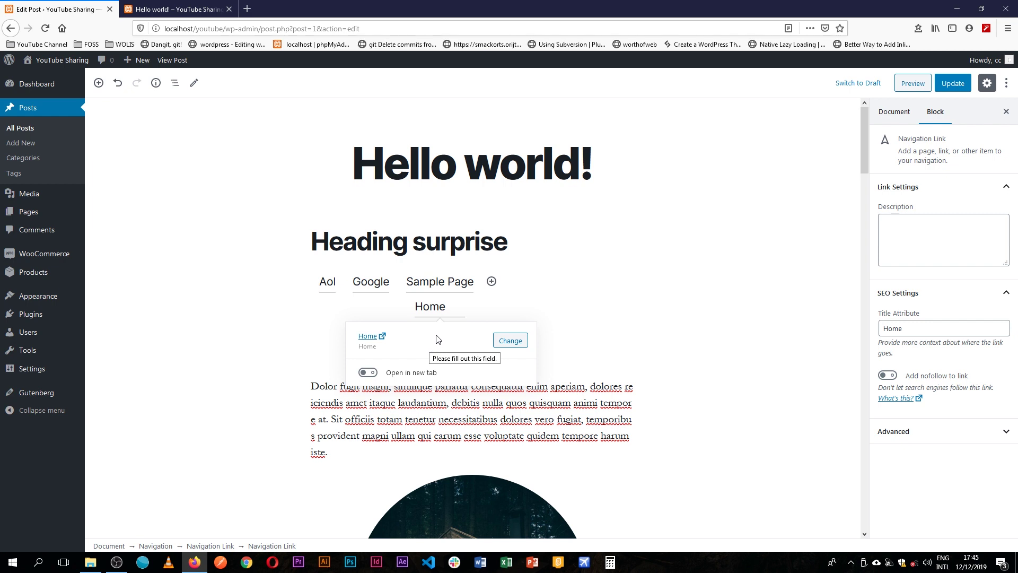
mouse_move(482, 305)
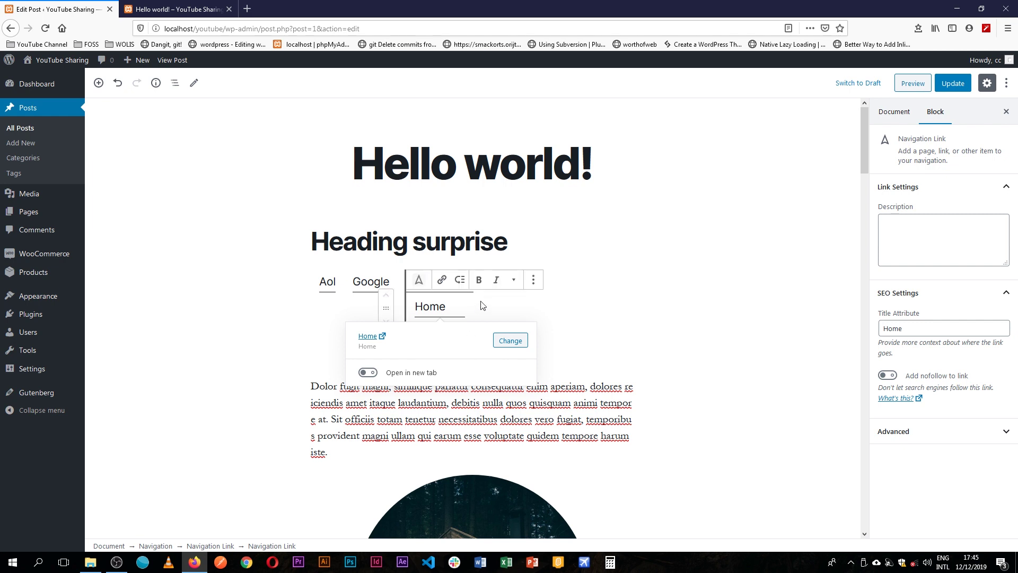
left_click(460, 279)
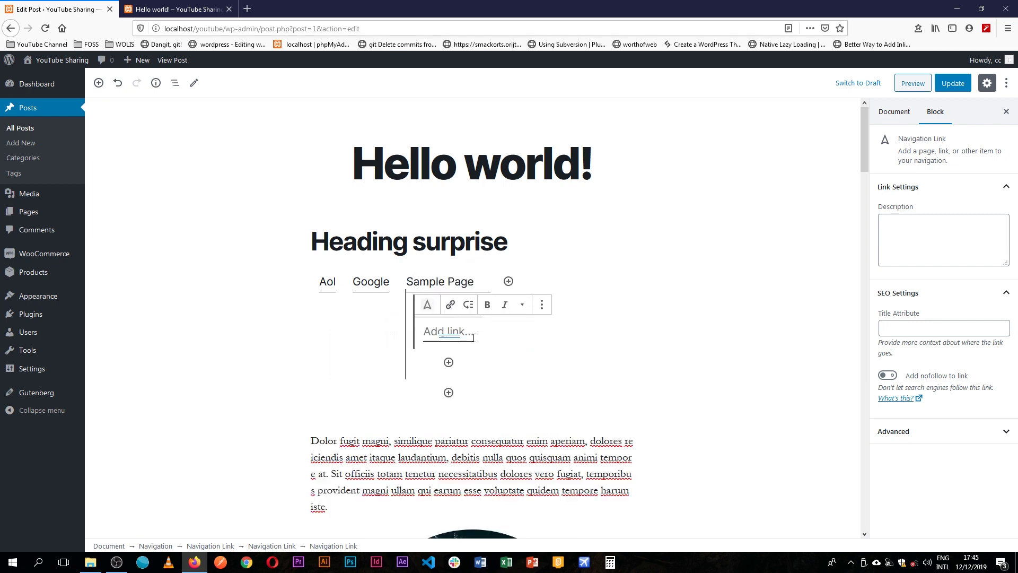
left_click(462, 330)
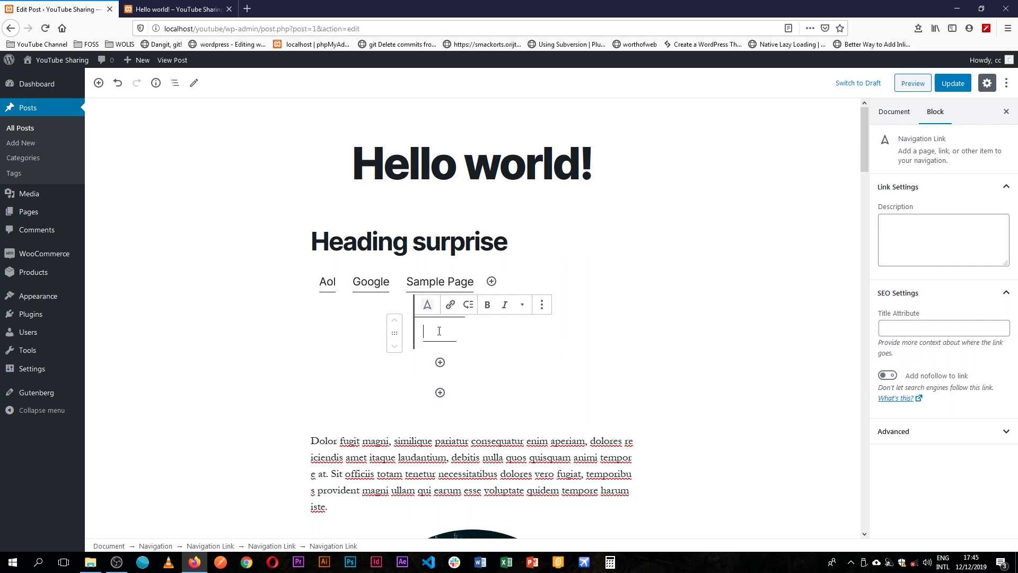
type("Contacts")
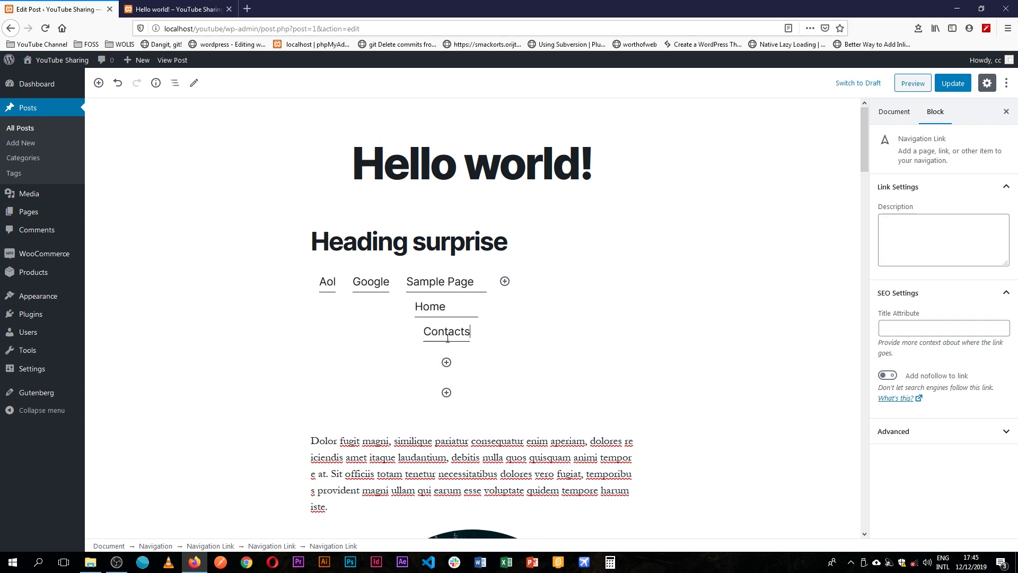
left_click_drag(395, 335, 411, 287)
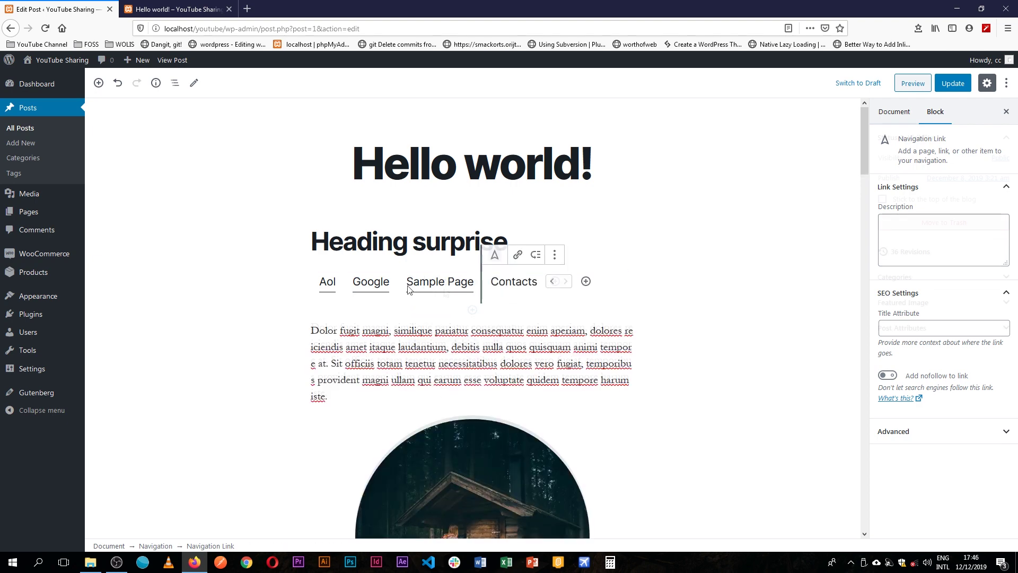
left_click(376, 282)
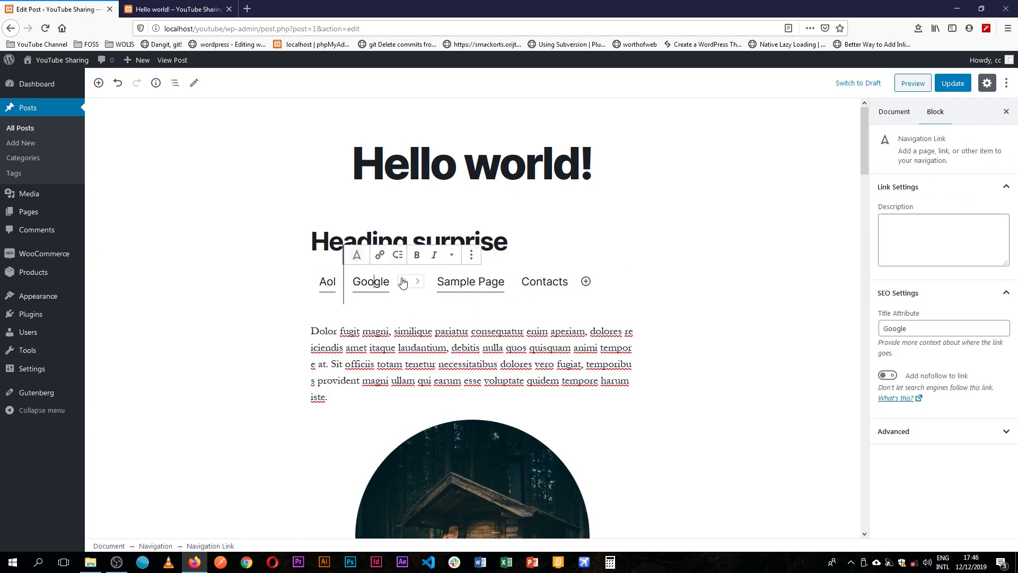
Update the post, then reload the live Hello world post to view Home under Sample Page.
left_click(460, 282)
left_click(953, 83)
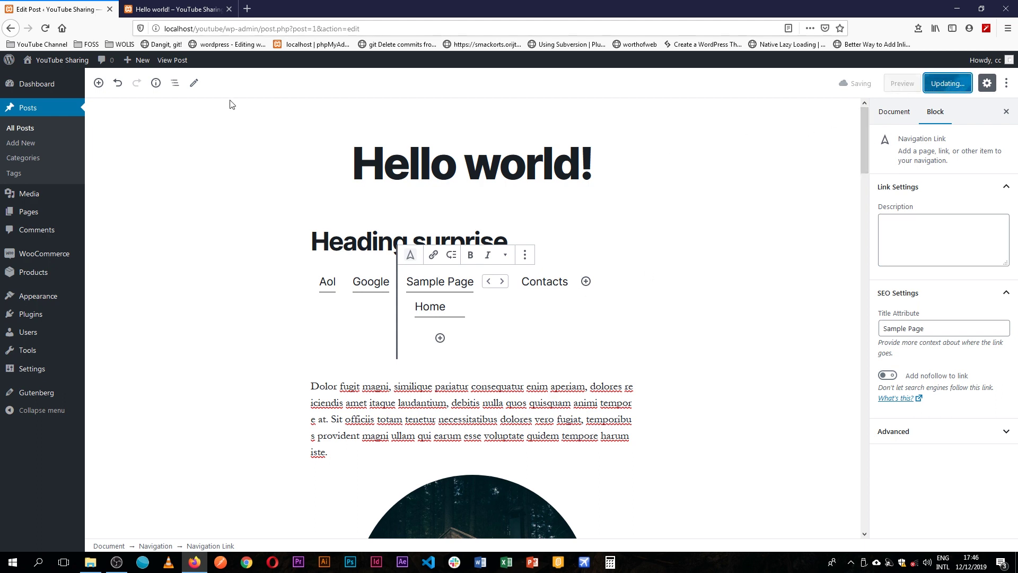
left_click(175, 9)
key("F5")
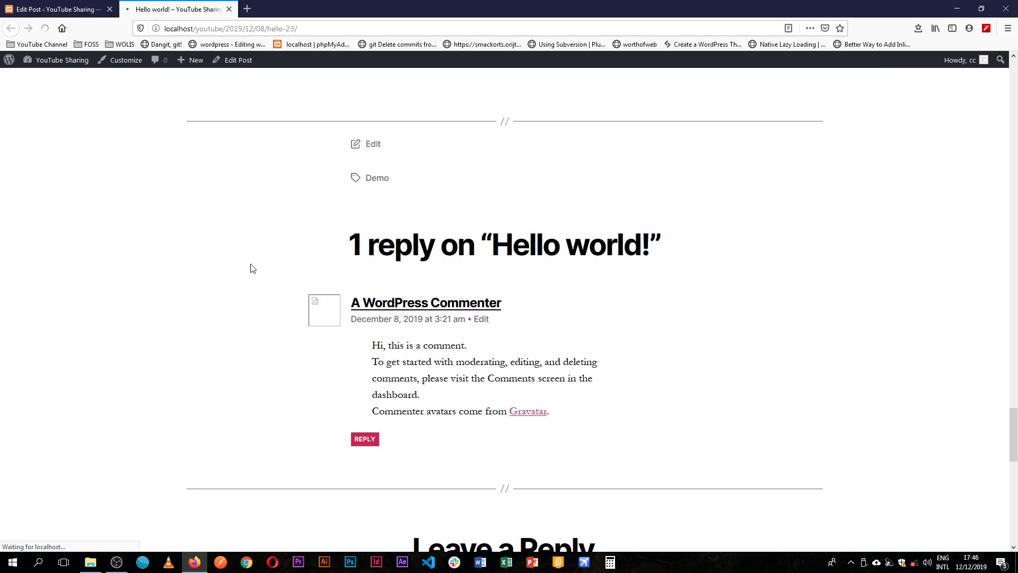
scroll(253, 268, "up", 15)
scroll(252, 269, "up", 15)
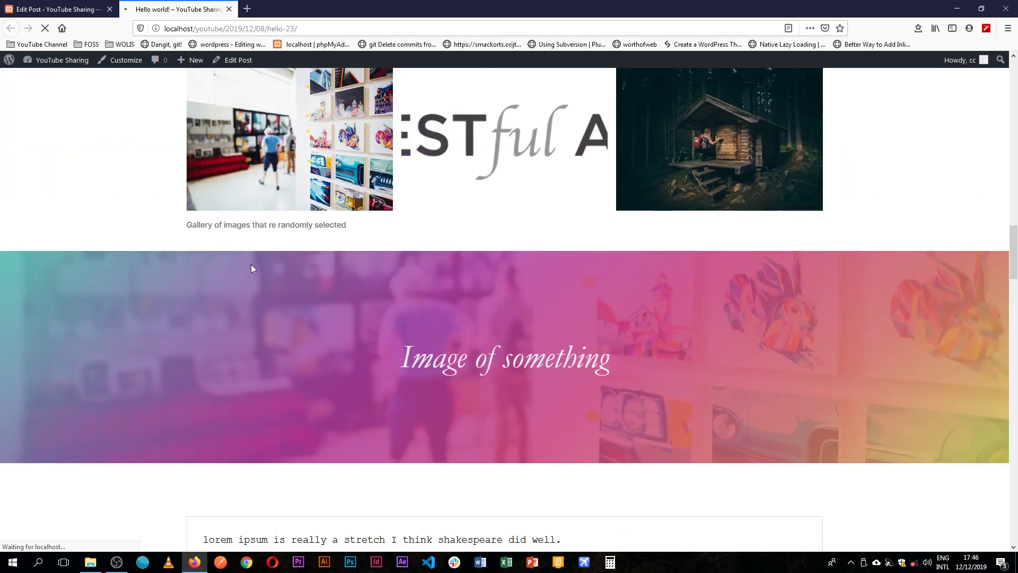
scroll(253, 269, "up", 12)
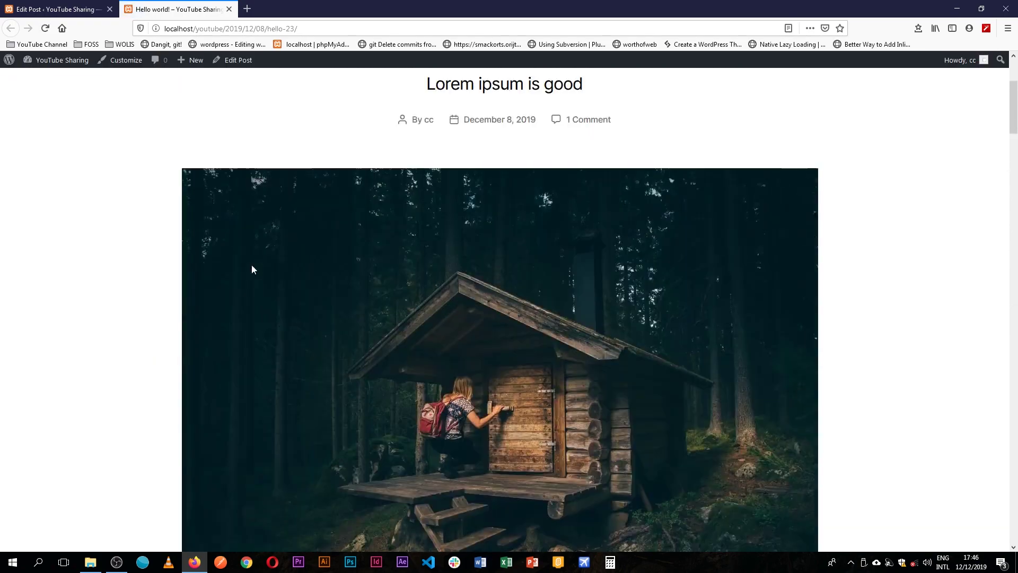
scroll(249, 318, "down", 9)
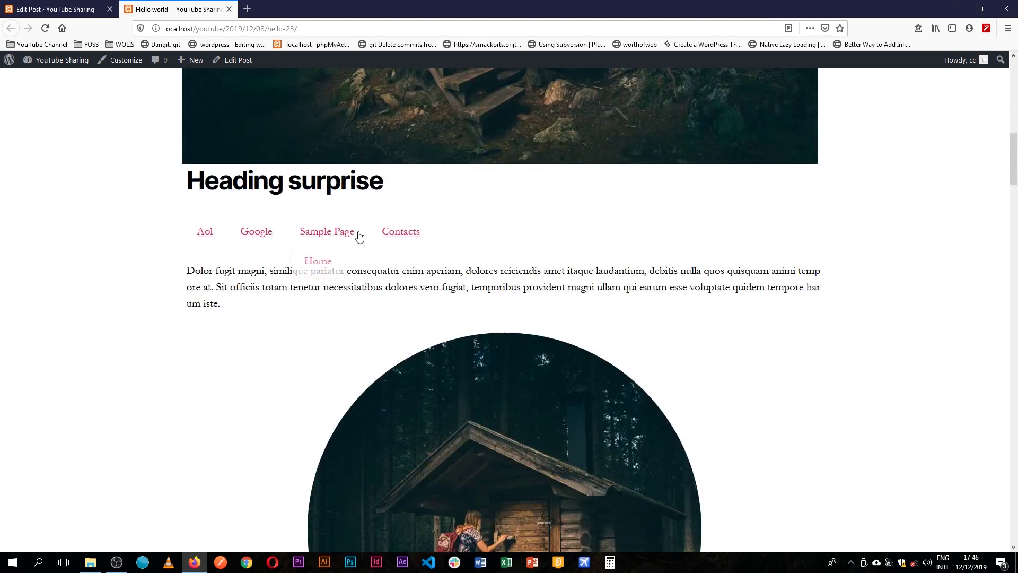
mouse_move(336, 234)
Drag the Home link to the end of the top-level nav, after Contacts.
left_click(39, 7)
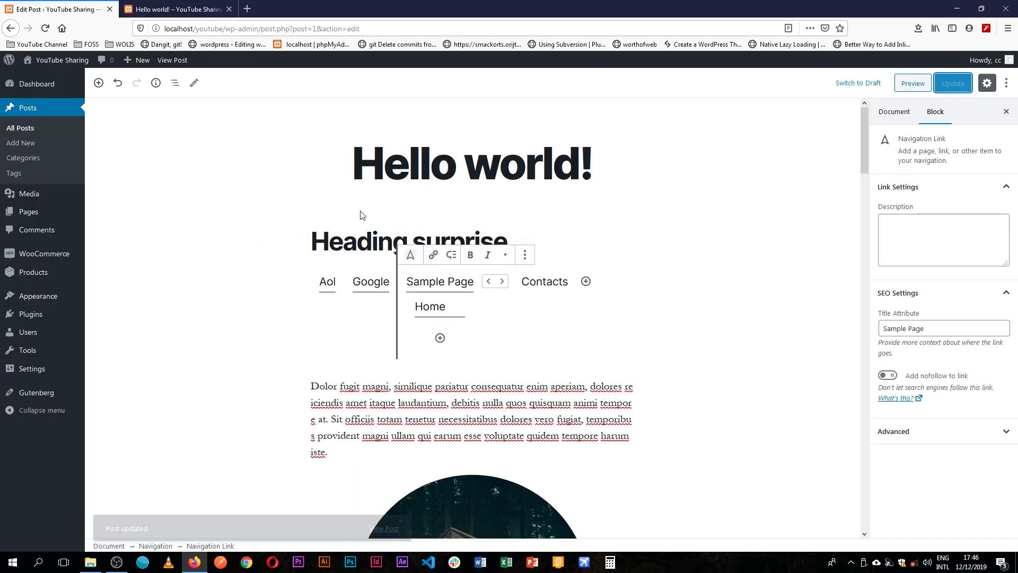
left_click(432, 312)
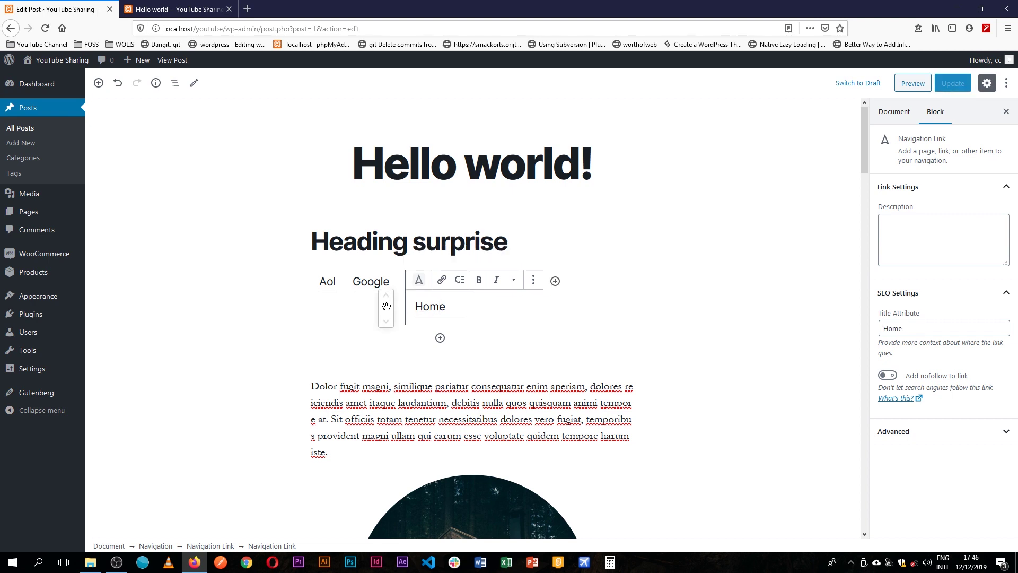
left_click_drag(386, 310, 497, 288)
left_click(678, 294)
left_click(571, 282)
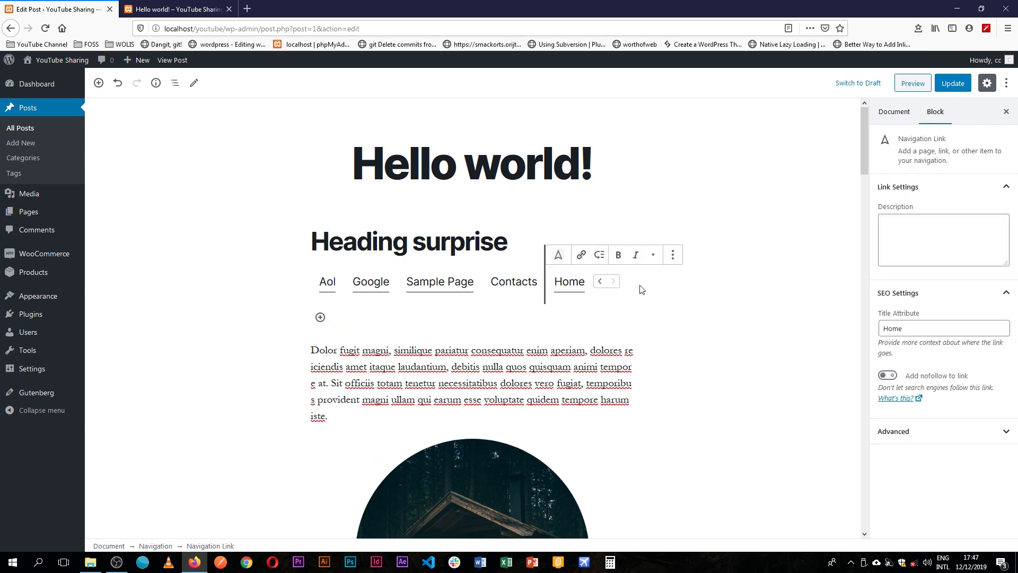
Remove the two empty link blocks from the navigation.
left_click(509, 281)
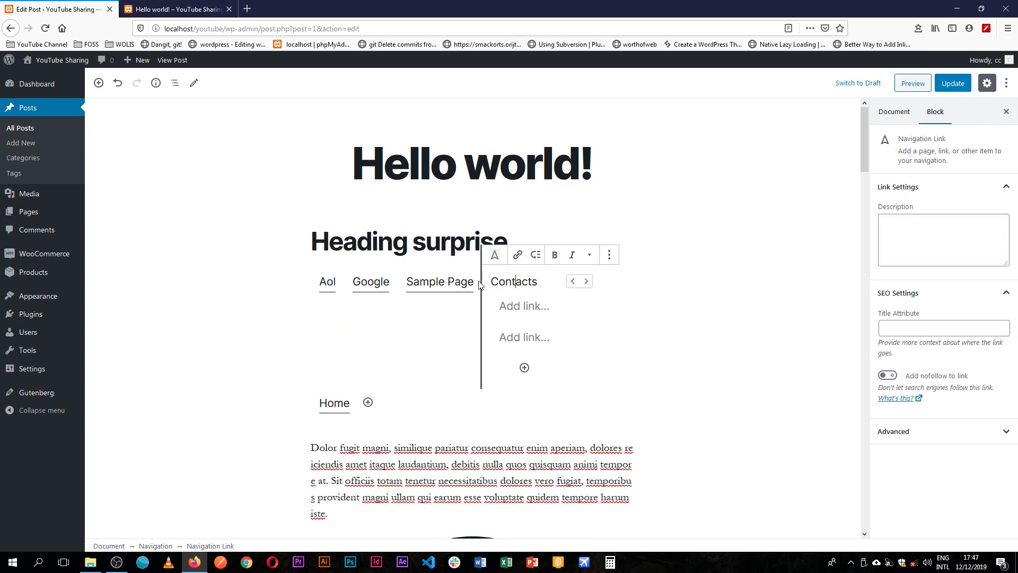
left_click(537, 338)
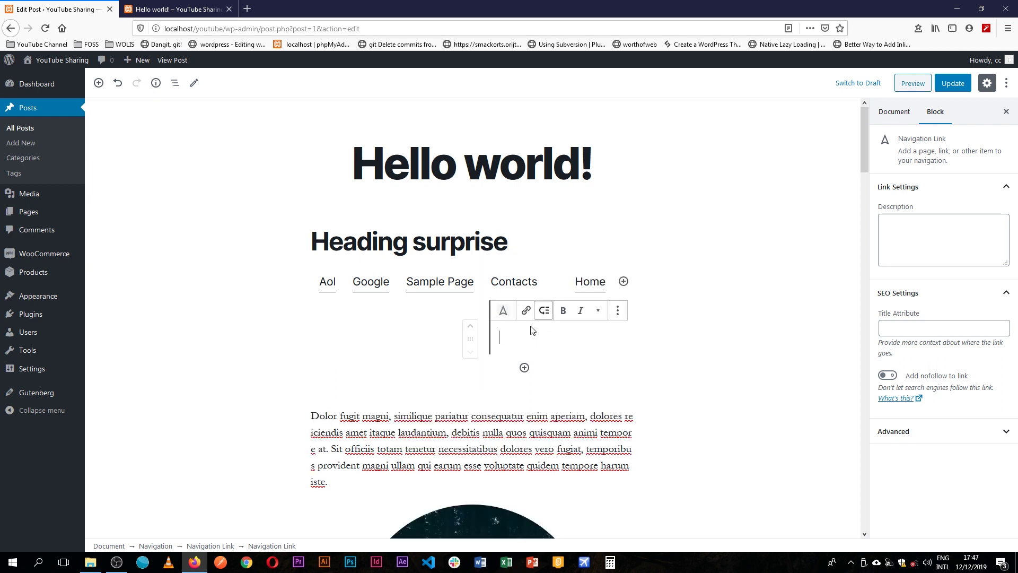
left_click(618, 310)
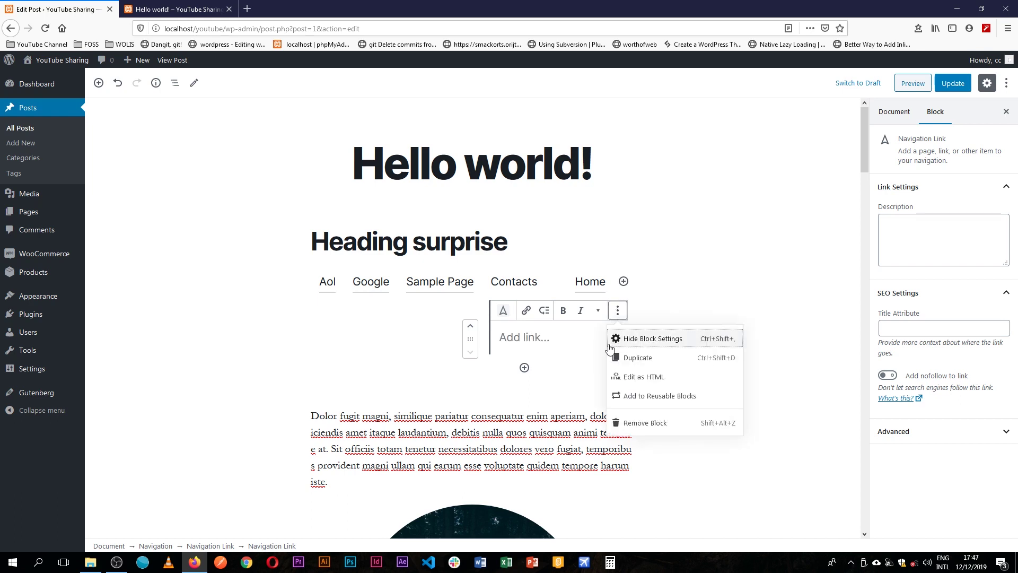
left_click(666, 424)
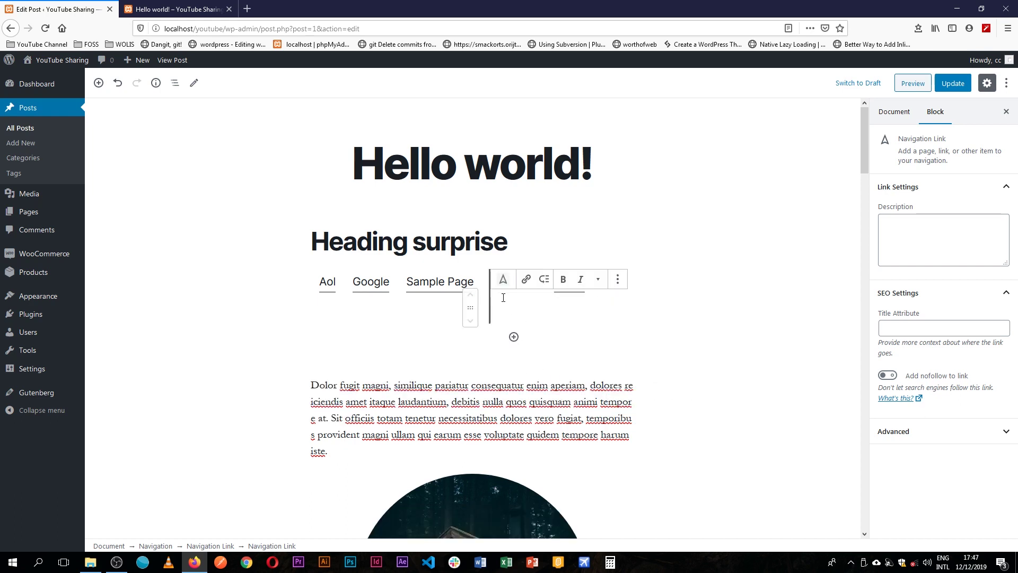
left_click(617, 279)
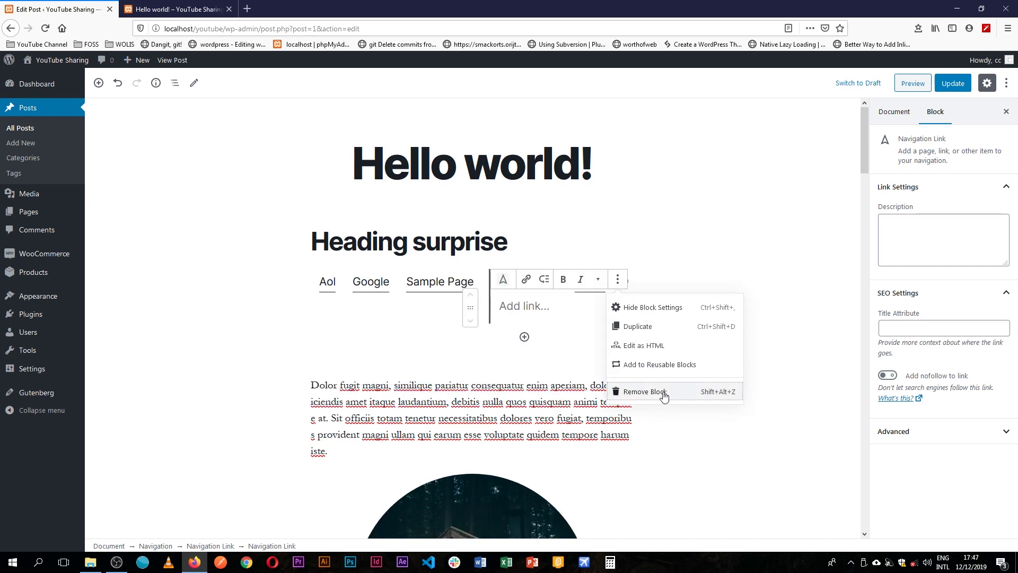
left_click(661, 392)
Add a new empty submenu item under Sample Page.
left_click(516, 281)
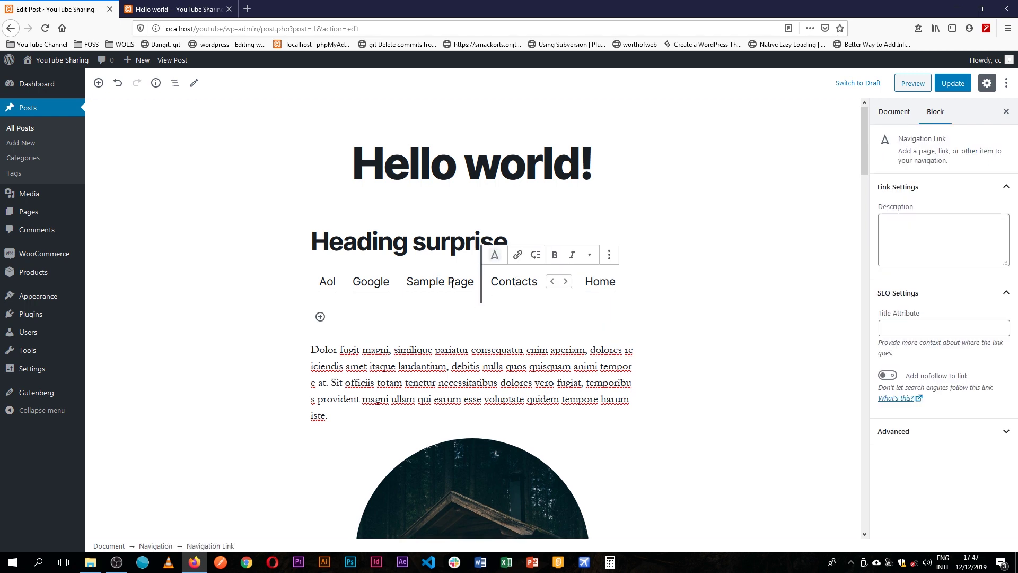
left_click(452, 284)
left_click(460, 255)
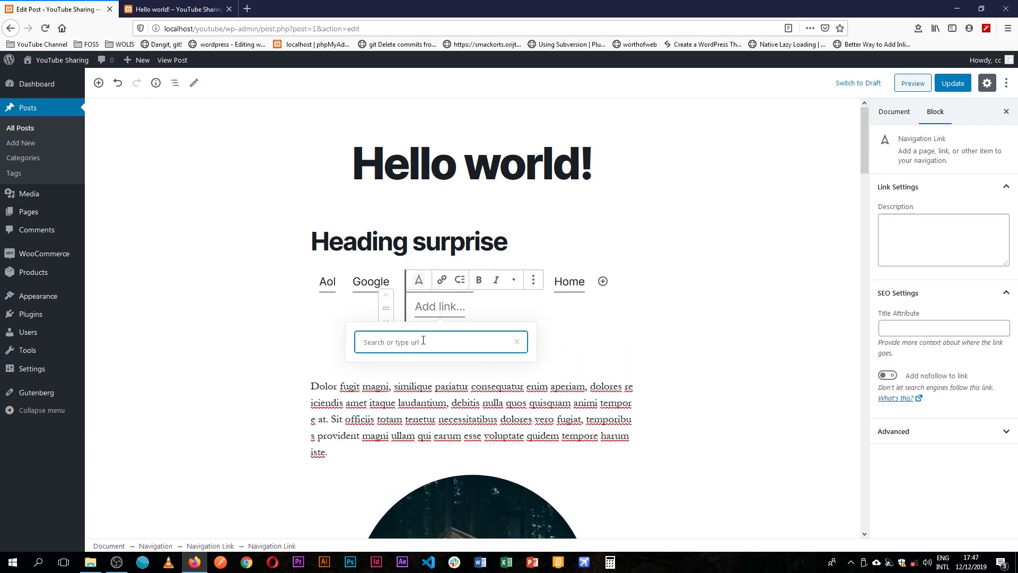
Link Sample Page submenu items to the Hello world! post and Yahoo.com.
type("hello")
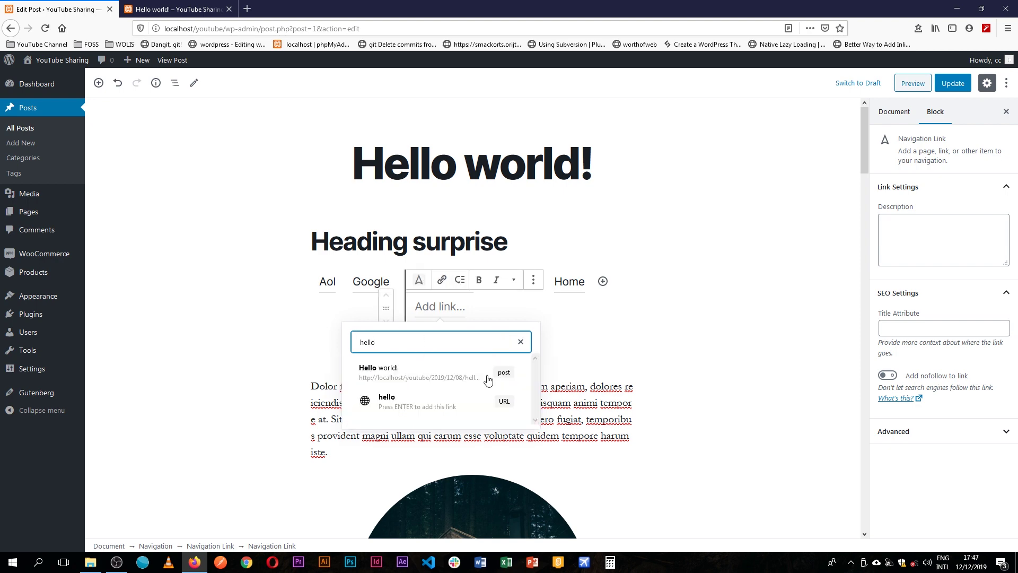
left_click(509, 375)
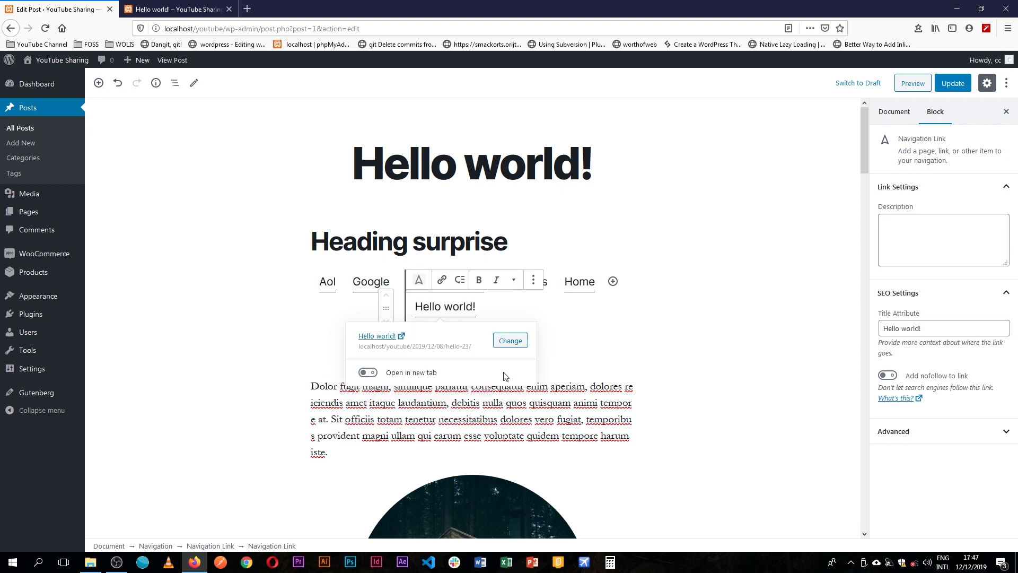
left_click(681, 333)
left_click(468, 285)
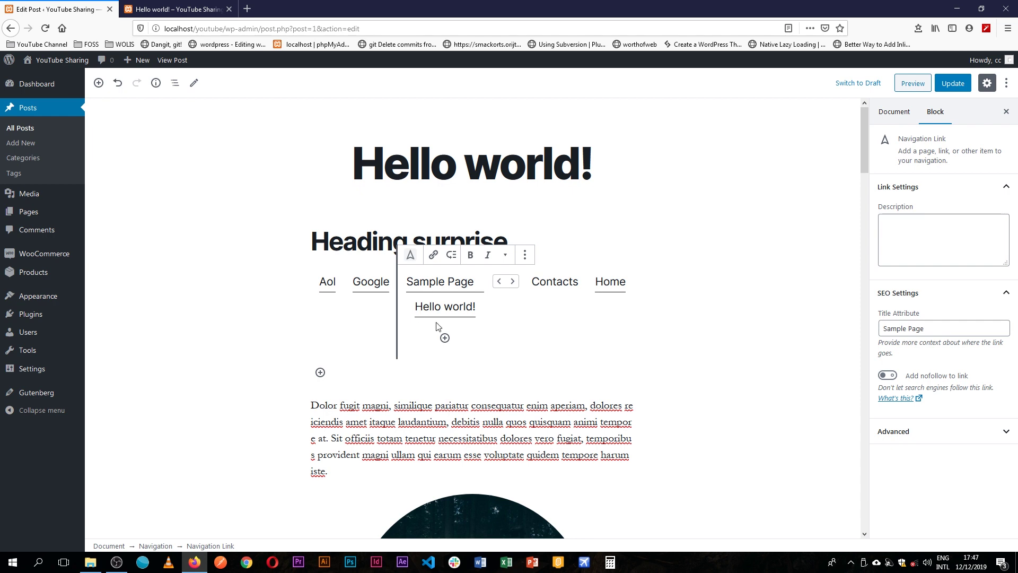
left_click(445, 337)
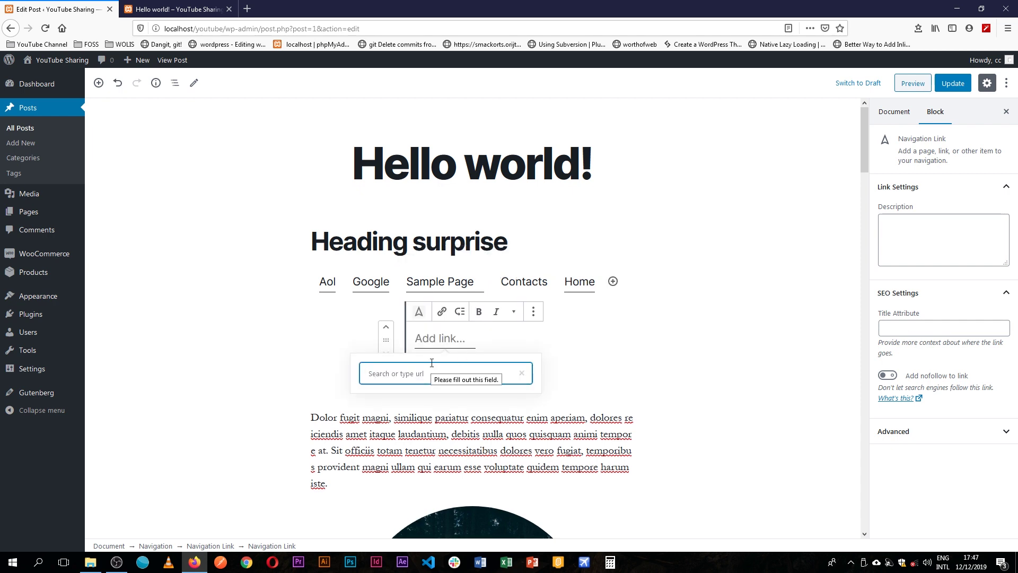
type("Yahoo")
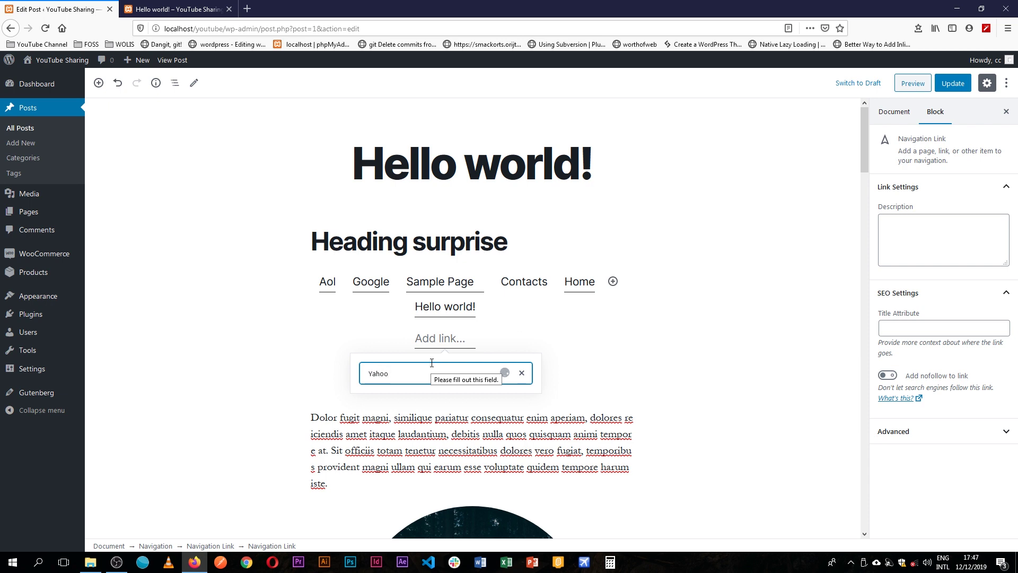
type(".com")
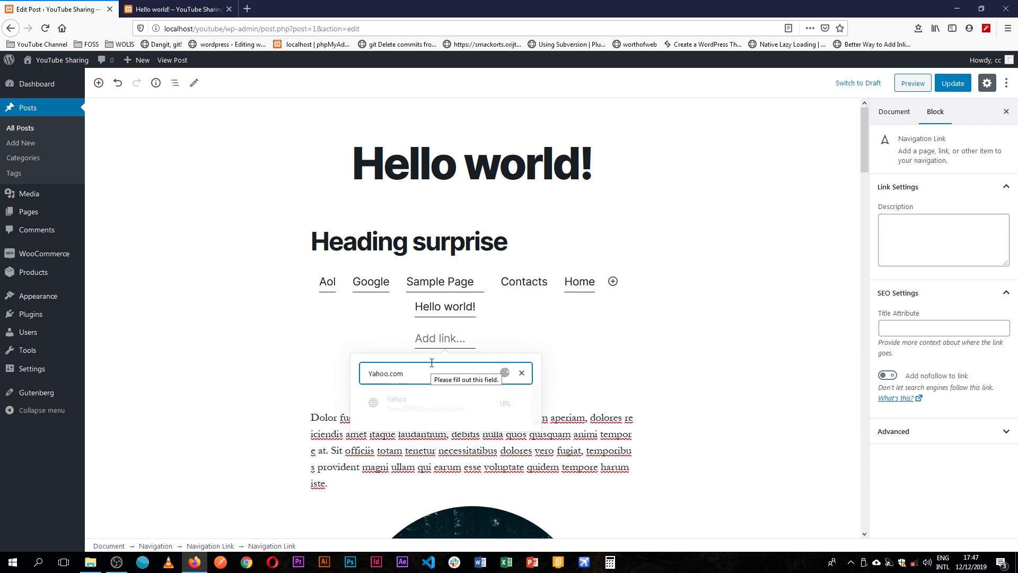
left_click(504, 403)
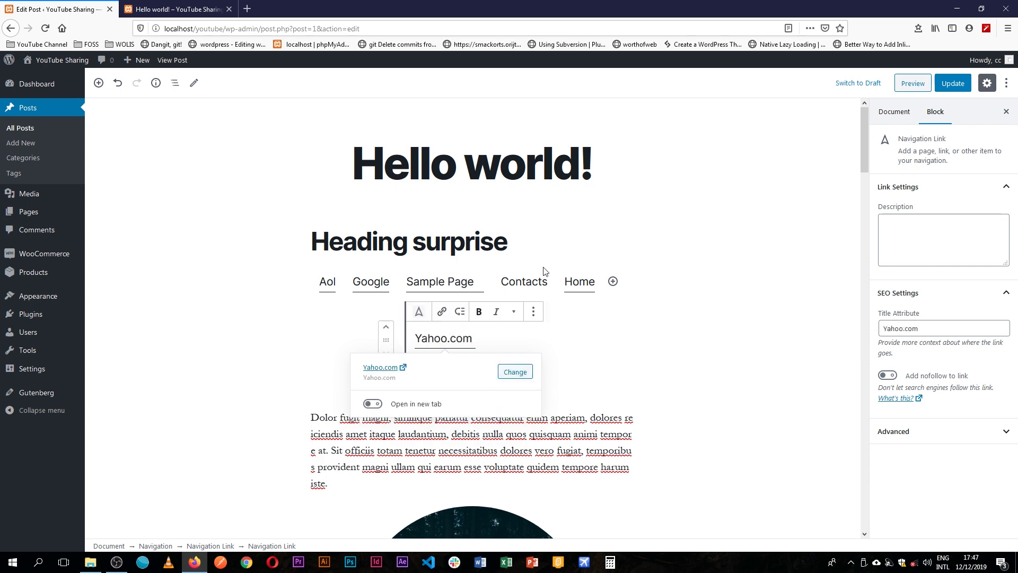
left_click(653, 321)
Add a third Sample Page submenu item linking to greenlad.com.
left_click(444, 276)
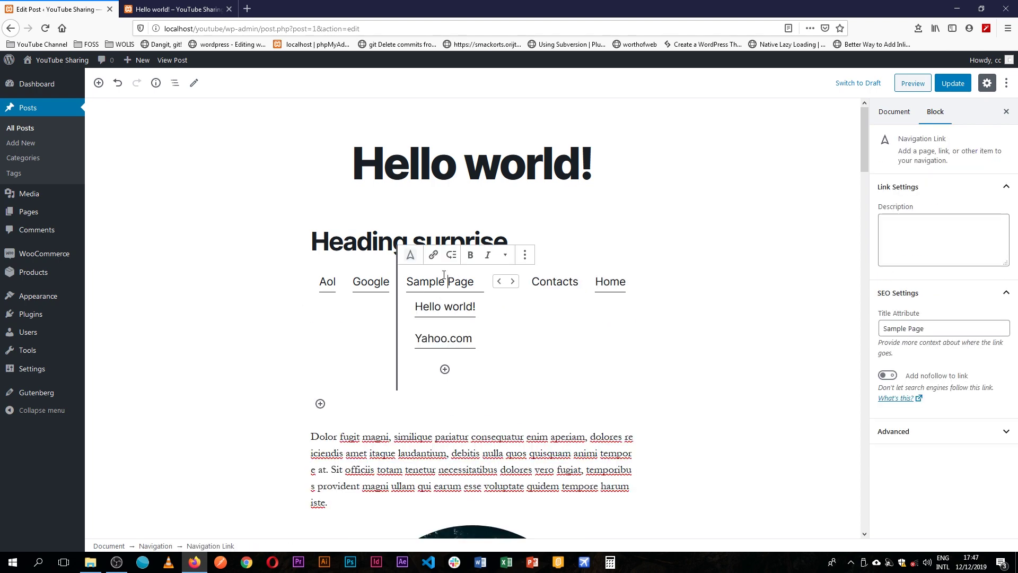
left_click(442, 368)
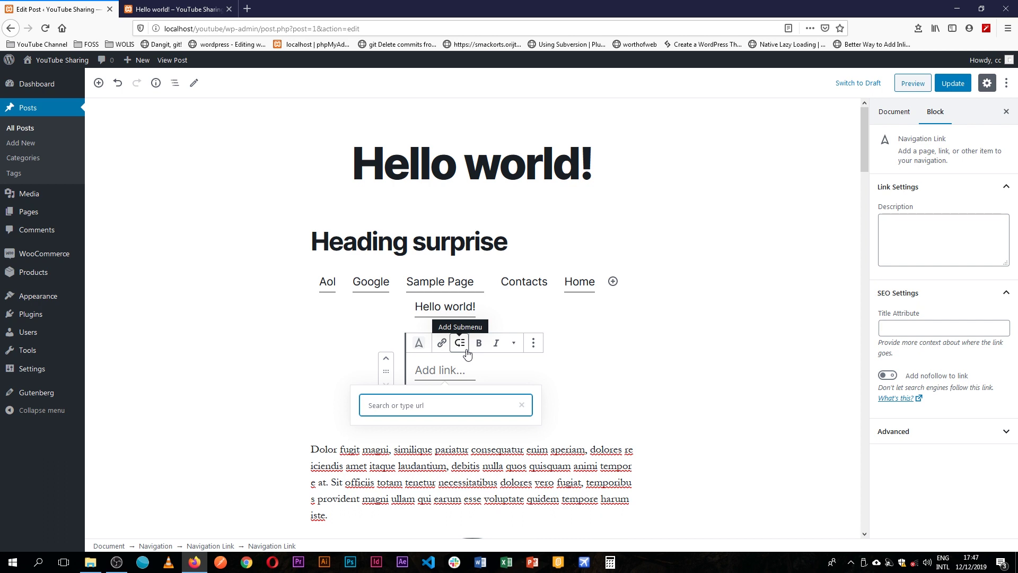
type("gree")
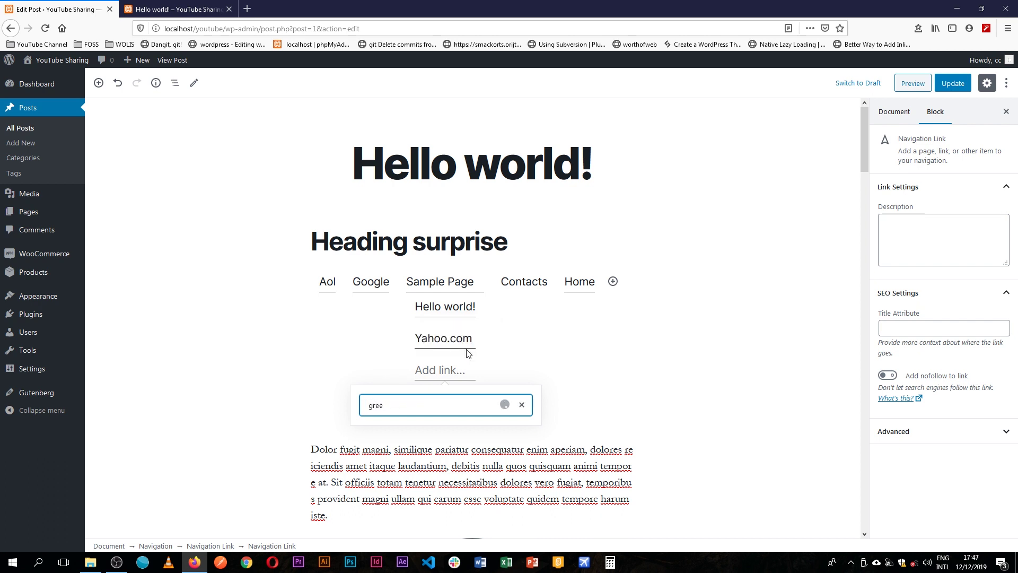
type("nlad.com")
key("Return")
left_click_drag(608, 367, 670, 341)
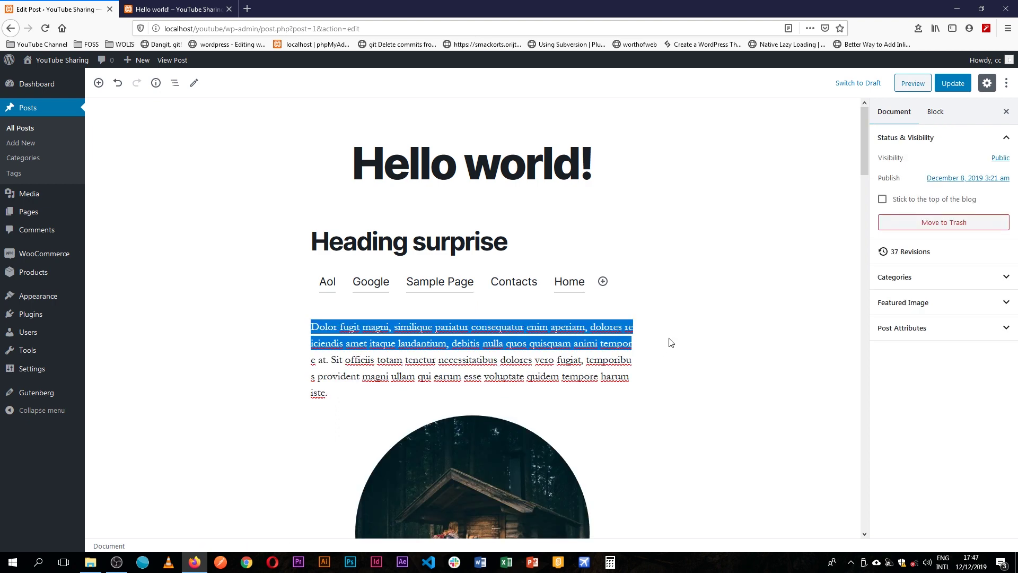
Save the post, check the three-link Sample Page dropdown live, then return to the editor.
left_click(951, 82)
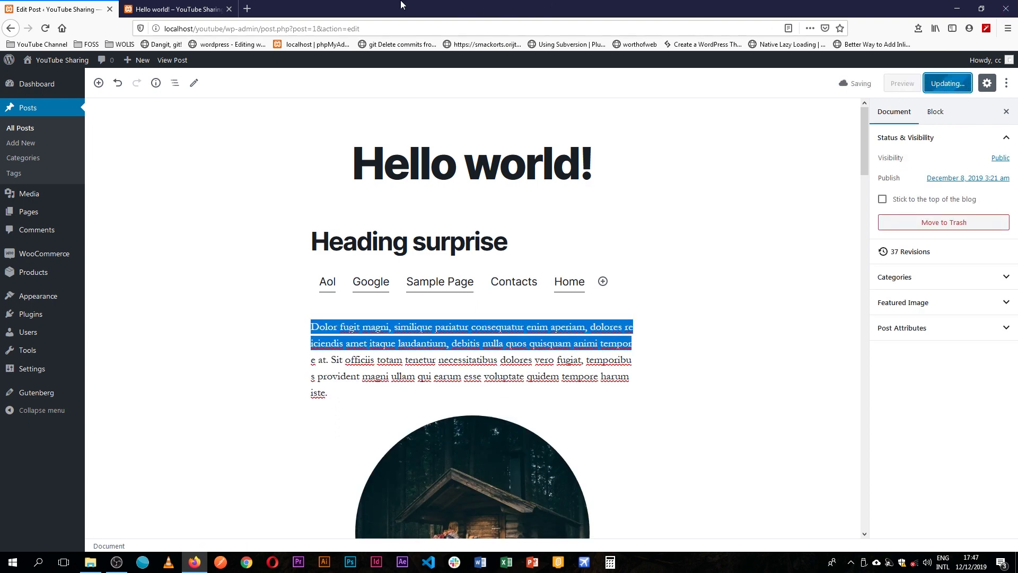
key("ctrl+Tab")
key("F5")
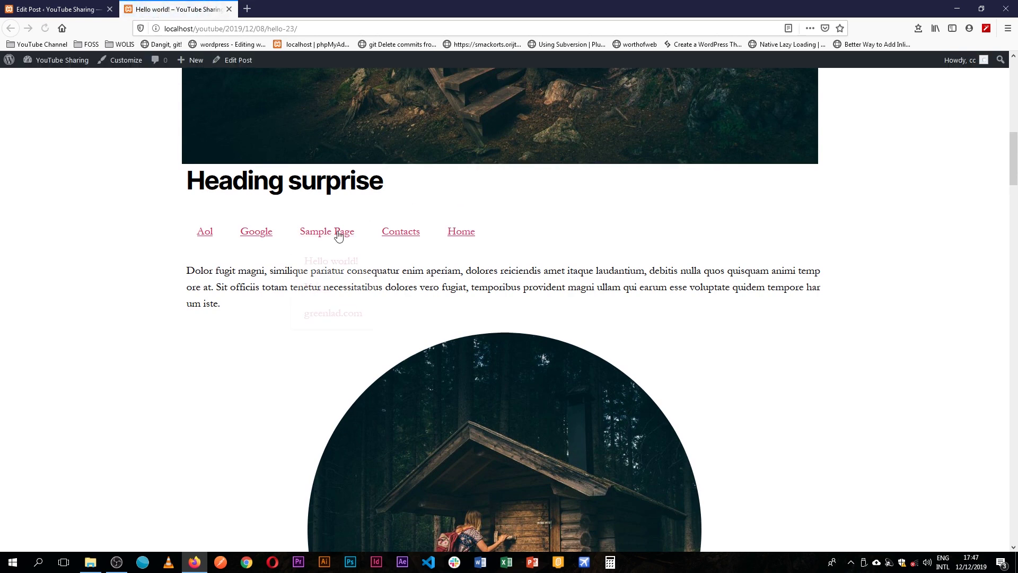
mouse_move(336, 232)
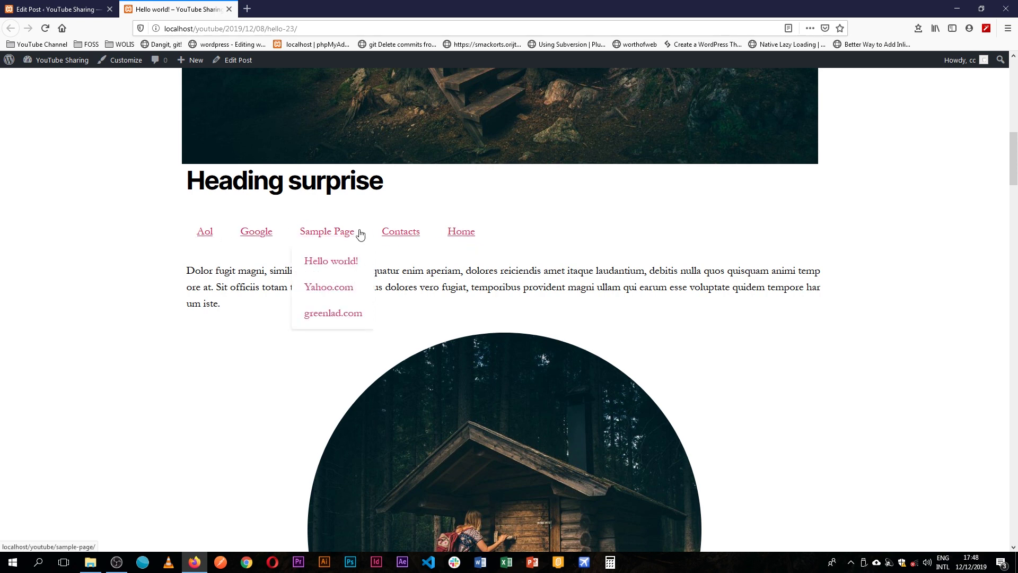
left_click(51, 5)
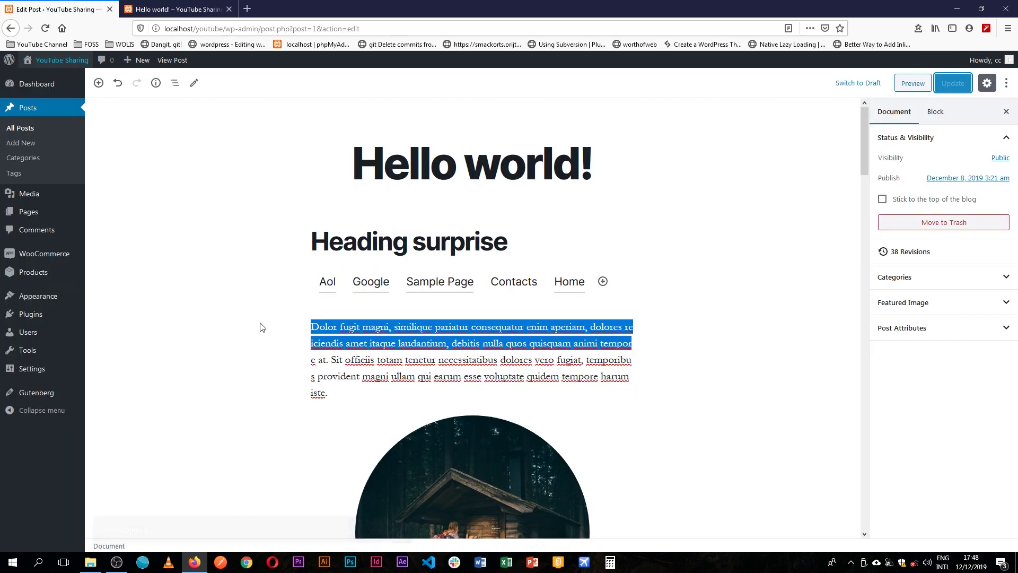
Set the Sample Page link's title attribute to 'Chocolates'.
left_click(454, 281)
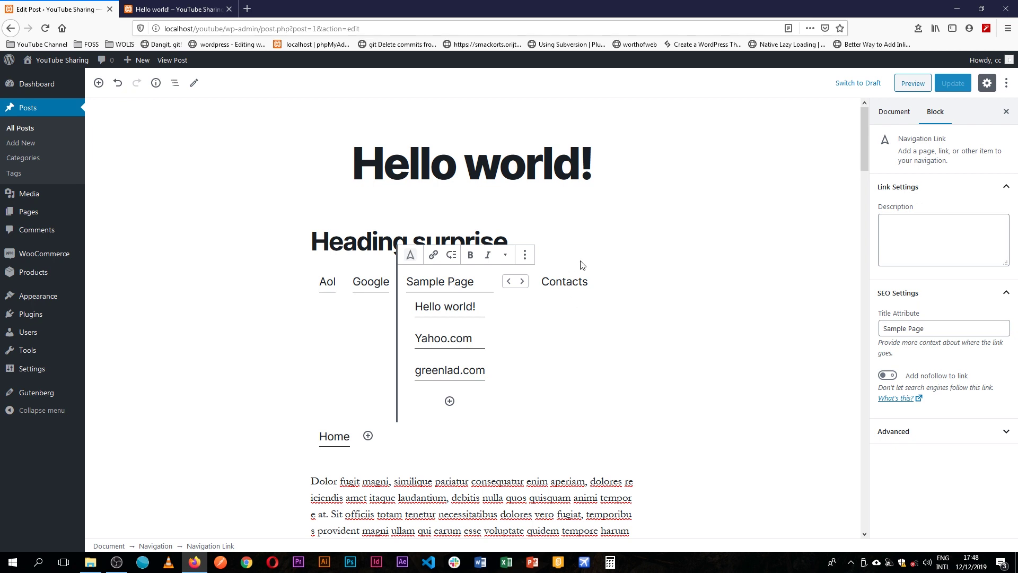
left_click(360, 280)
left_click(324, 281)
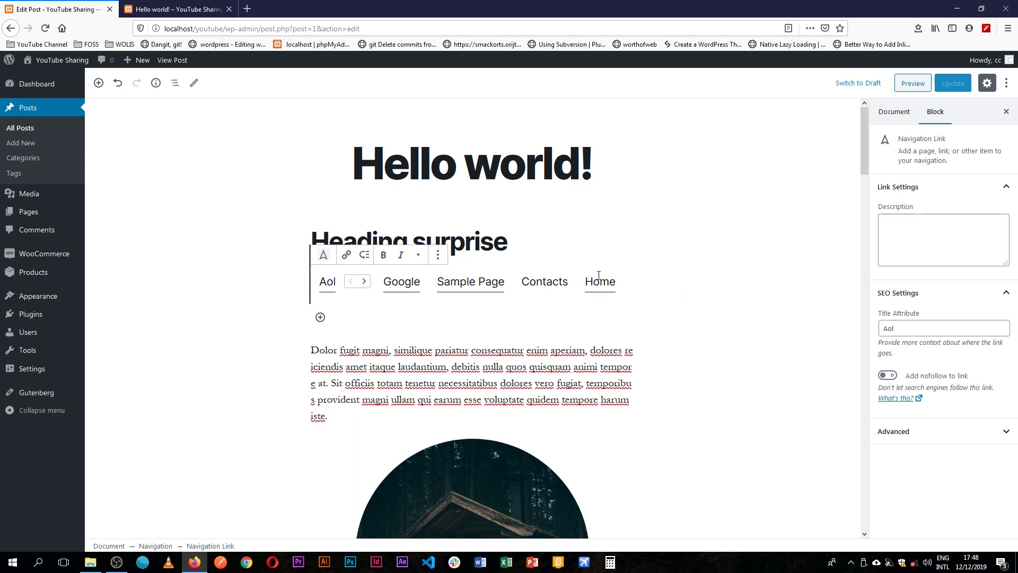
left_click(599, 286)
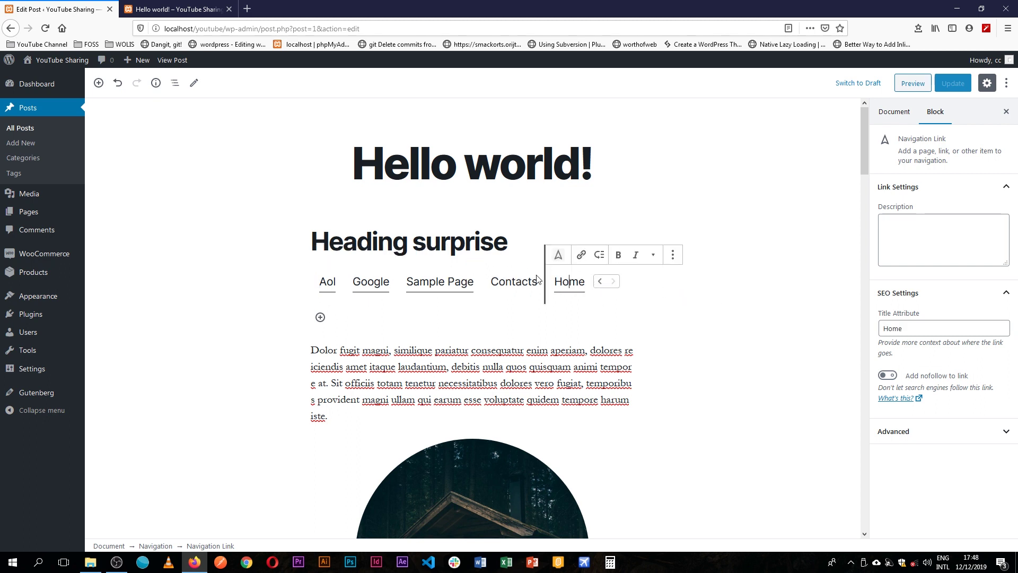
left_click(454, 281)
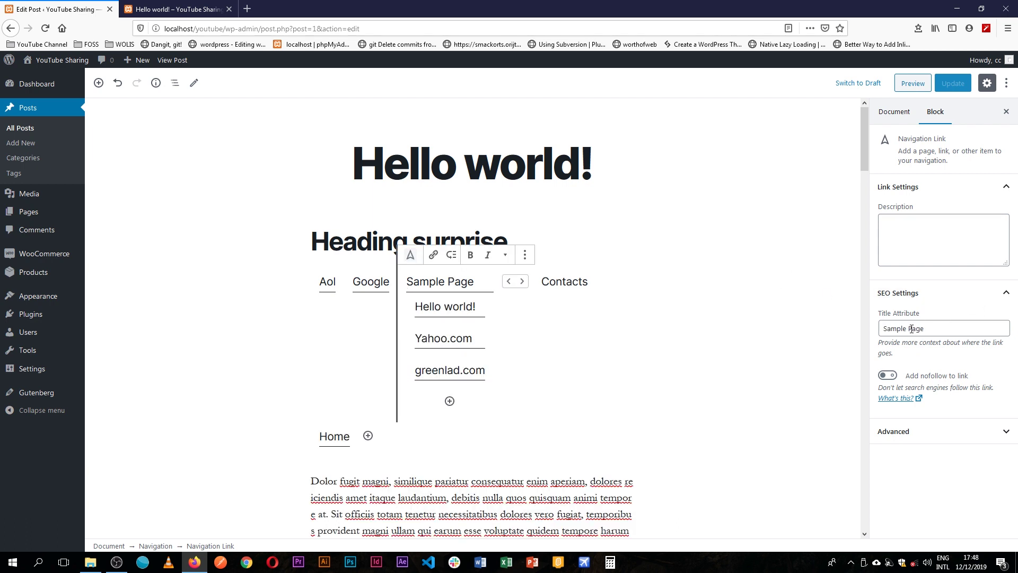
left_click_drag(935, 330, 871, 330)
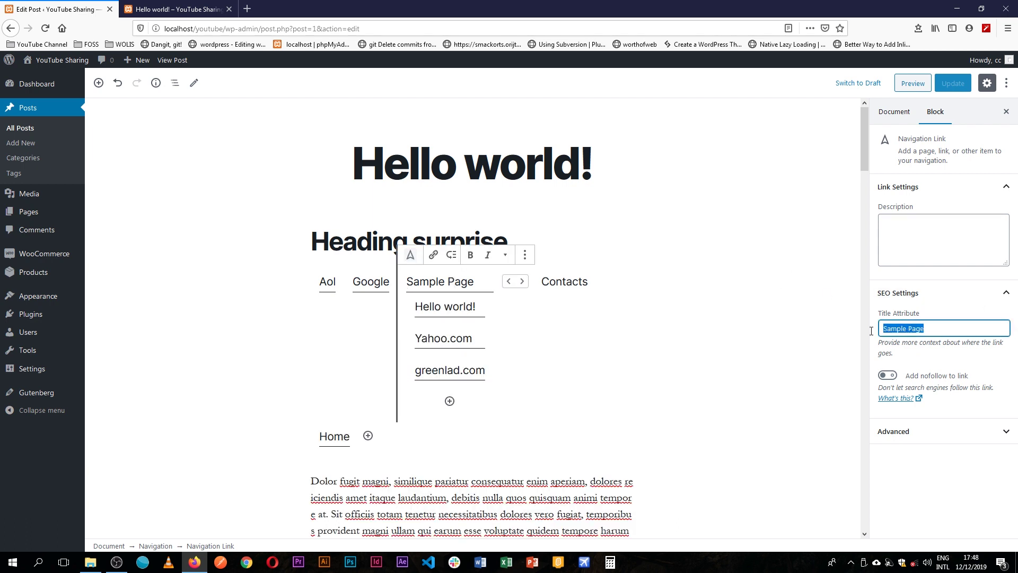
type("Chocolates")
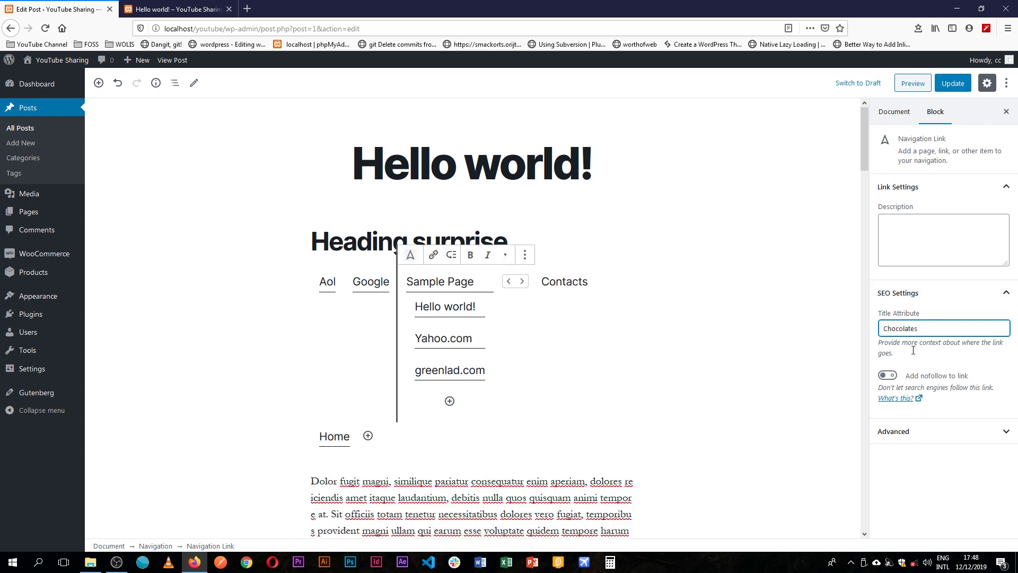
Give the link description 'Link to Chocolate channel', enable nofollow, and update the post.
left_click(902, 224)
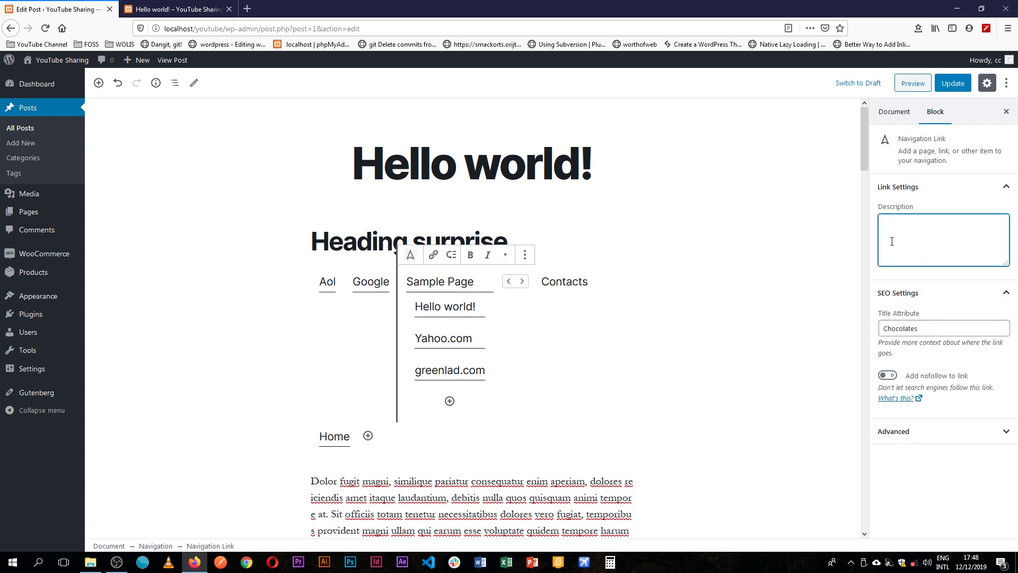
type("Link to Chocolate channel")
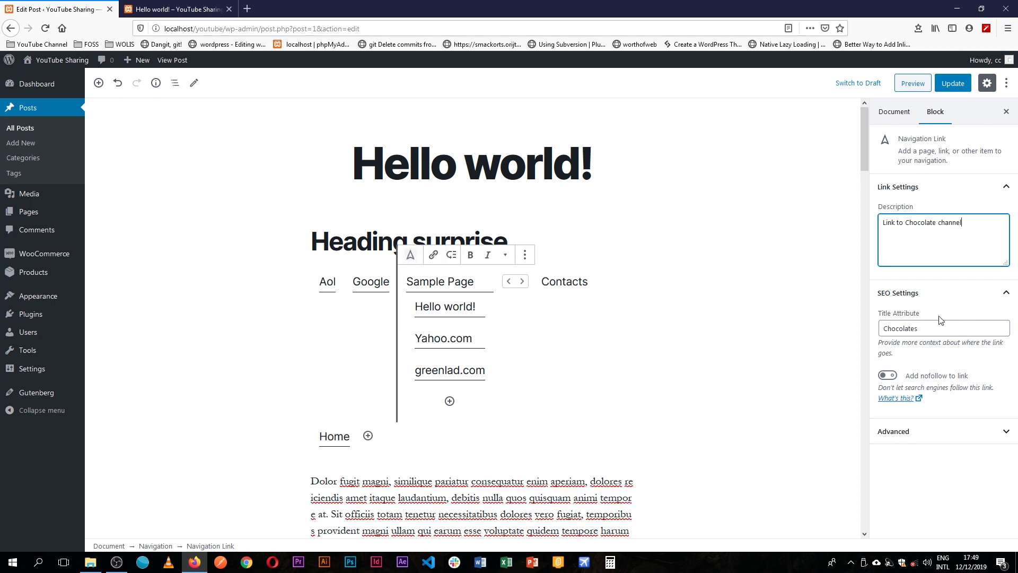
left_click(941, 328)
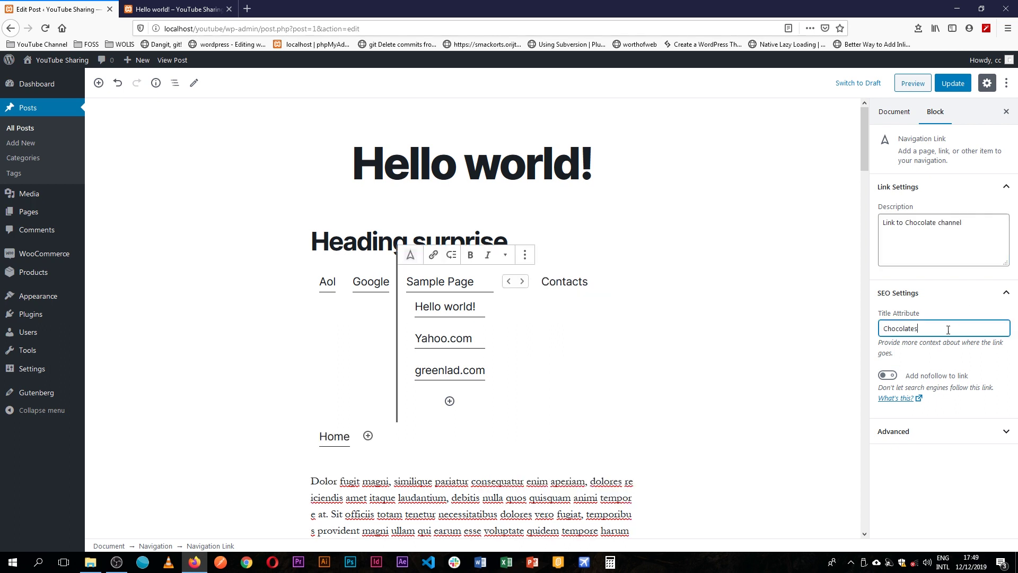
left_click(888, 376)
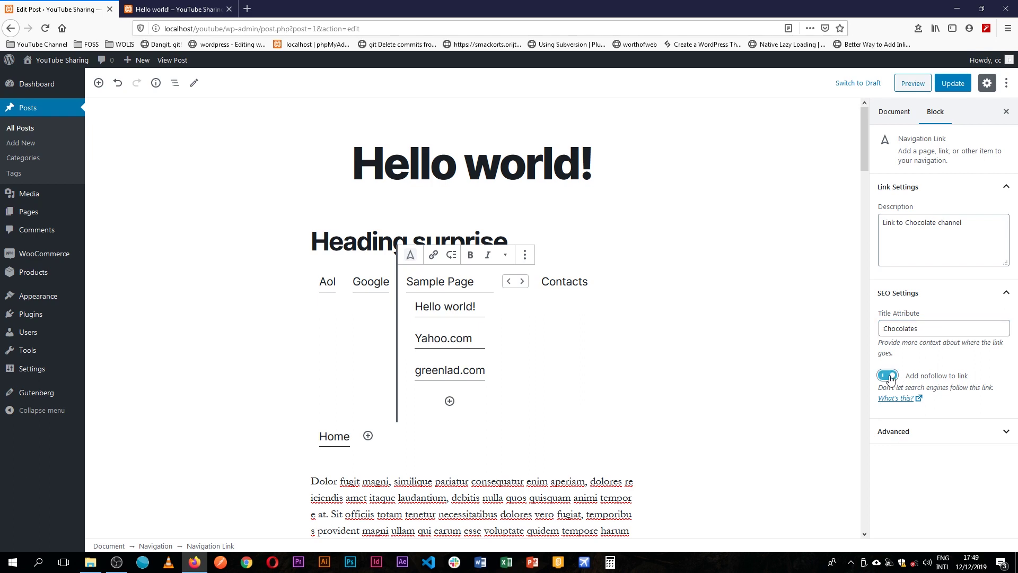
left_click(923, 432)
left_click(912, 469)
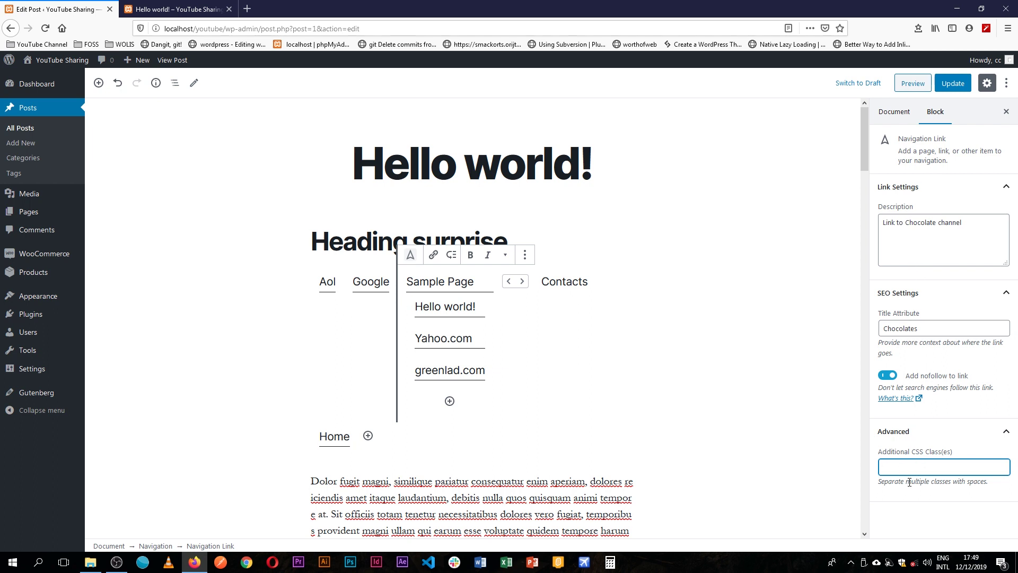
left_click(955, 85)
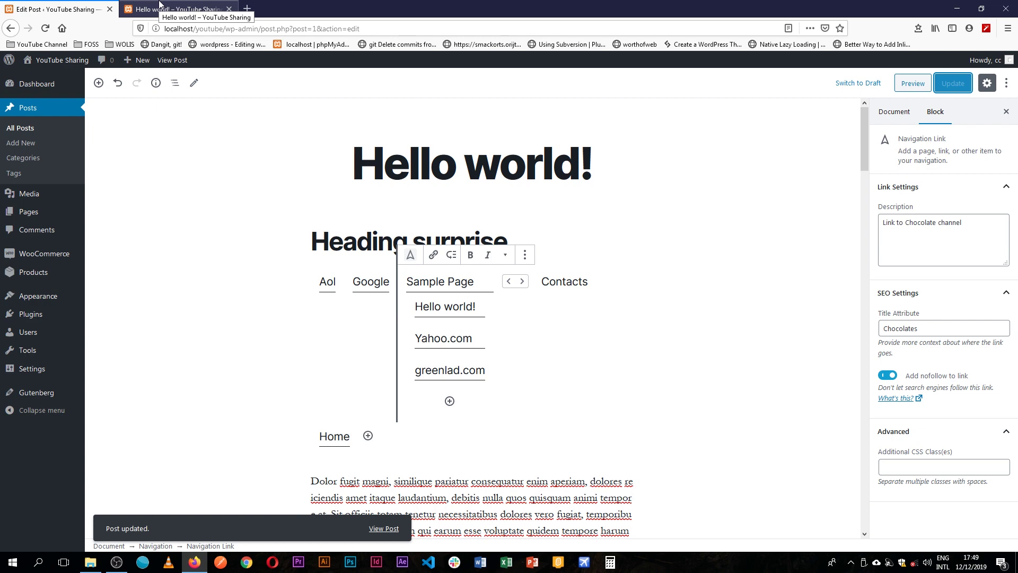
left_click(159, 4)
Reload the live post and inspect the Sample Page link to confirm its title 'Chocolates'.
key("F5")
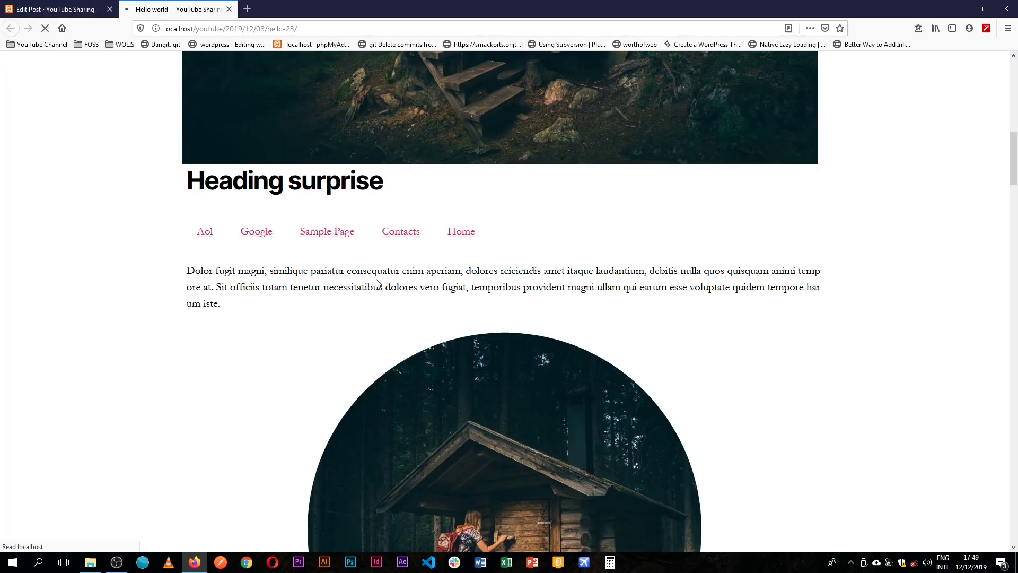
left_click(60, 4)
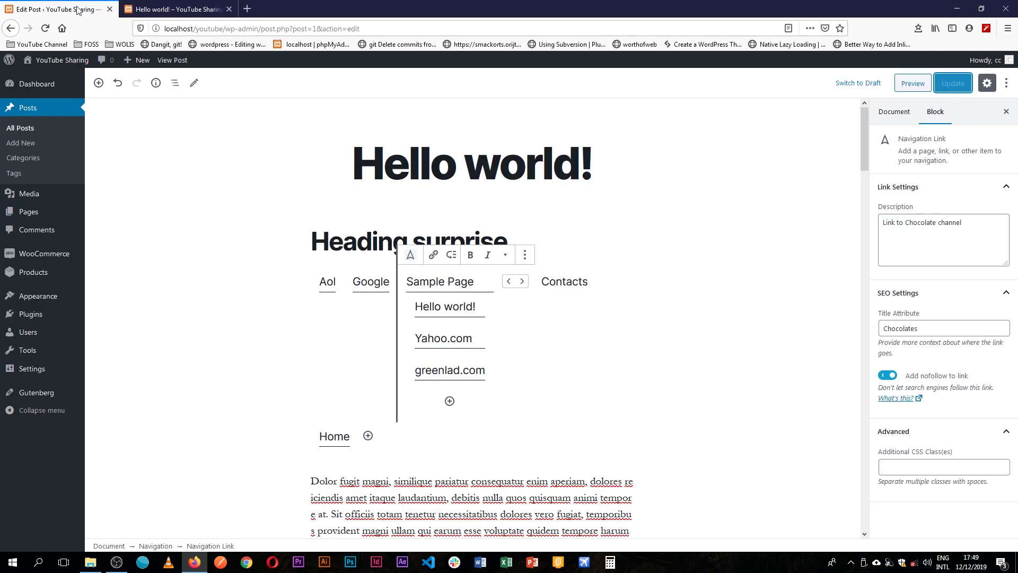
left_click(159, 9)
right_click(329, 236)
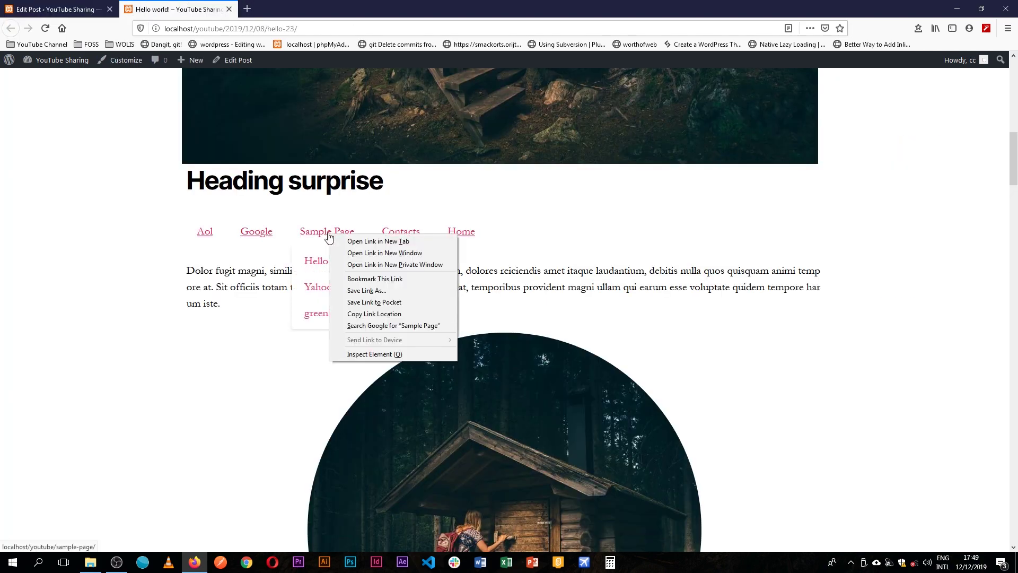
left_click(393, 354)
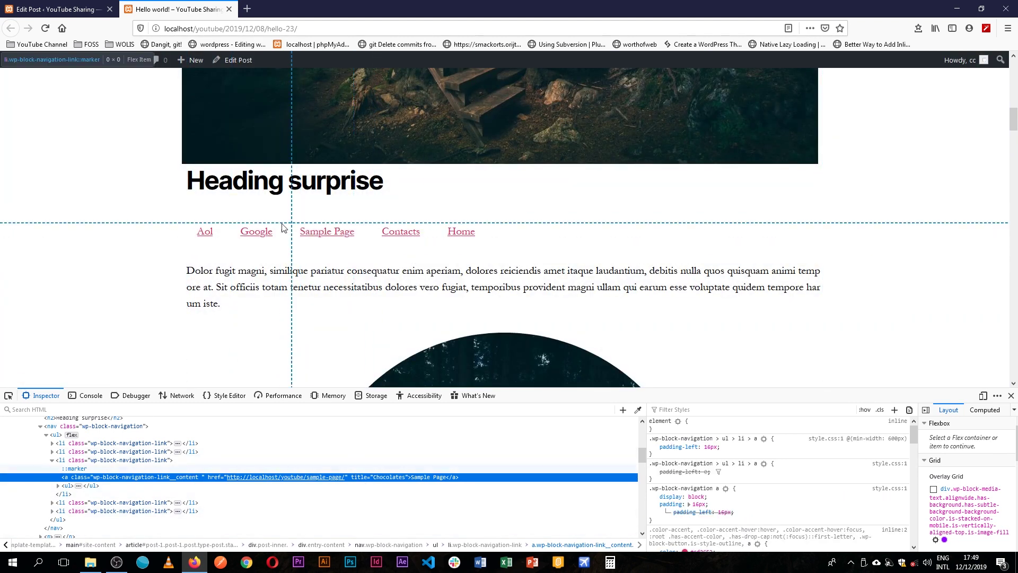
mouse_move(312, 235)
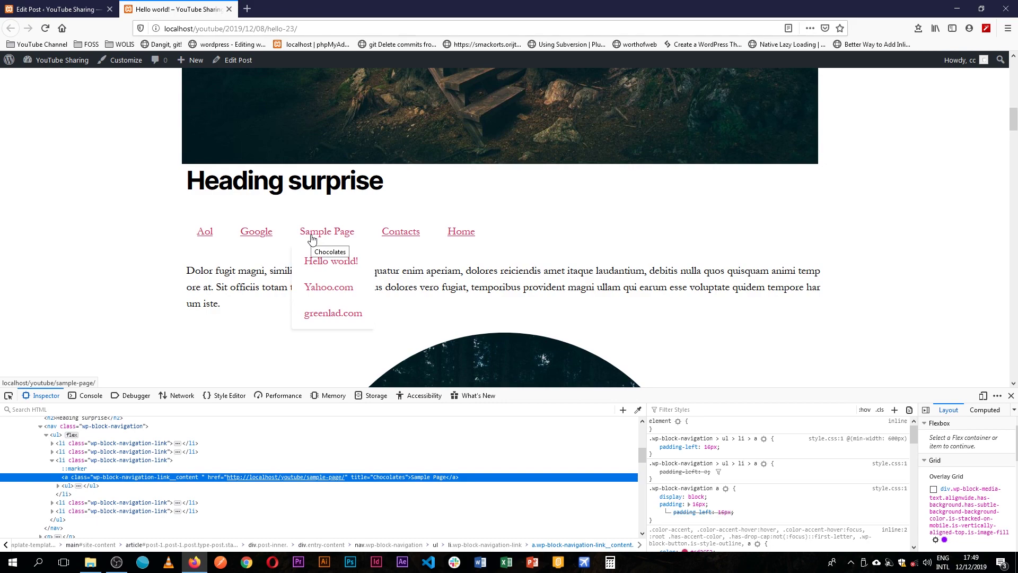
left_click(80, 9)
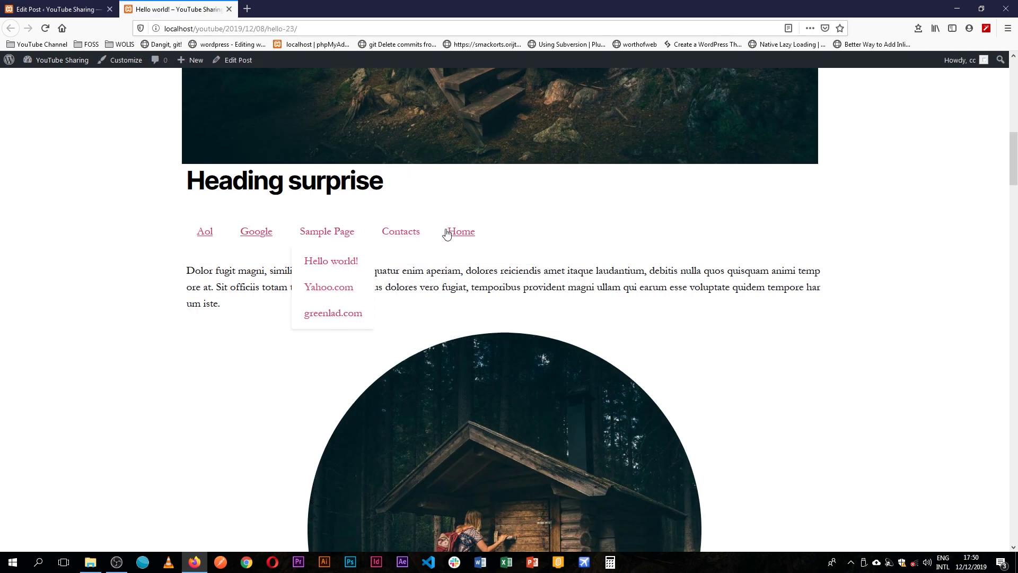
Deselect the Navigation block in the editor, then go to the live Hello world! post.
left_click(77, 5)
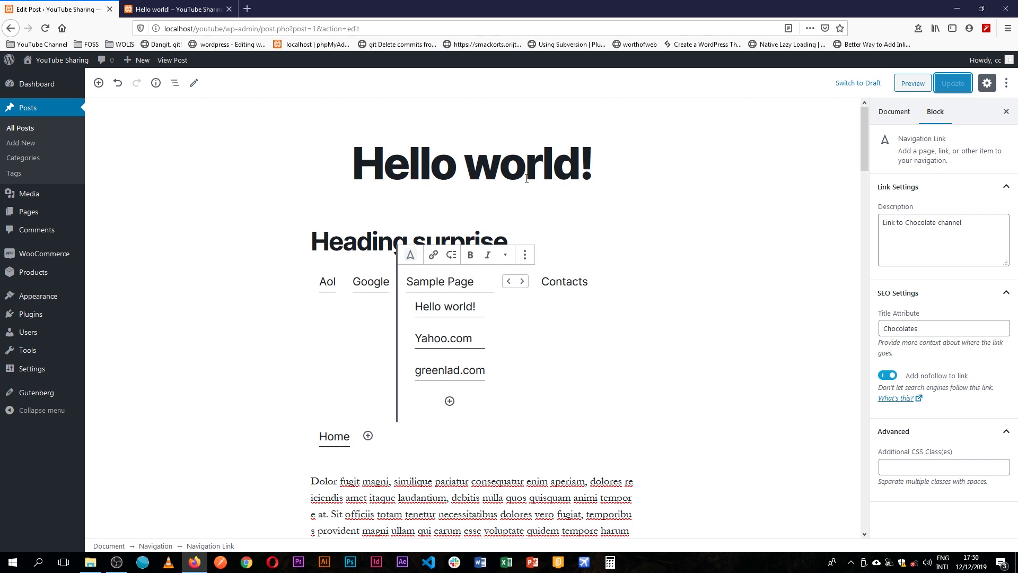
left_click(667, 294)
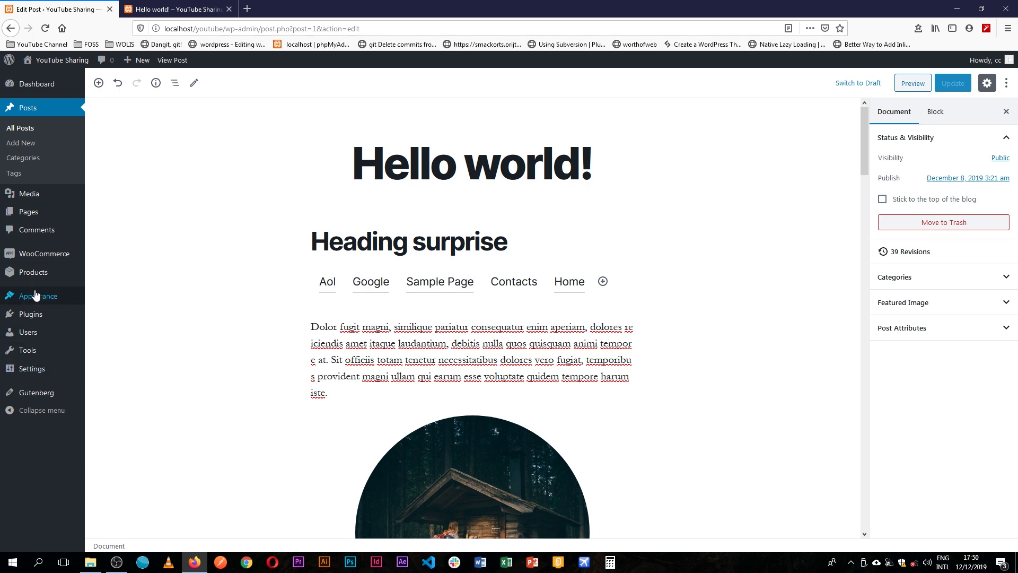
mouse_move(37, 295)
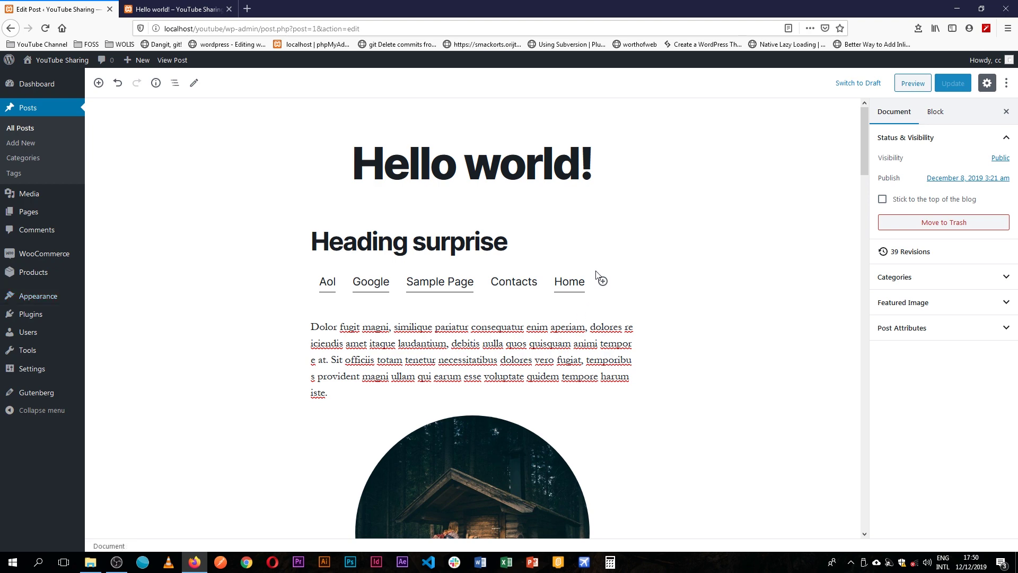
left_click(170, 9)
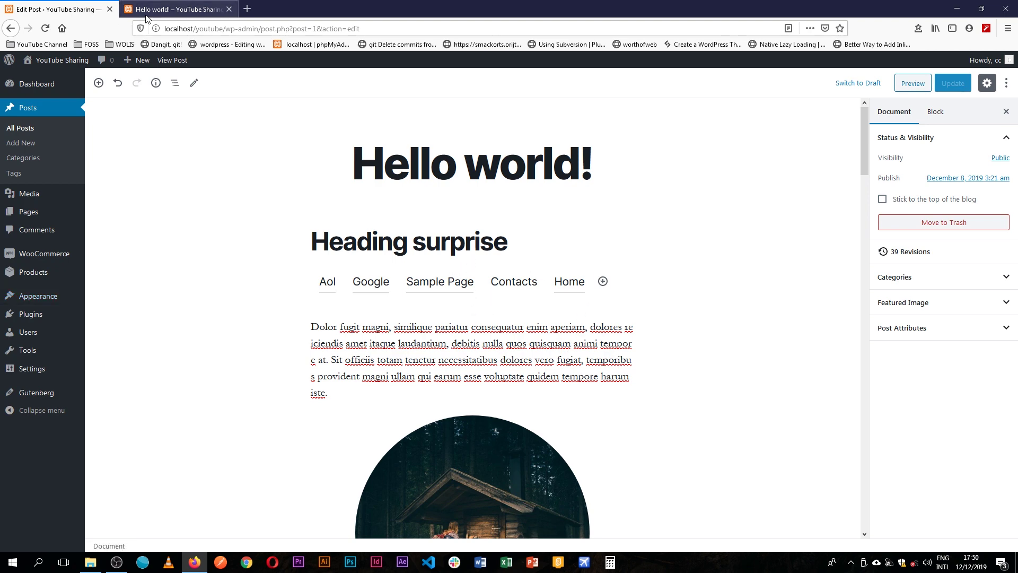
Scroll through the live site's home page.
scroll(272, 335, "up", 10)
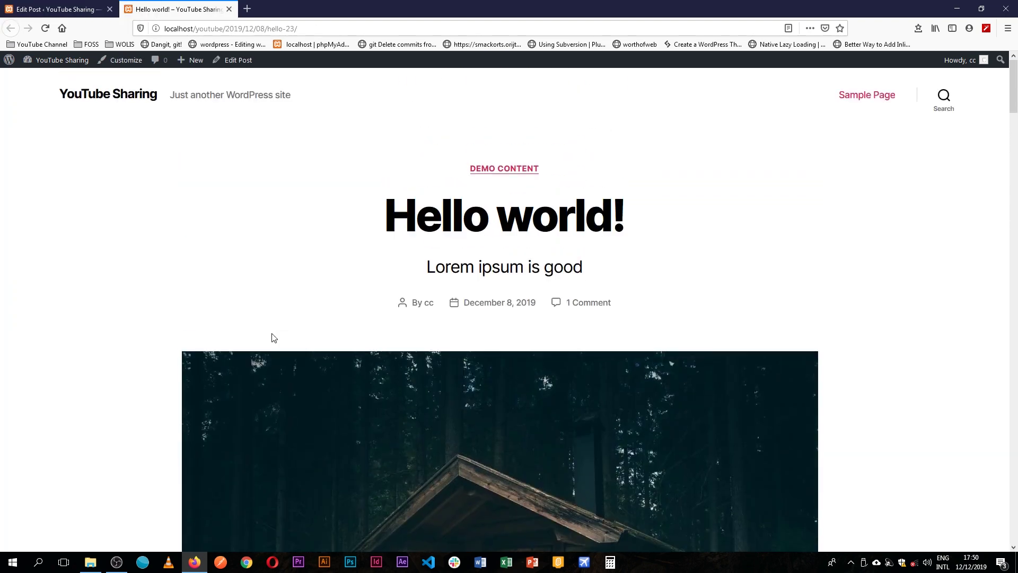
left_click(135, 100)
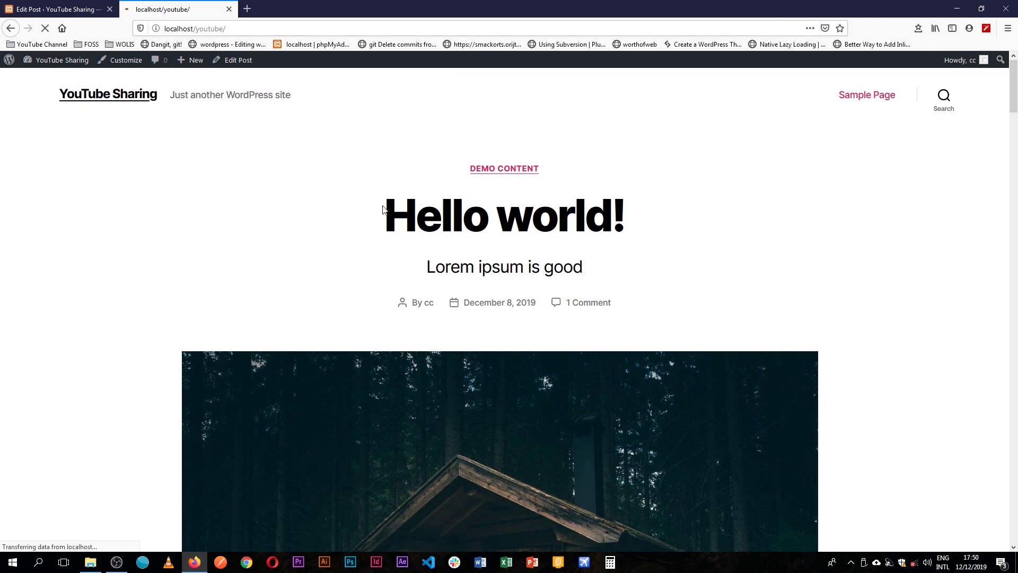
scroll(453, 320, "down", 12)
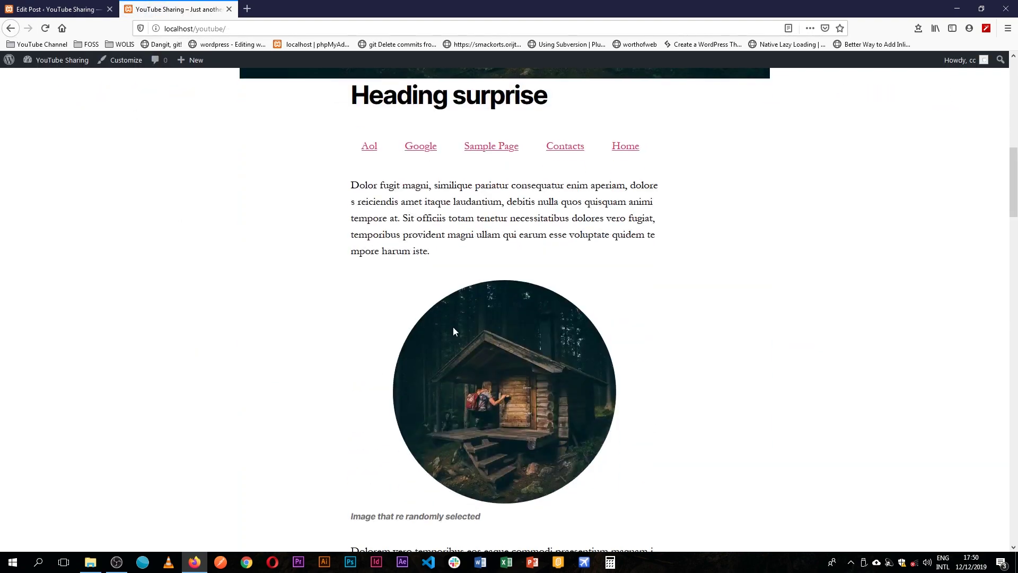
scroll(453, 327, "up", 5)
scroll(453, 330, "up", 3)
scroll(468, 477, "down", 7)
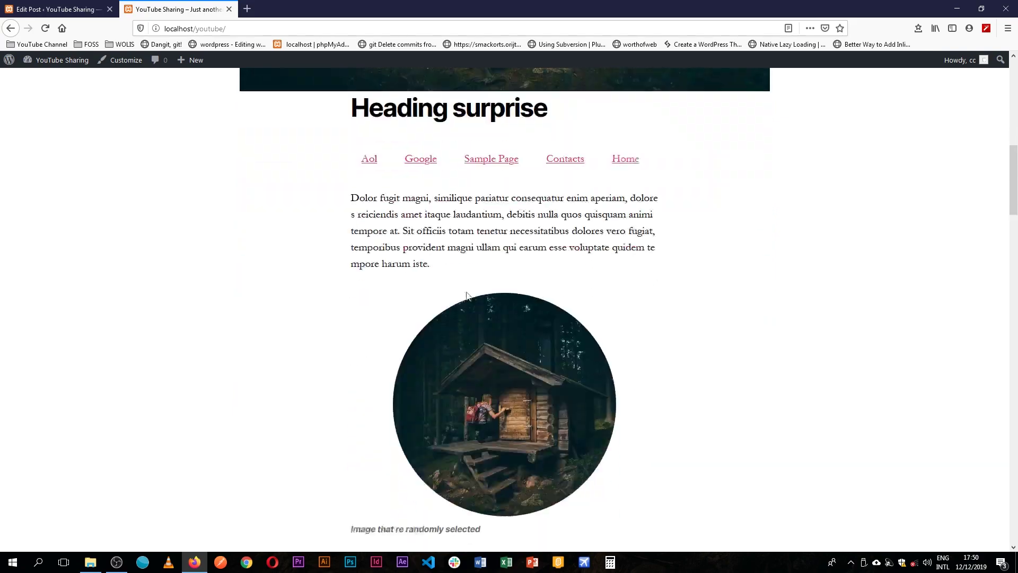
scroll(607, 291, "down", 20)
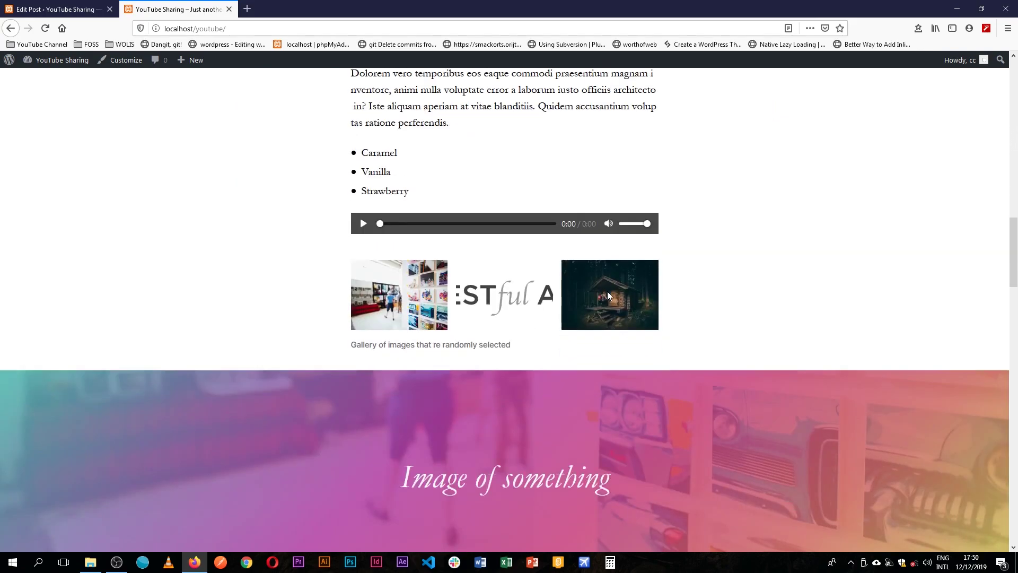
scroll(609, 297, "up", 20)
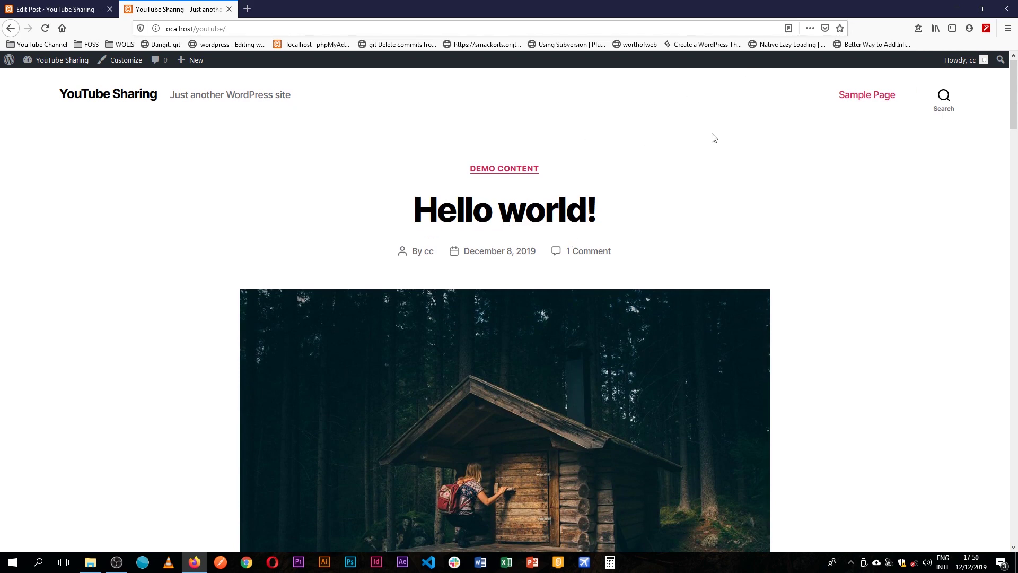
View the live Sample Page, then return to the Hello world post and select the Contacts link.
left_click(863, 96)
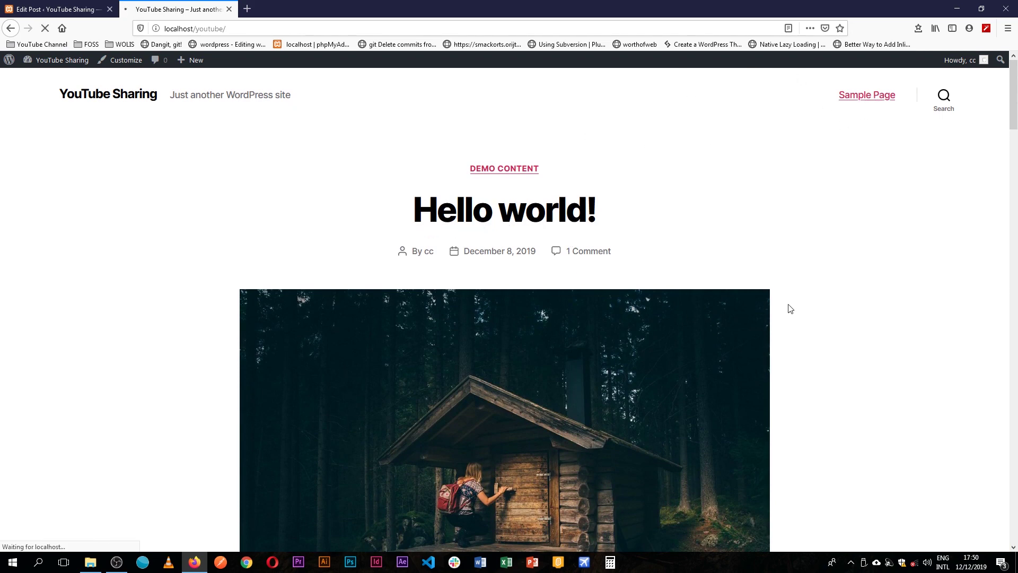
scroll(674, 256, "down", 5)
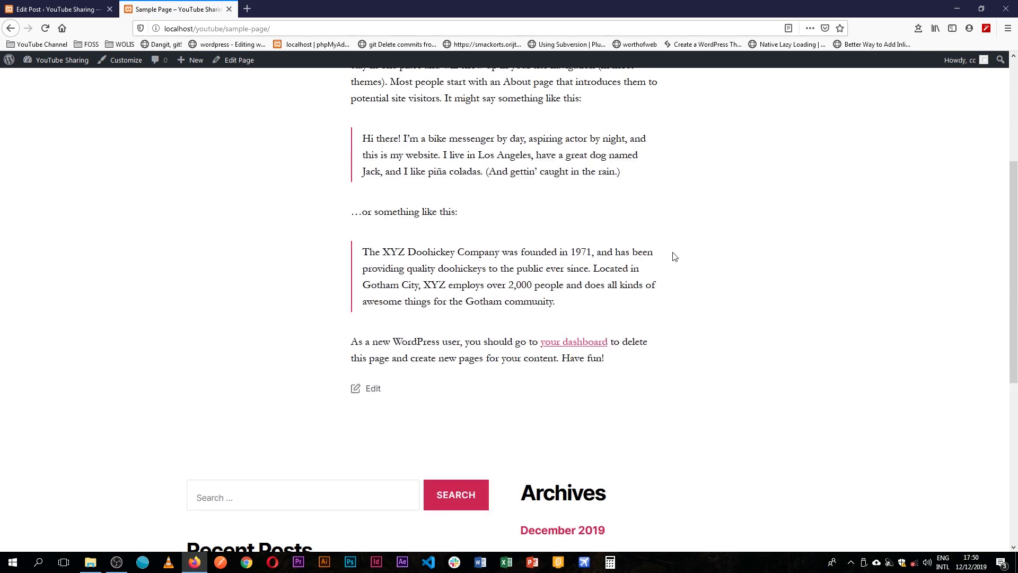
scroll(428, 80, "down", 6)
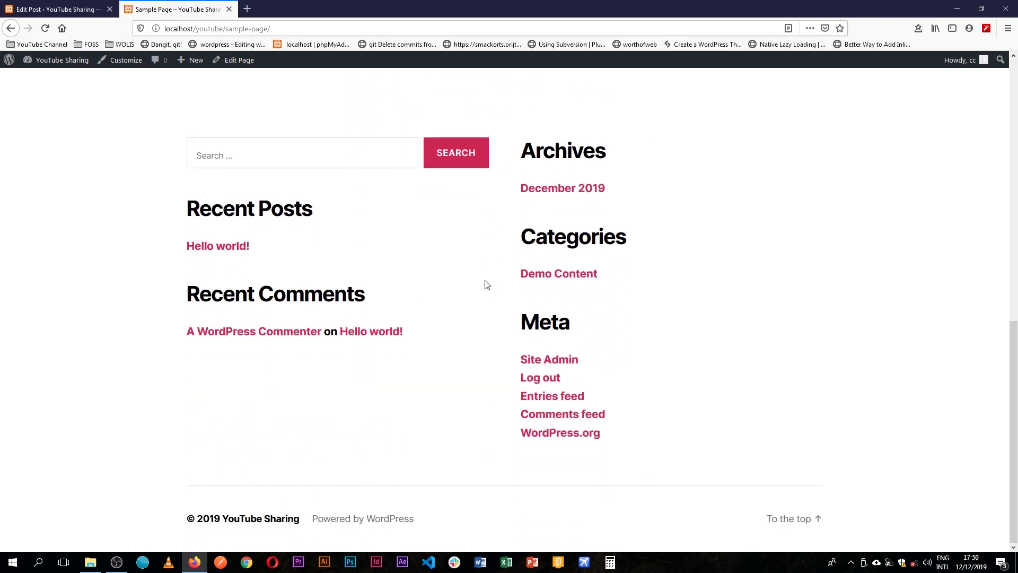
scroll(487, 285, "up", 11)
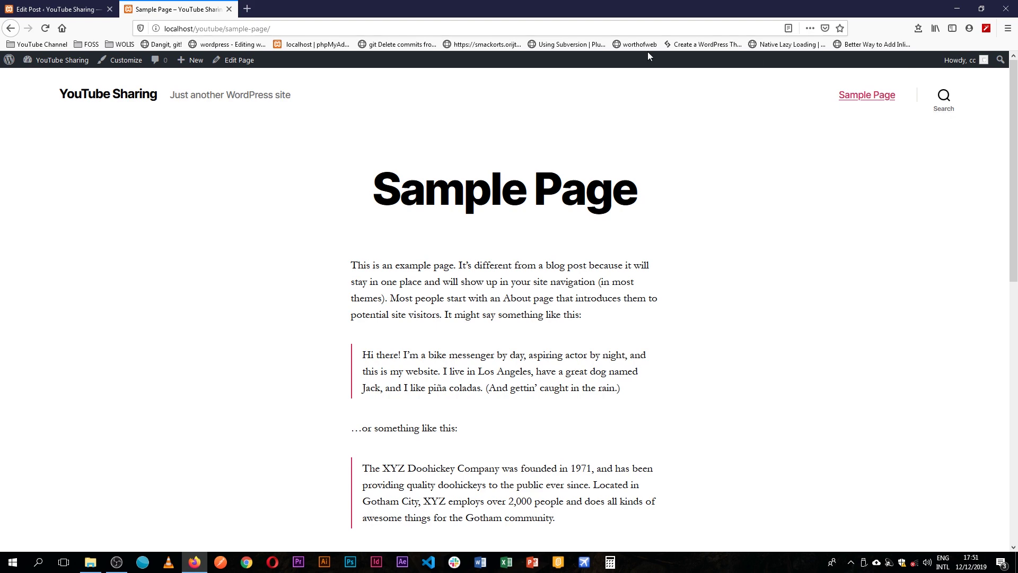
left_click(47, 12)
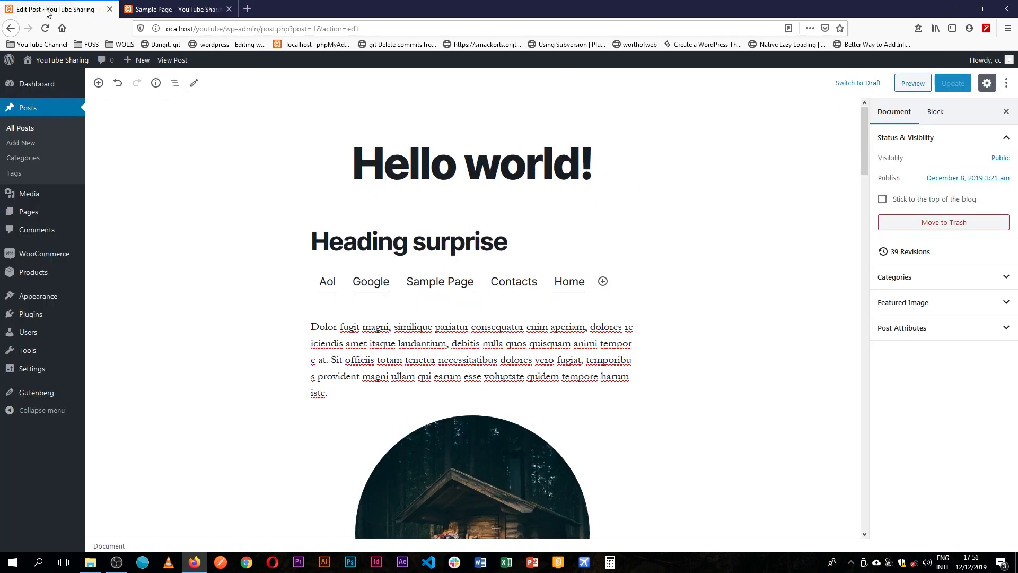
left_click(531, 277)
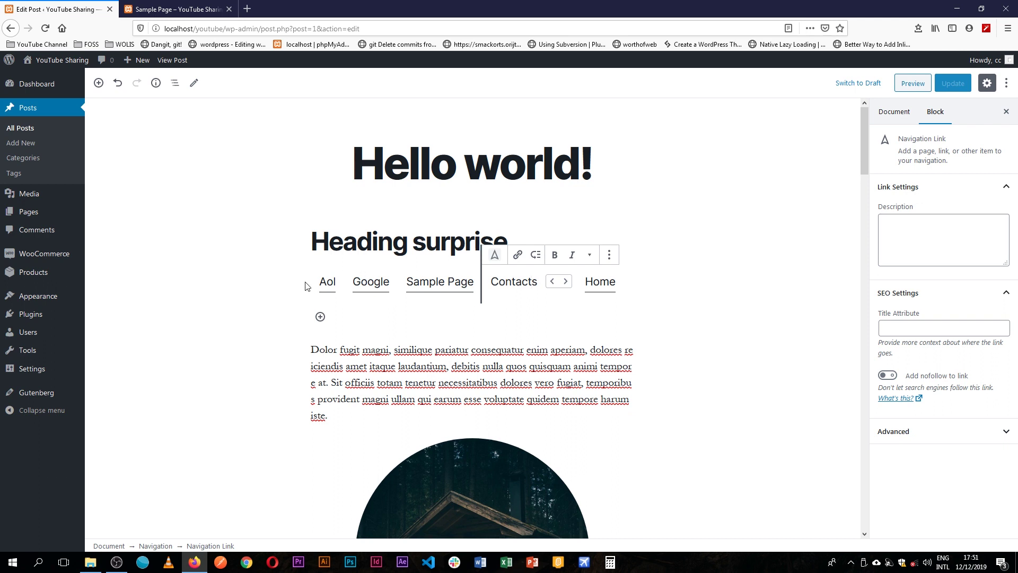
Inspect the Aol and Google menu links, then select the whole Navigation block and its alignment choices.
left_click(321, 282)
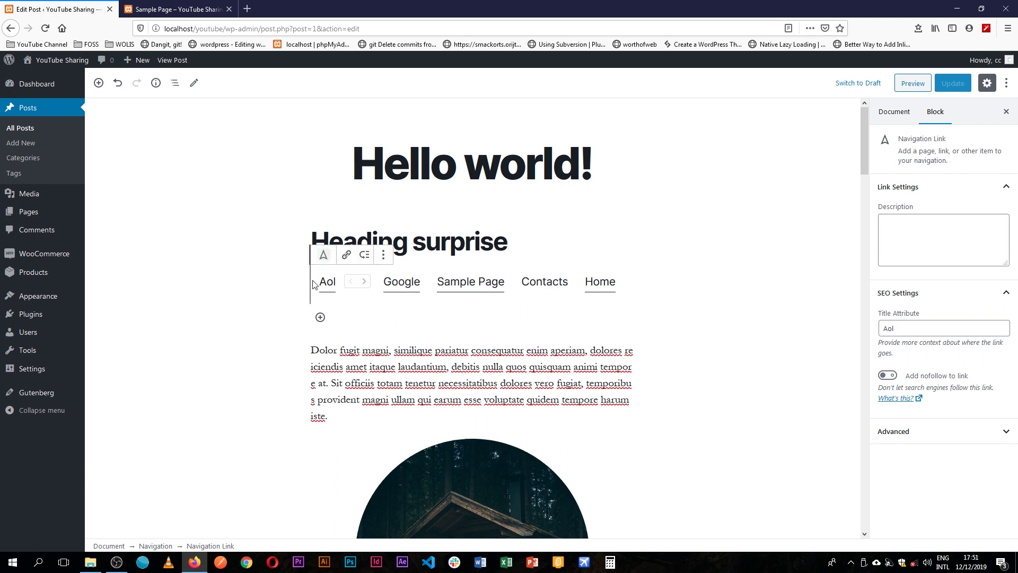
left_click(383, 256)
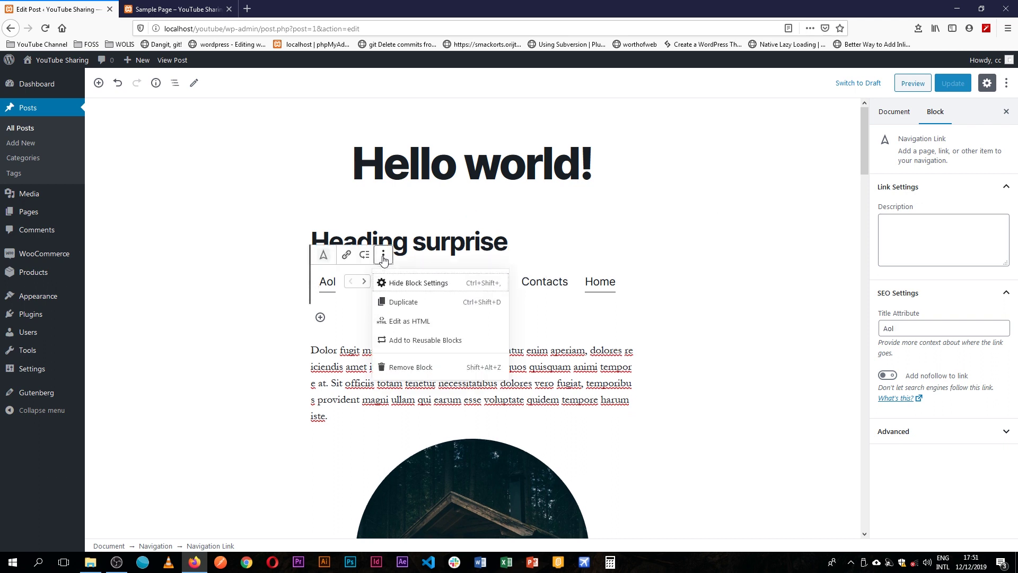
left_click(383, 255)
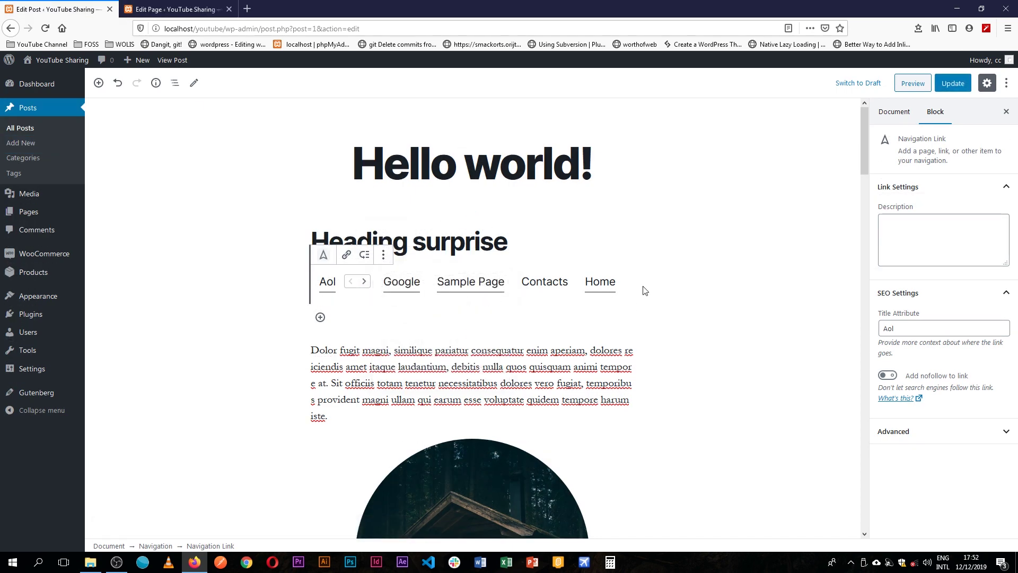
left_click(392, 283)
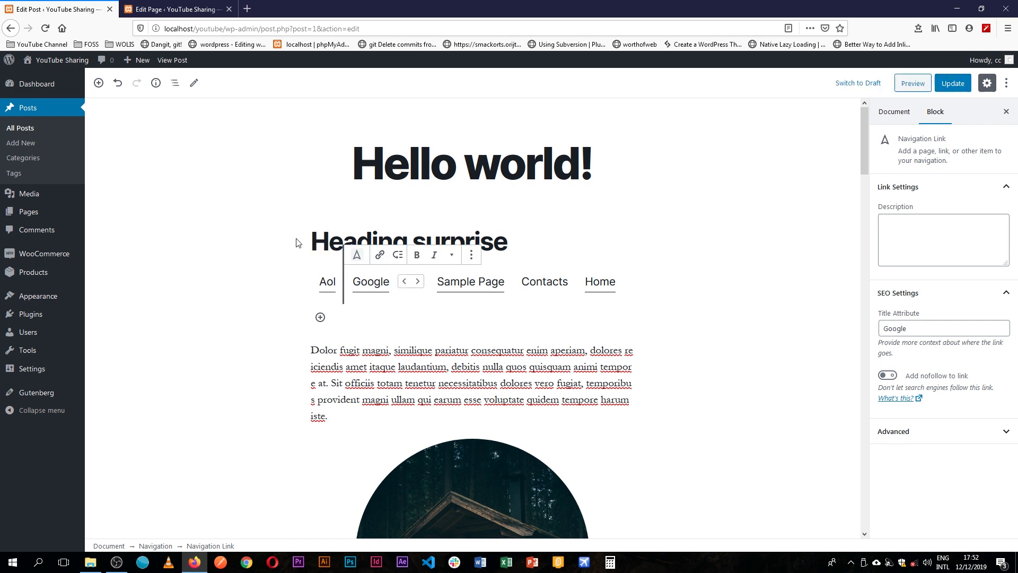
left_click(308, 217)
left_click(408, 242)
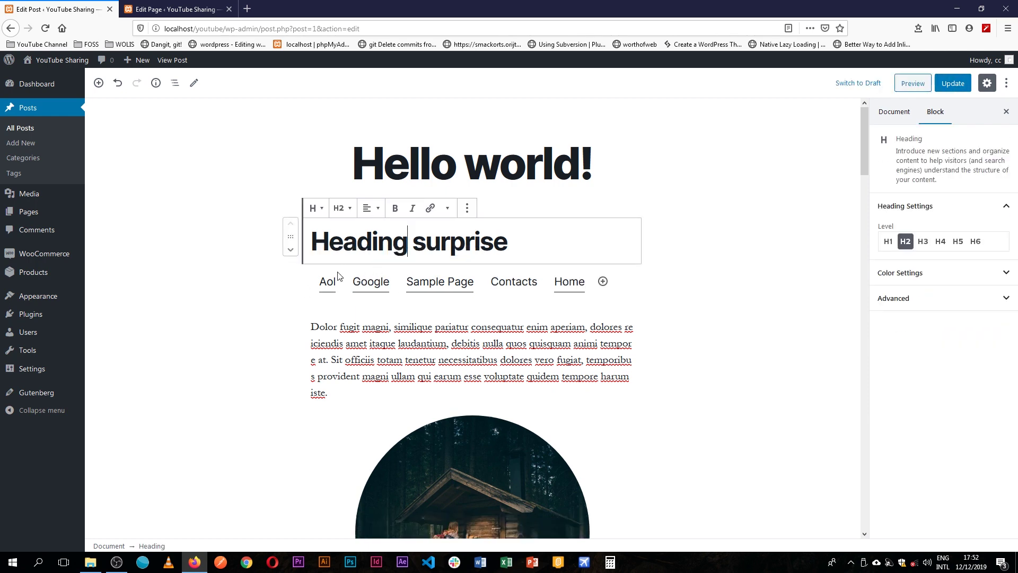
left_click(294, 282)
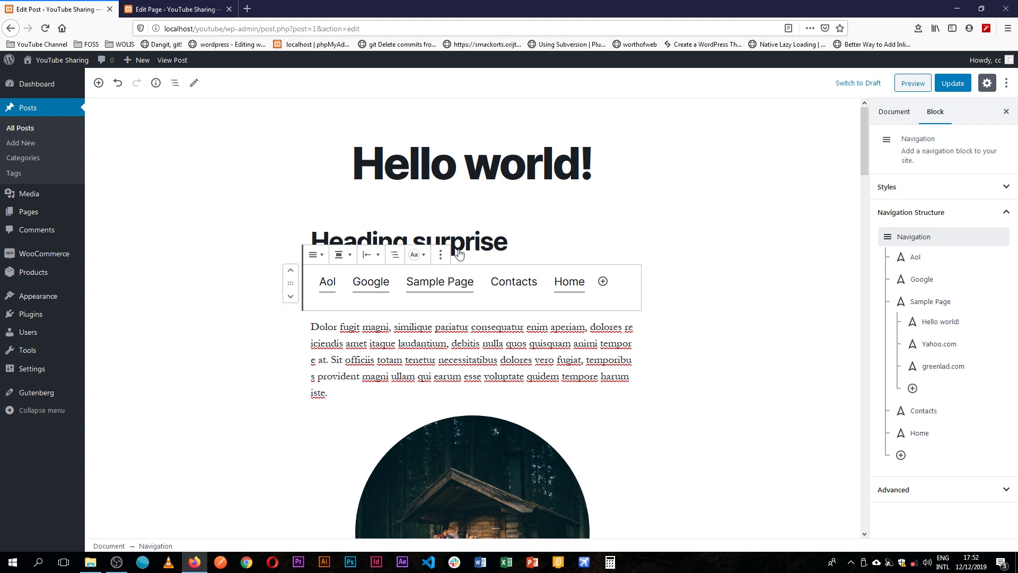
left_click(339, 255)
Set the Navigation block alignment to Full Width, then to Wide Width.
left_click(331, 225)
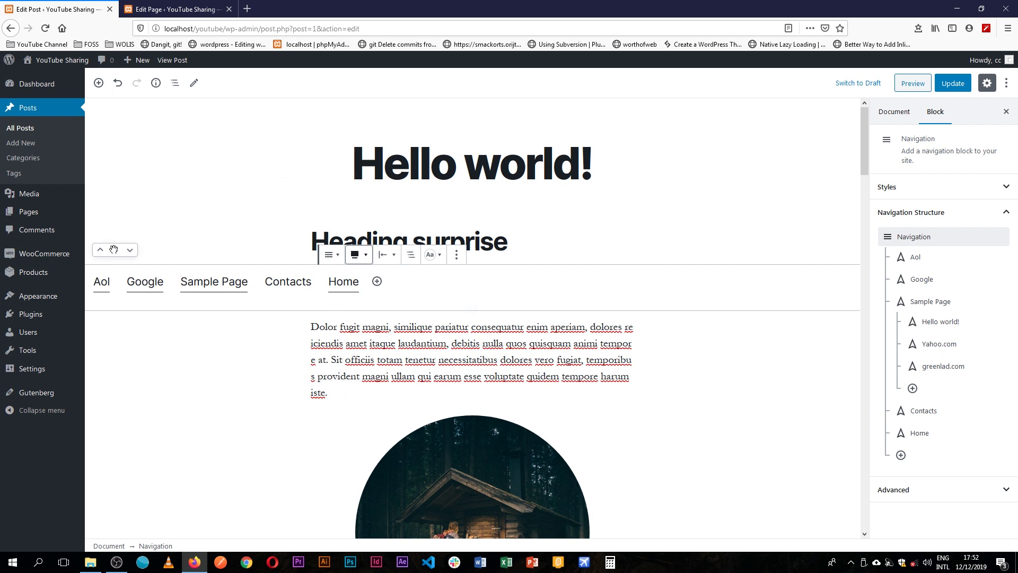
left_click(352, 249)
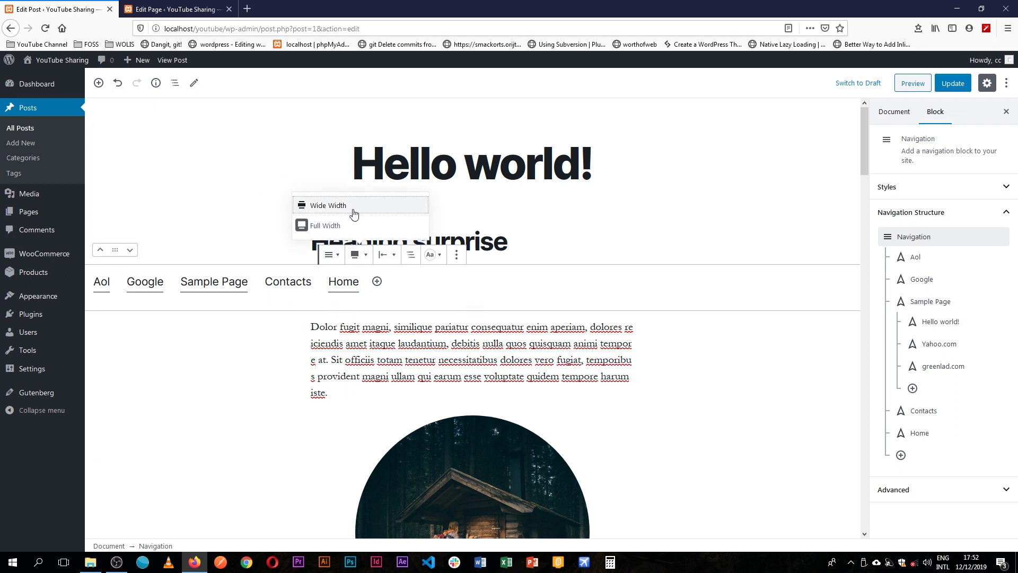
left_click(355, 203)
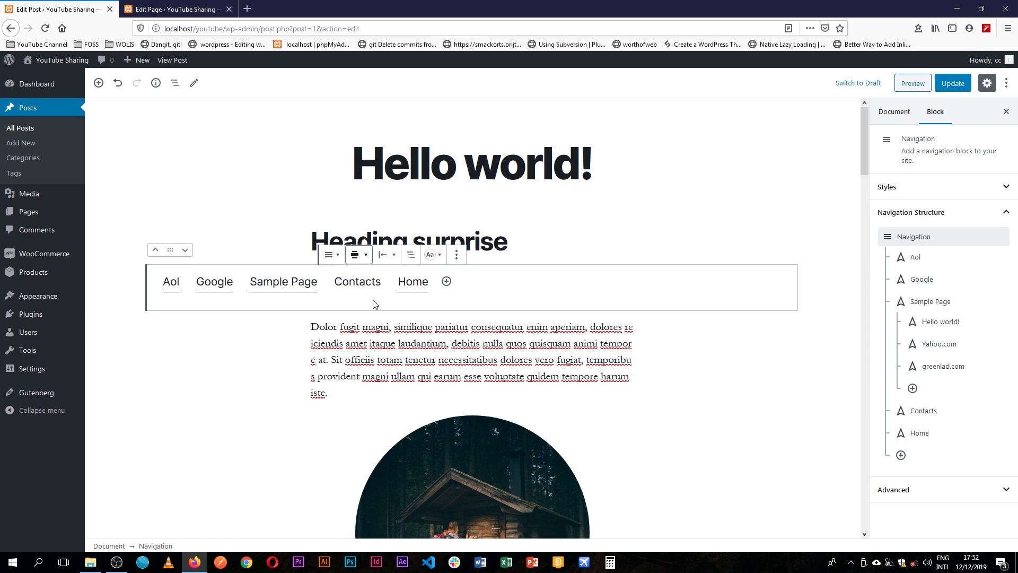
Add an empty link under Sample Page in the link outline, then remove it.
left_click(411, 256)
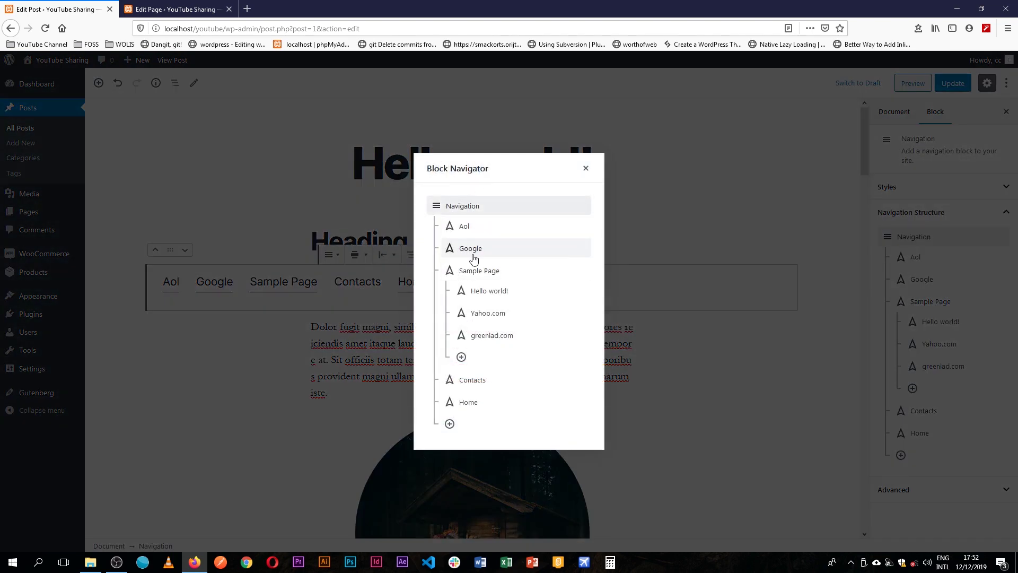
left_click(461, 358)
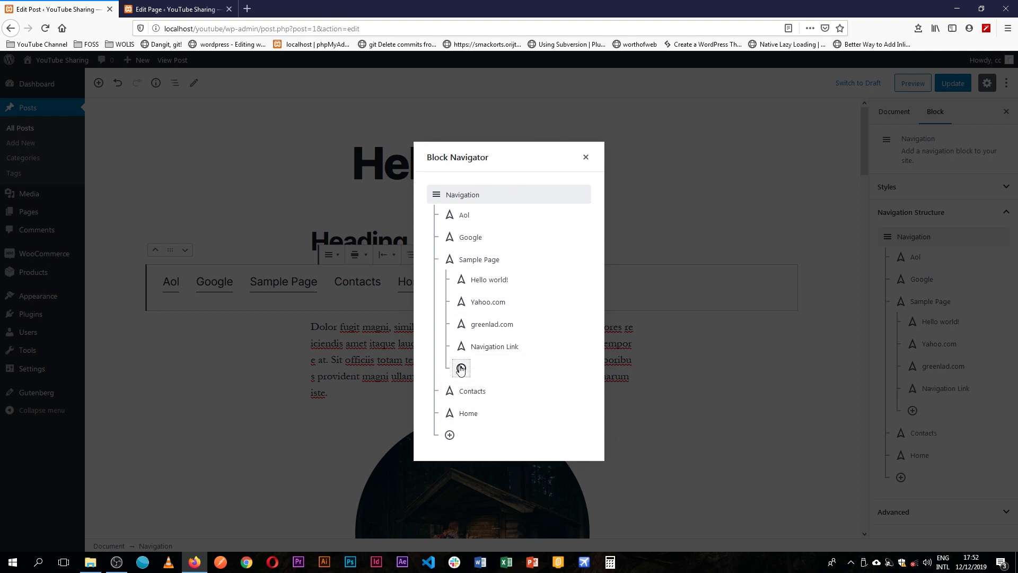
left_click(486, 346)
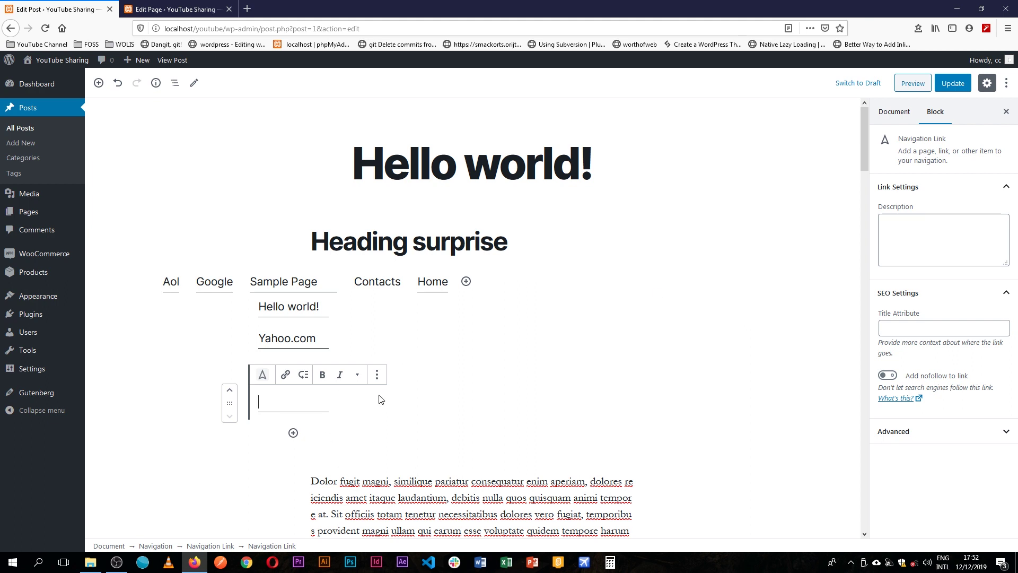
left_click(377, 374)
left_click(416, 486)
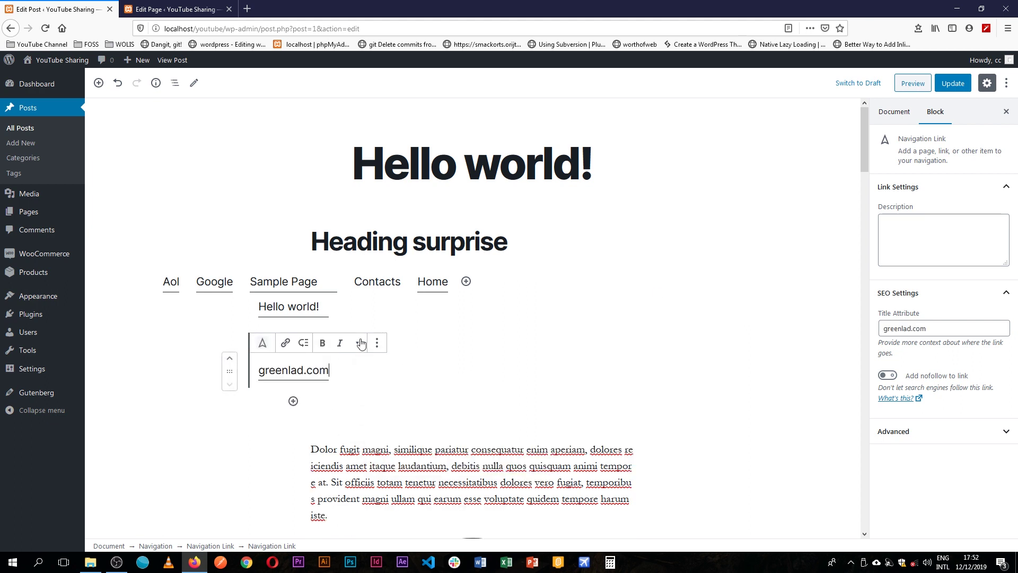
Select the Contacts and Aol links, then the whole Navigation block.
left_click(379, 281)
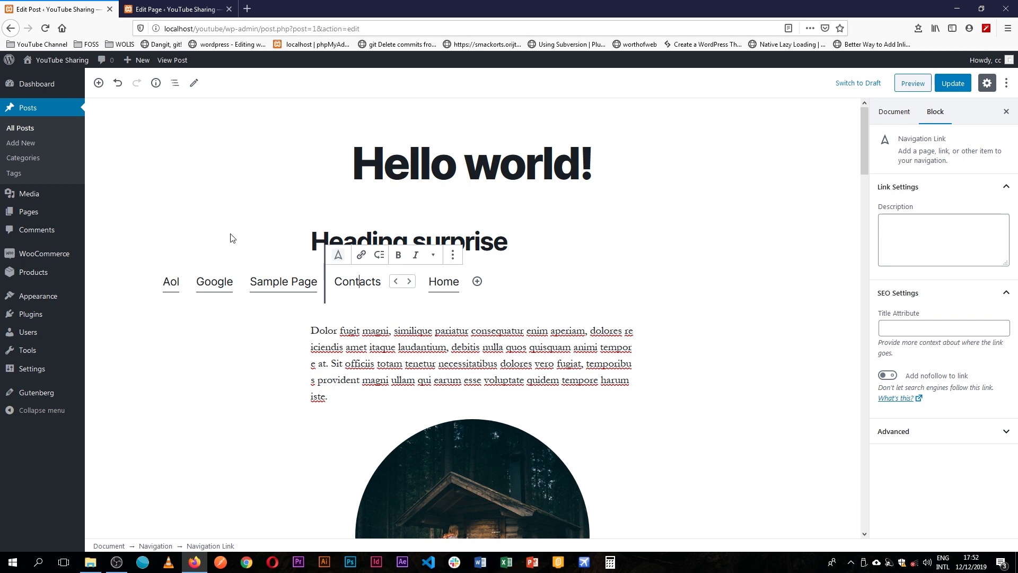
left_click(171, 282)
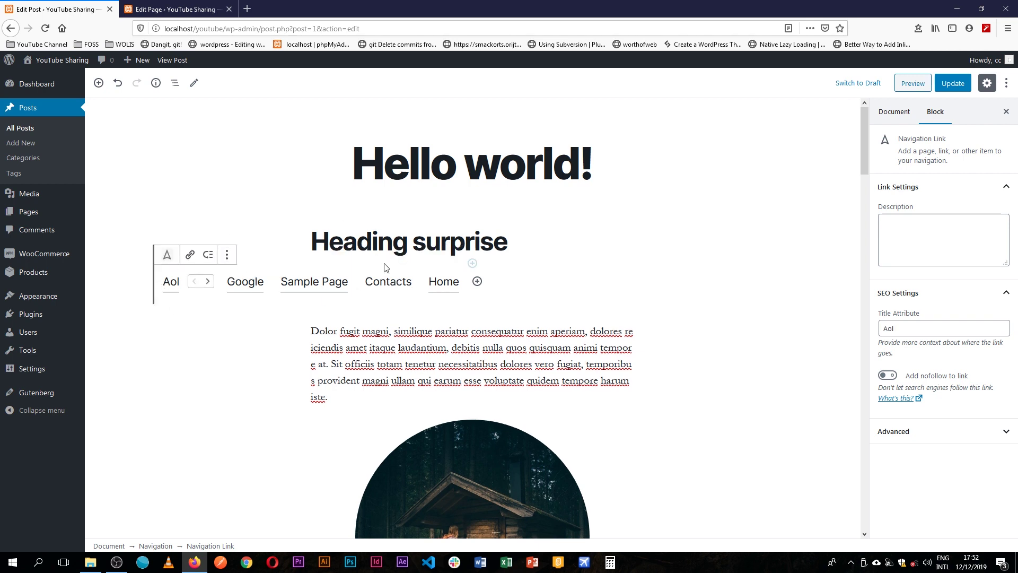
left_click_drag(525, 288, 147, 298)
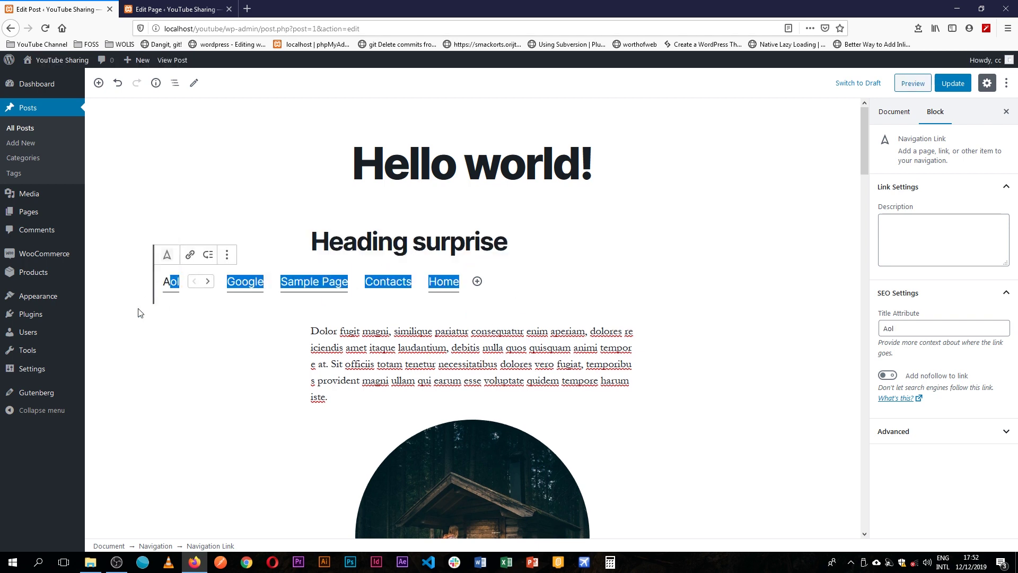
left_click(130, 321)
left_click(150, 276)
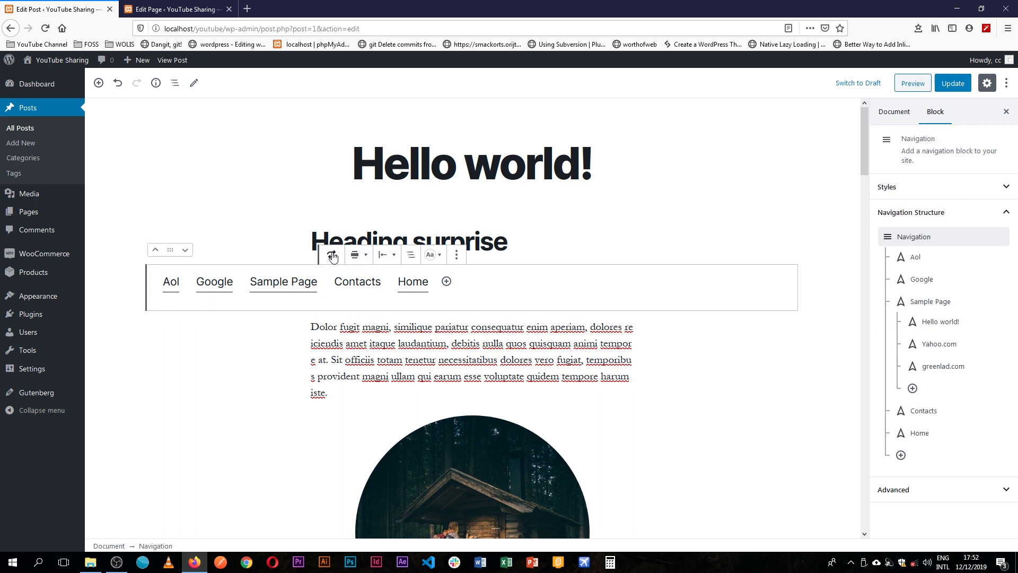
Try the Dark style on the navigation menu from its style options.
left_click(332, 256)
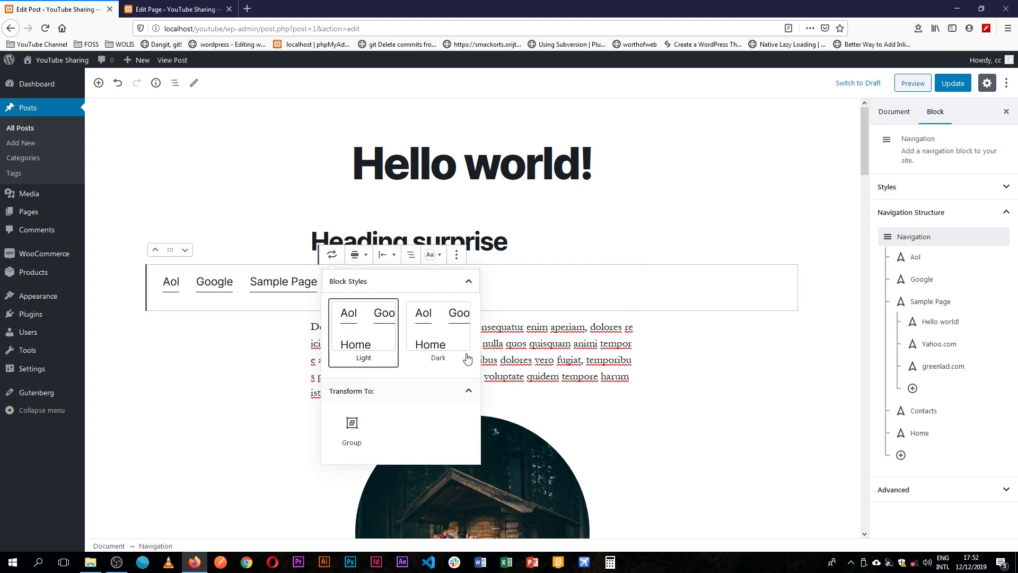
left_click(448, 325)
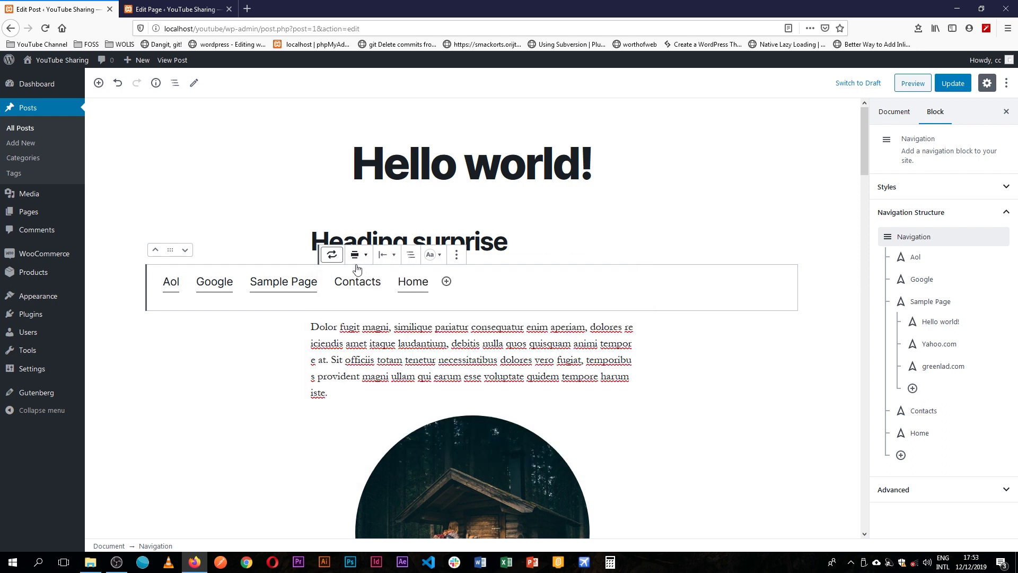
left_click(333, 257)
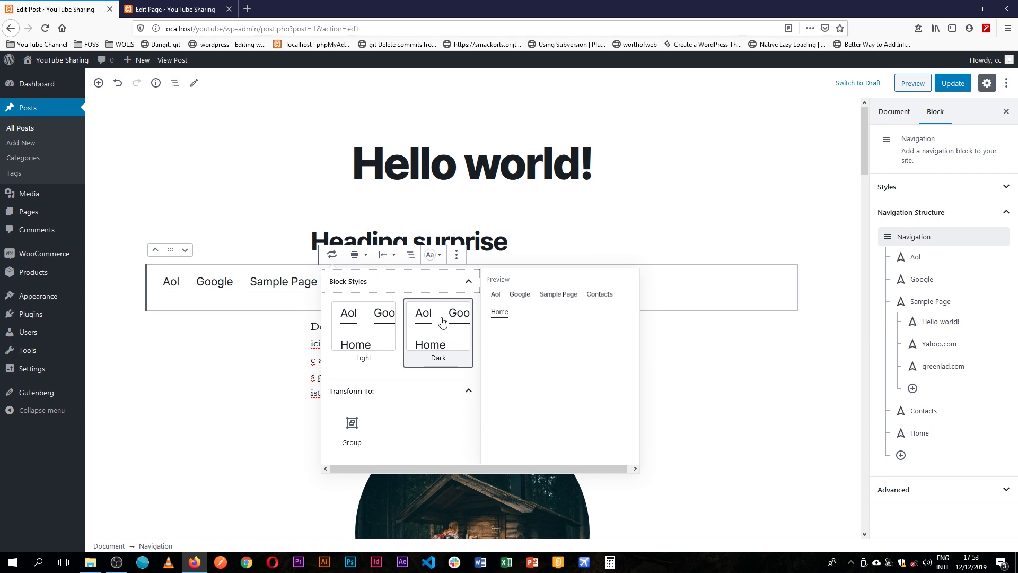
left_click(364, 332)
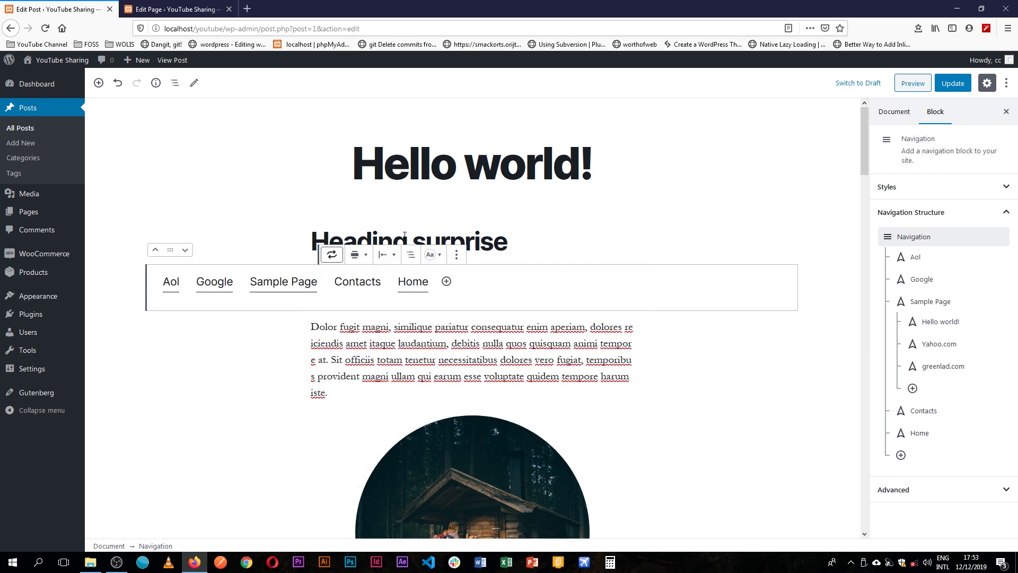
Set the menu link text colour to the custom brown #964b1c.
left_click(430, 255)
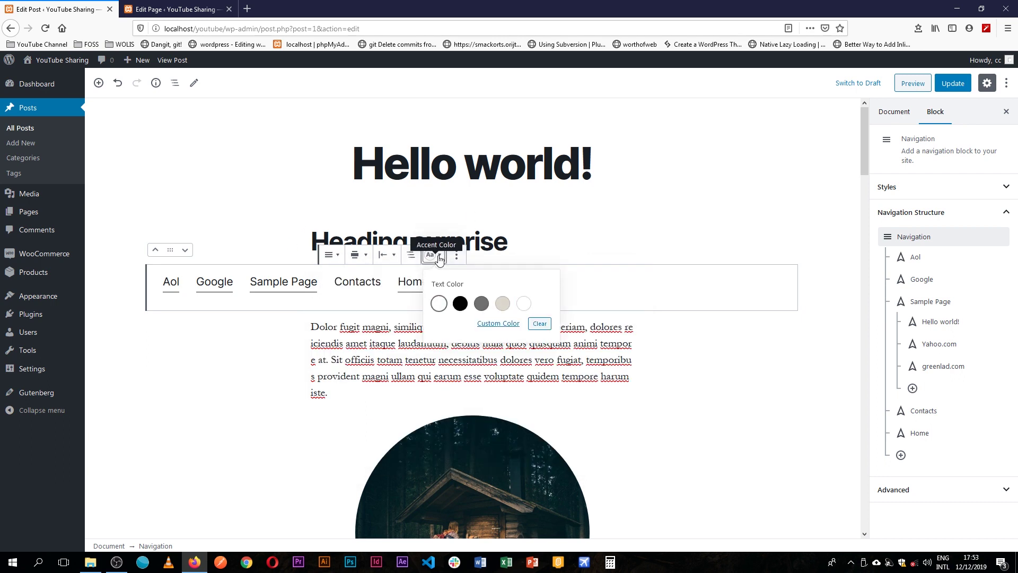
left_click(502, 303)
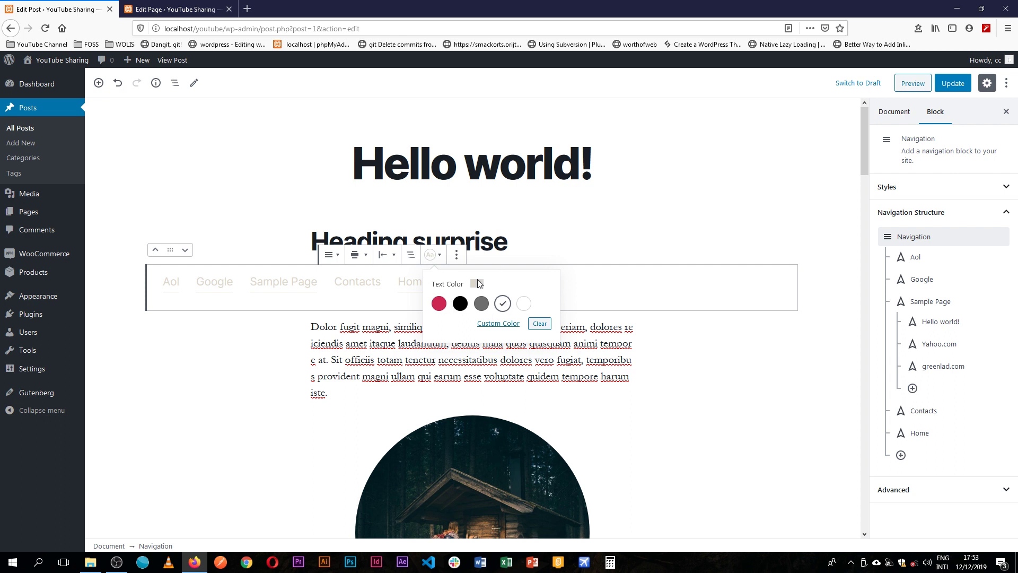
left_click(438, 307)
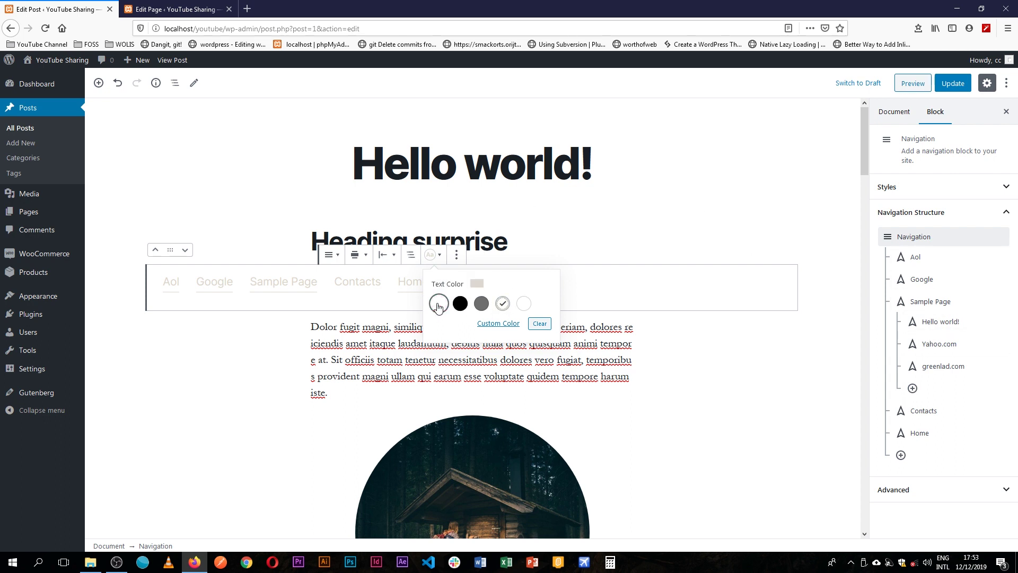
left_click(512, 324)
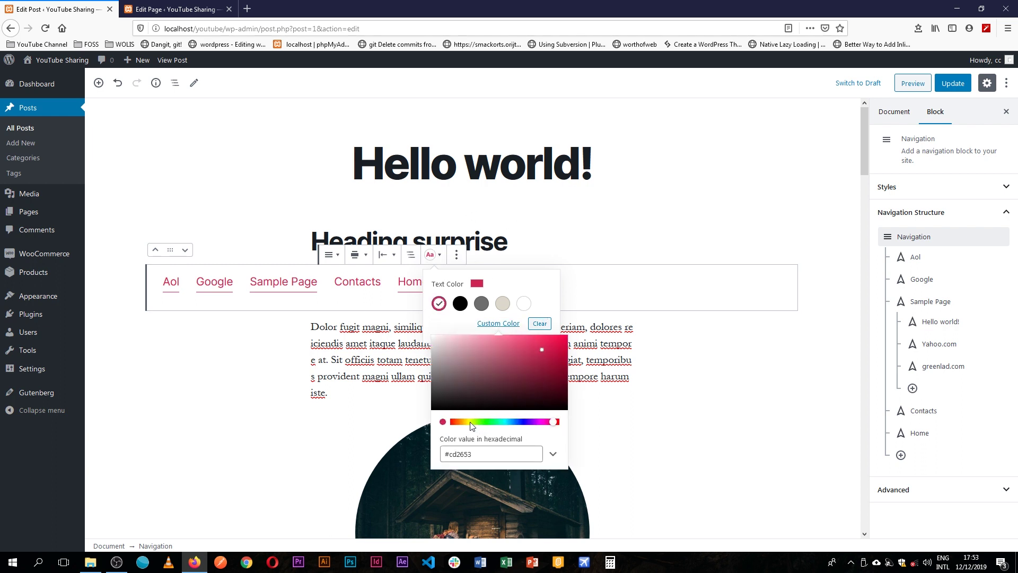
left_click(459, 422)
left_click(542, 365)
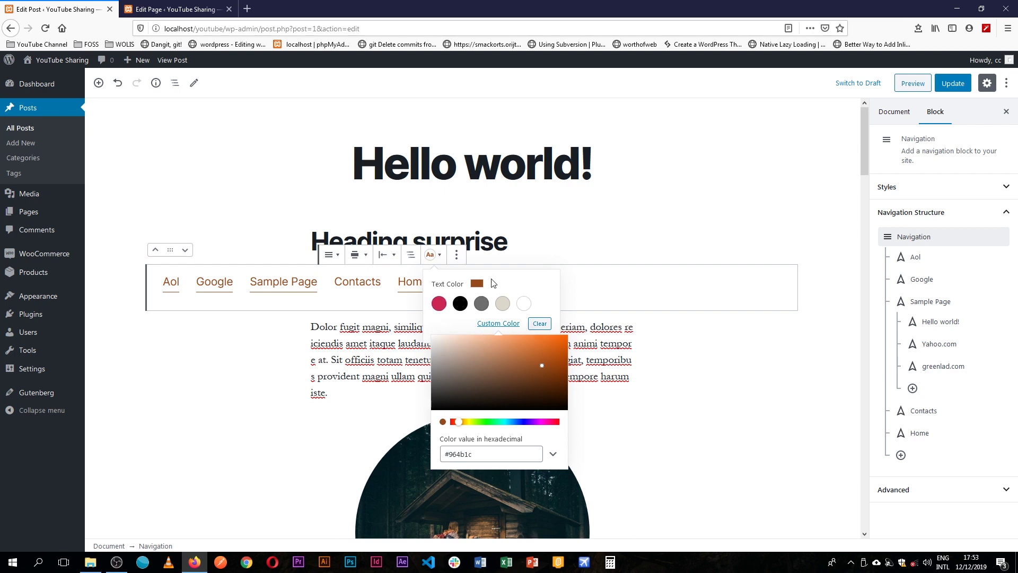
left_click(478, 286)
left_click(595, 227)
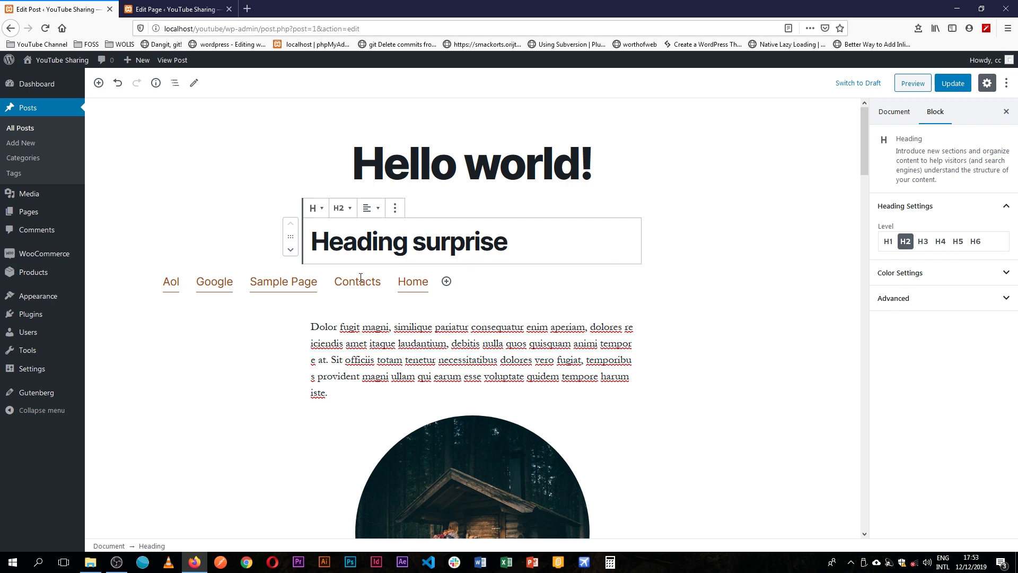
left_click(485, 284)
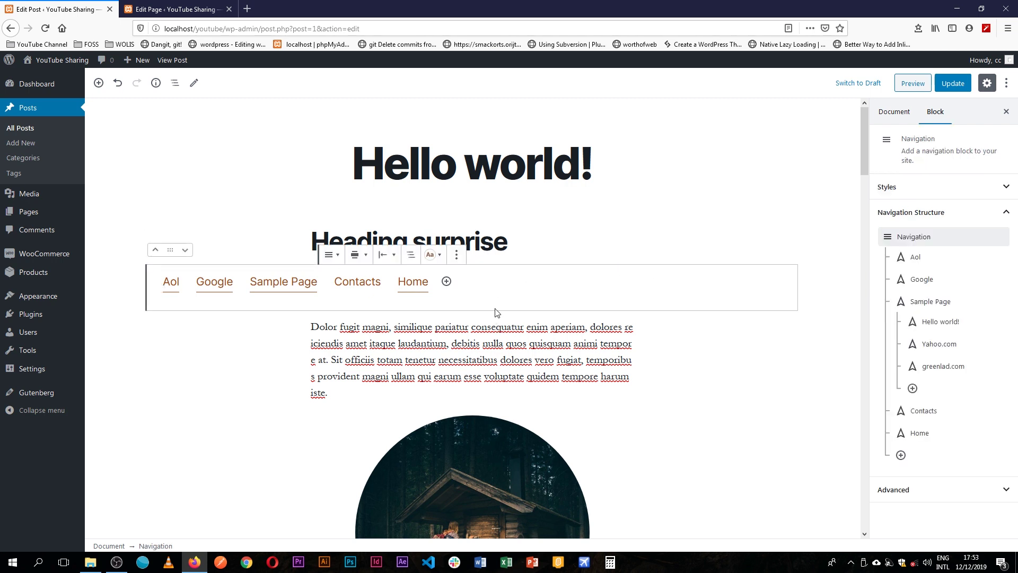
Set the navigation block's Default Style to Dark in the sidebar Styles panel.
left_click(996, 188)
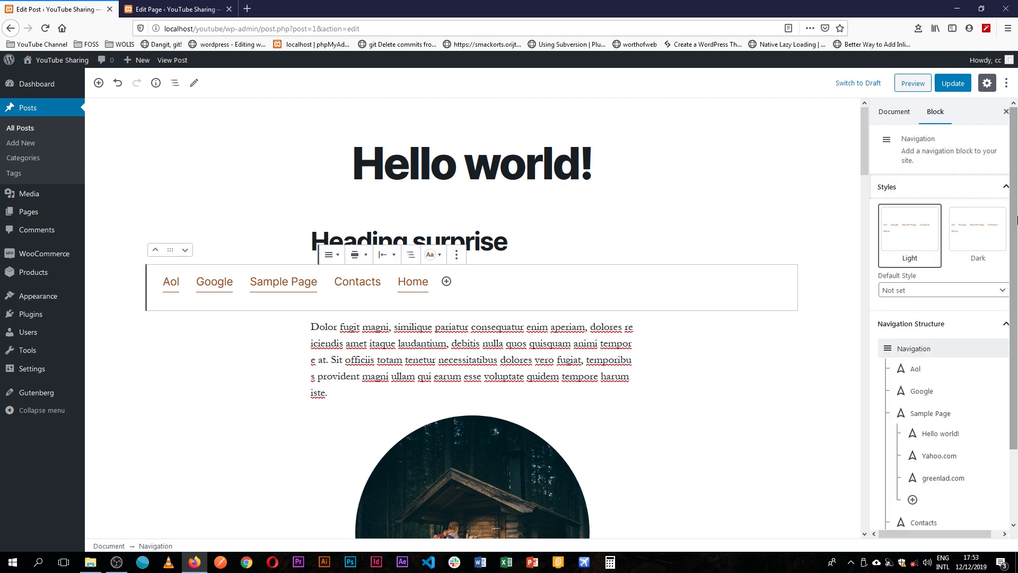
left_click(999, 295)
left_click(941, 323)
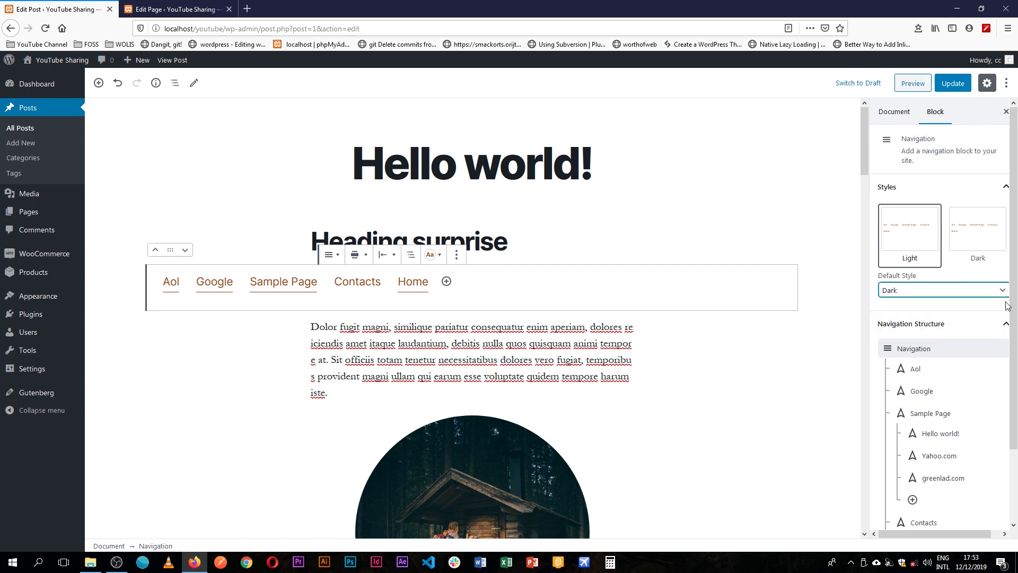
left_click(1005, 325)
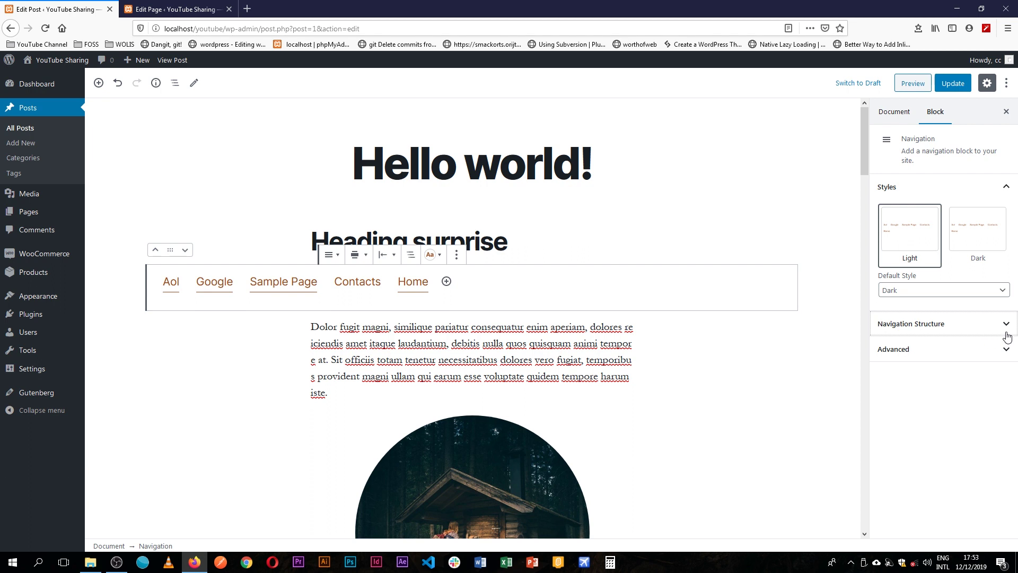
Open and close the Advanced panel, briefly focusing the HTML Anchor field.
left_click(1006, 349)
left_click(923, 385)
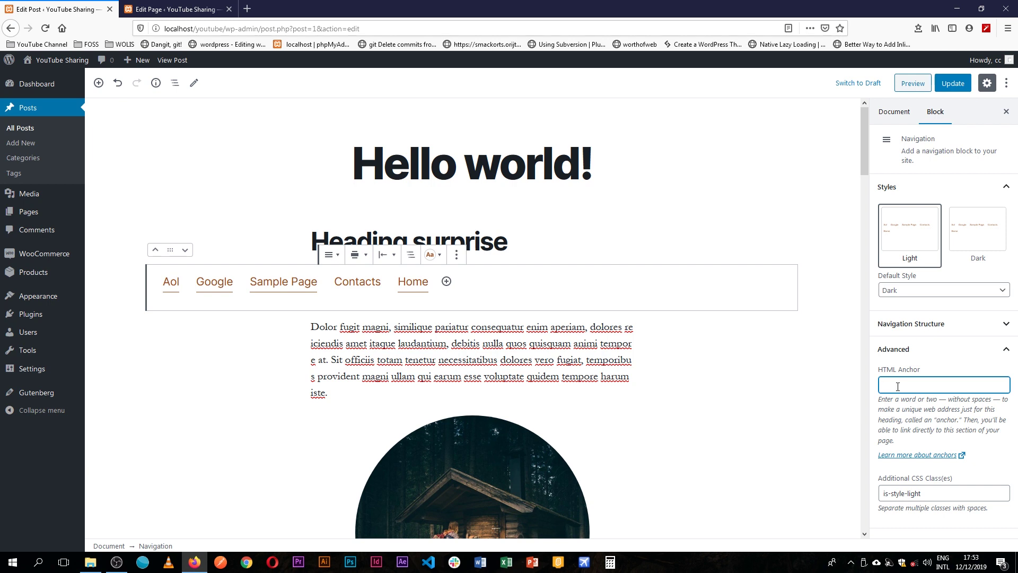
left_click(1006, 354)
left_click(1004, 353)
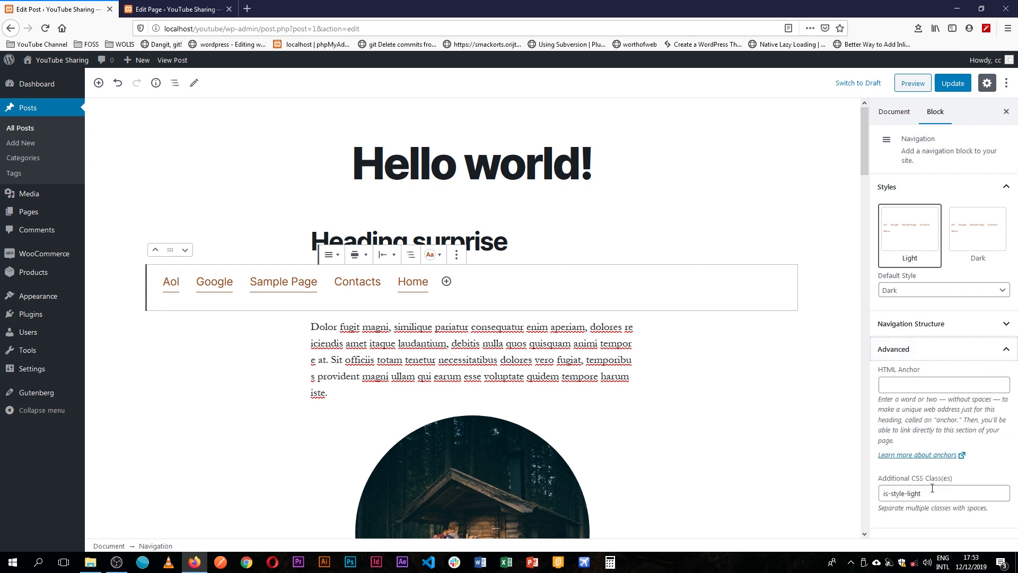
left_click(1006, 353)
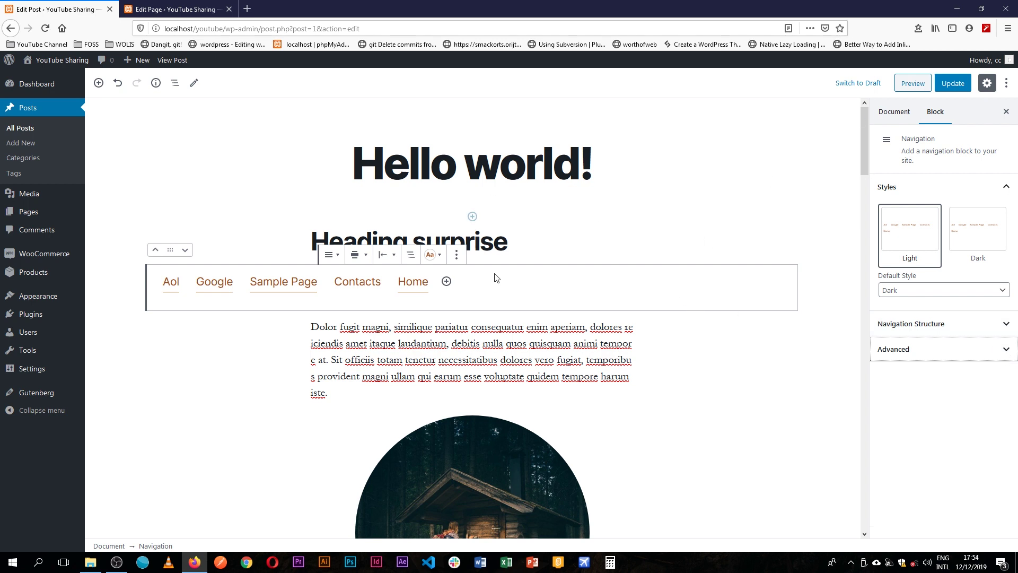
Save the navigation as reusable block 'my nav', then switch to the Sample Page editor.
left_click(456, 254)
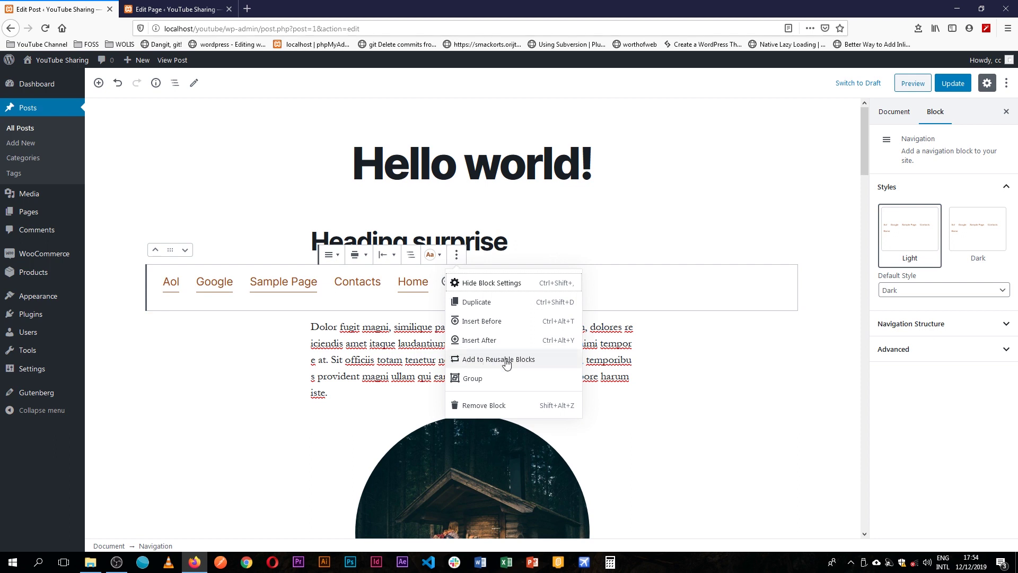
left_click(507, 360)
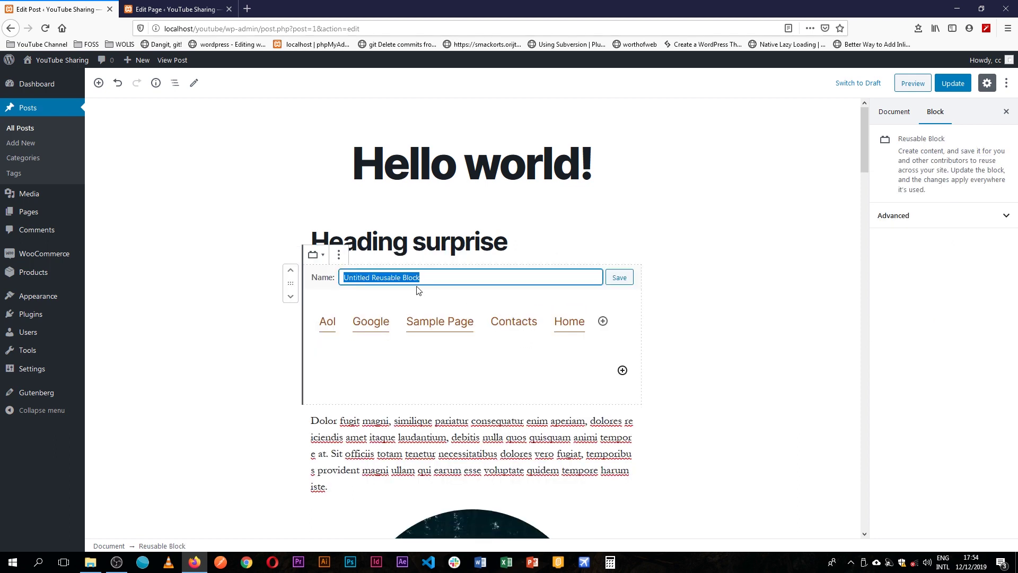
type("my nav")
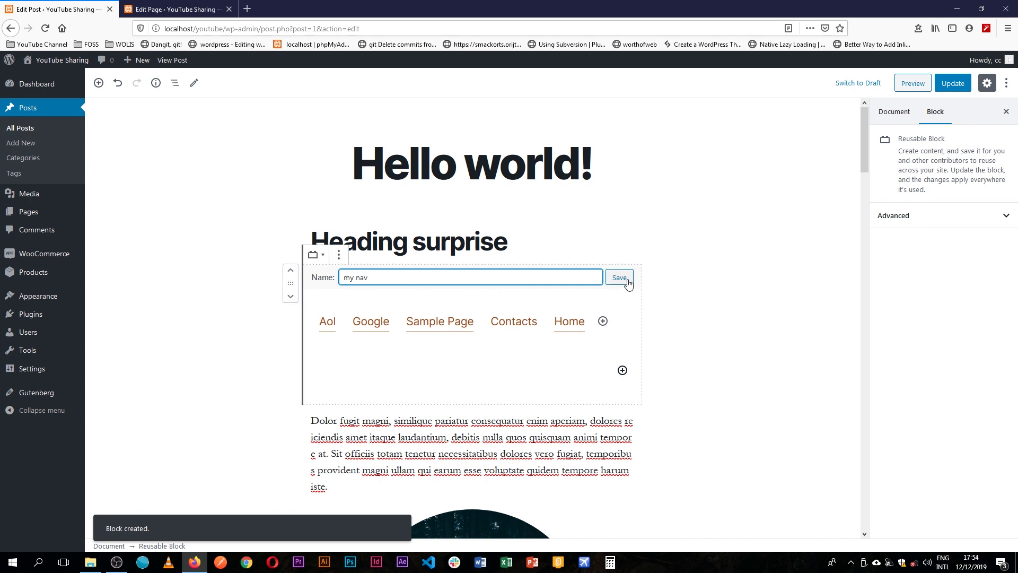
left_click(618, 277)
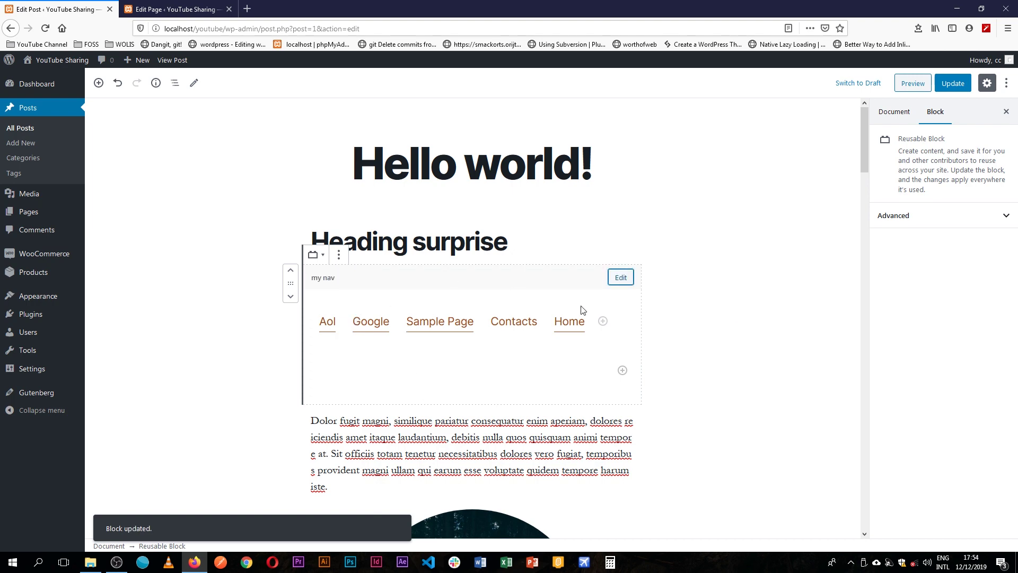
key("ctrl+Tab")
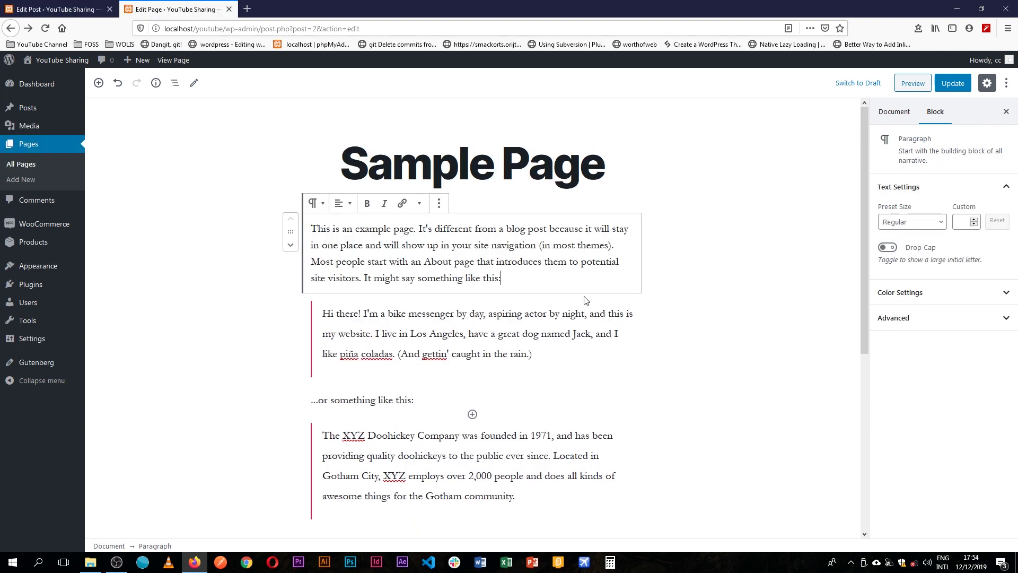
left_click(684, 307)
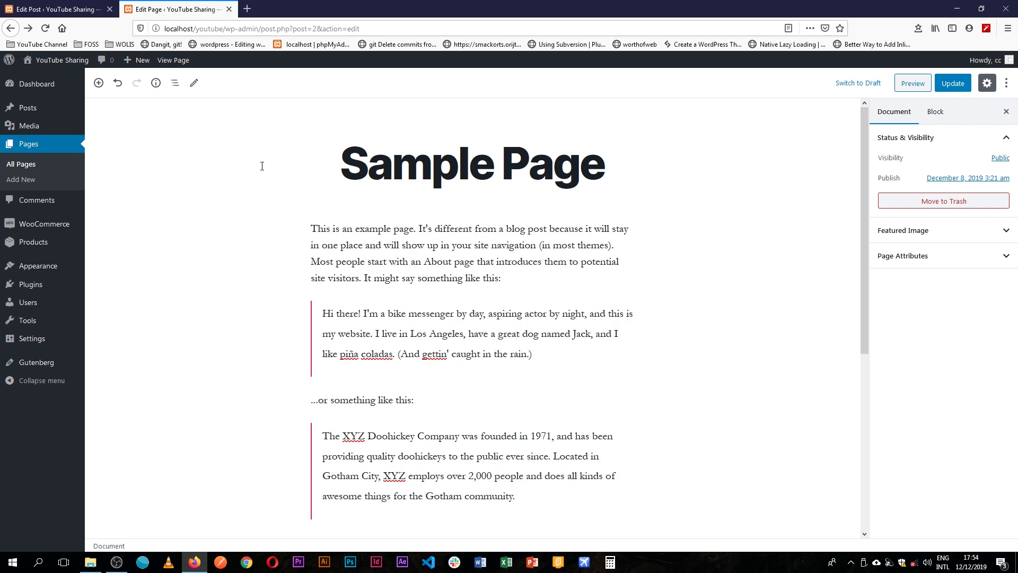
Insert the 'my nav' reusable block below the Sample Page title via /reus and update the page.
left_click(613, 172)
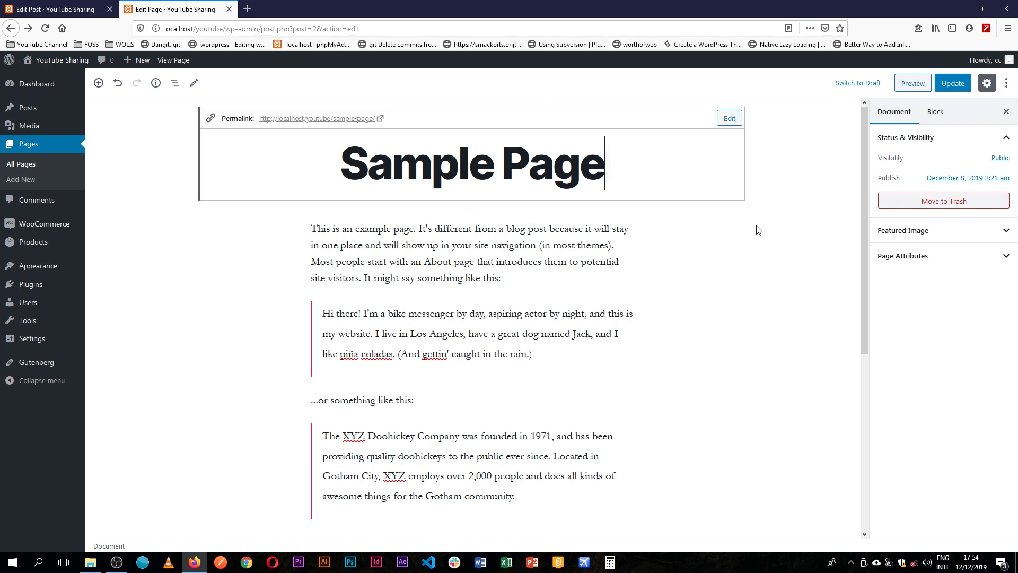
key("Return")
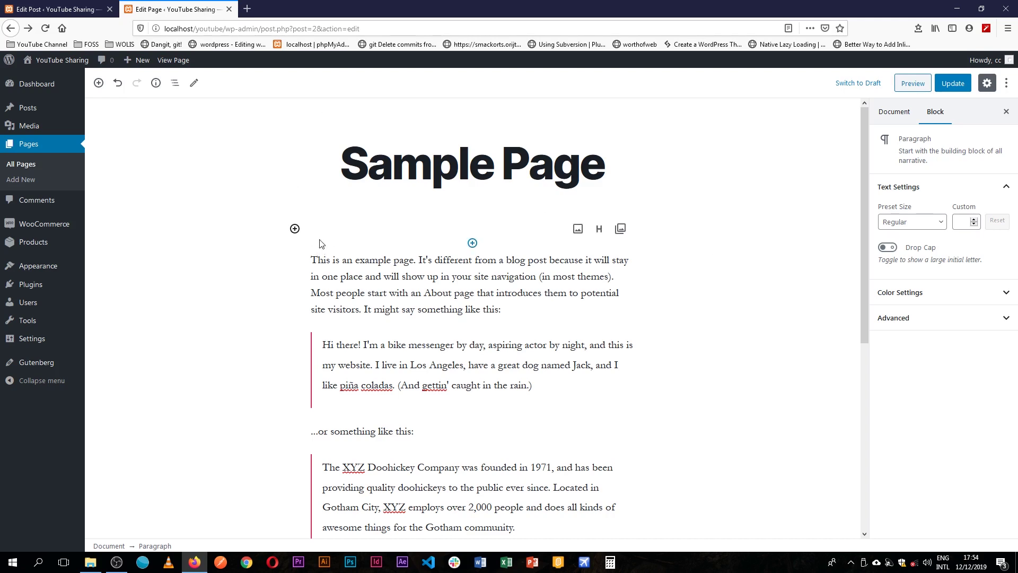
type("/my")
key("BackSpace")
key("BackSpace")
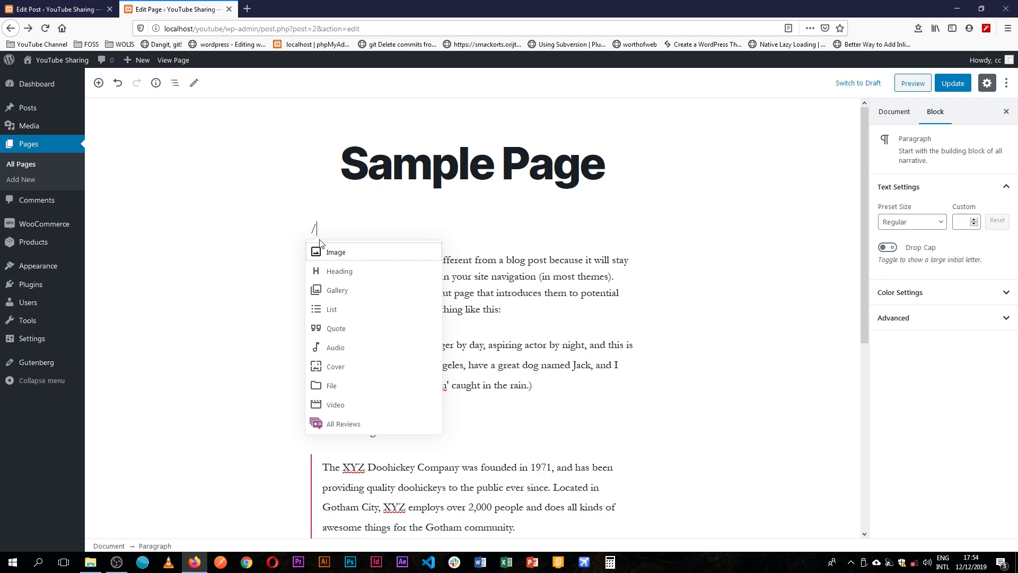
type("re")
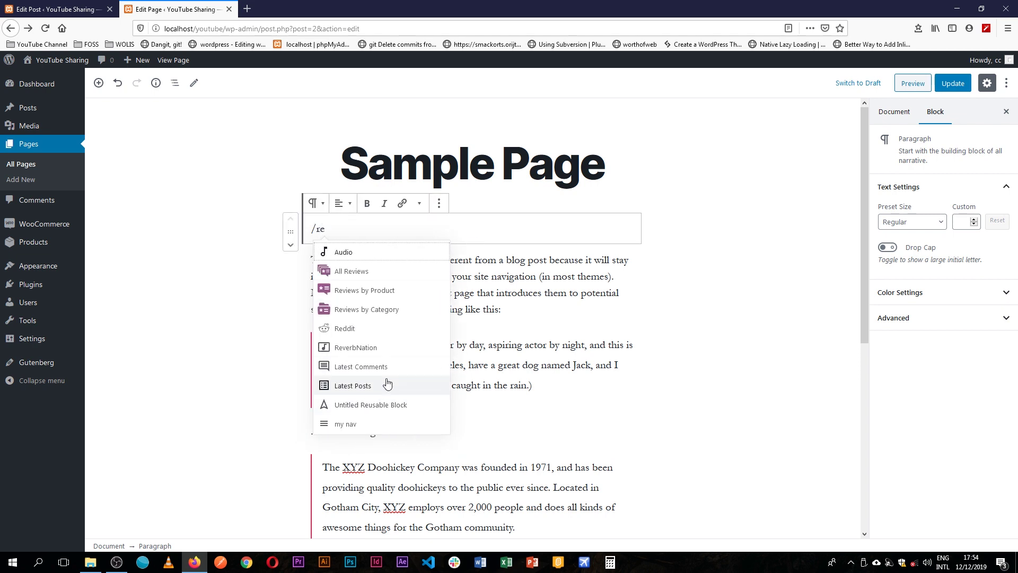
type("us")
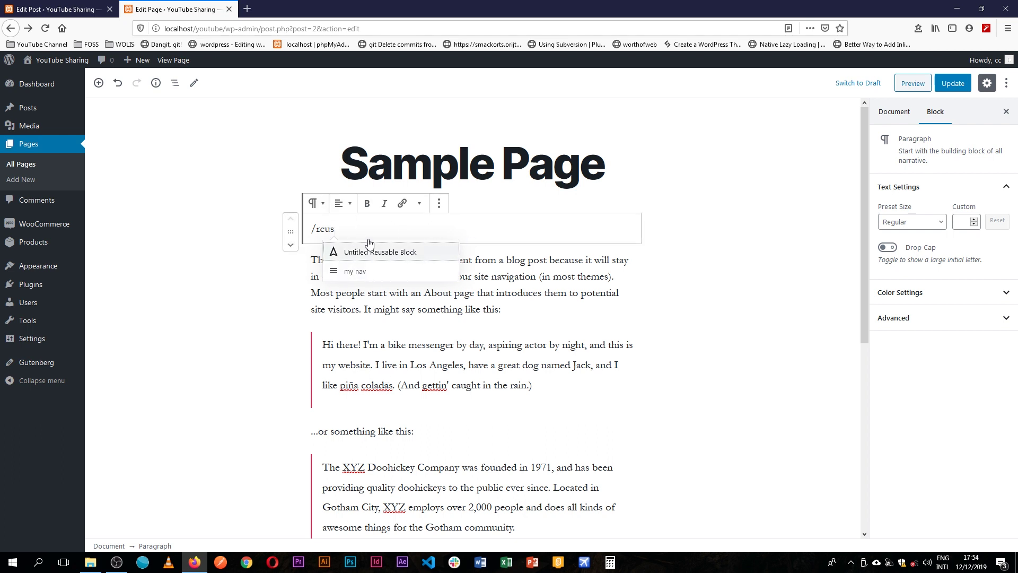
left_click(361, 273)
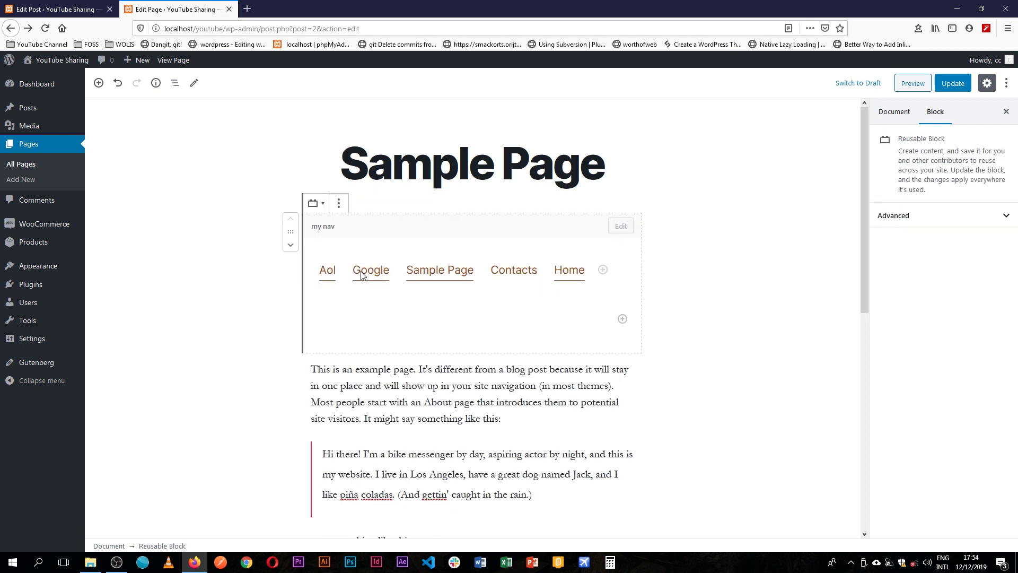
left_click(773, 296)
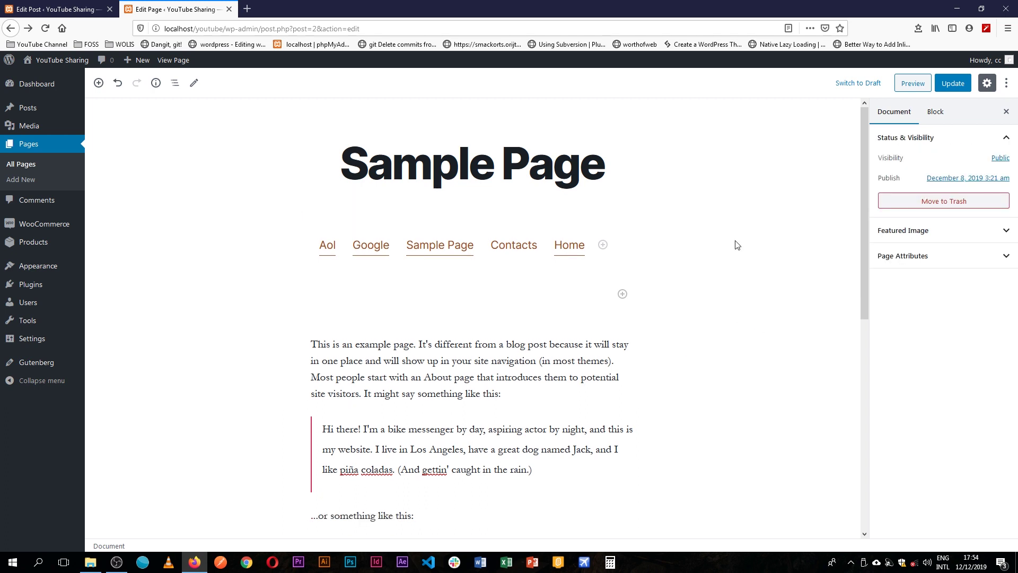
left_click(953, 83)
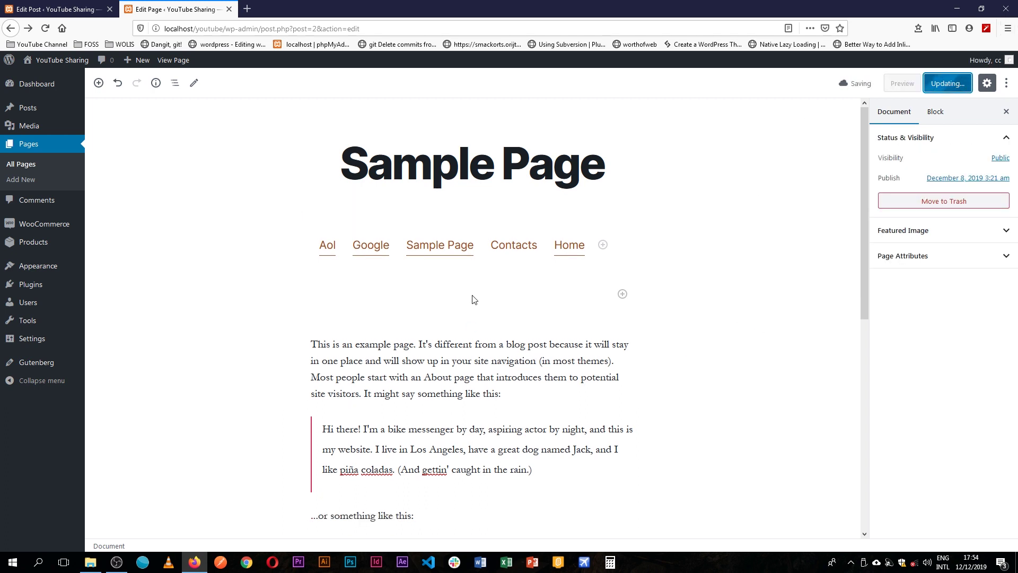
left_click(173, 60)
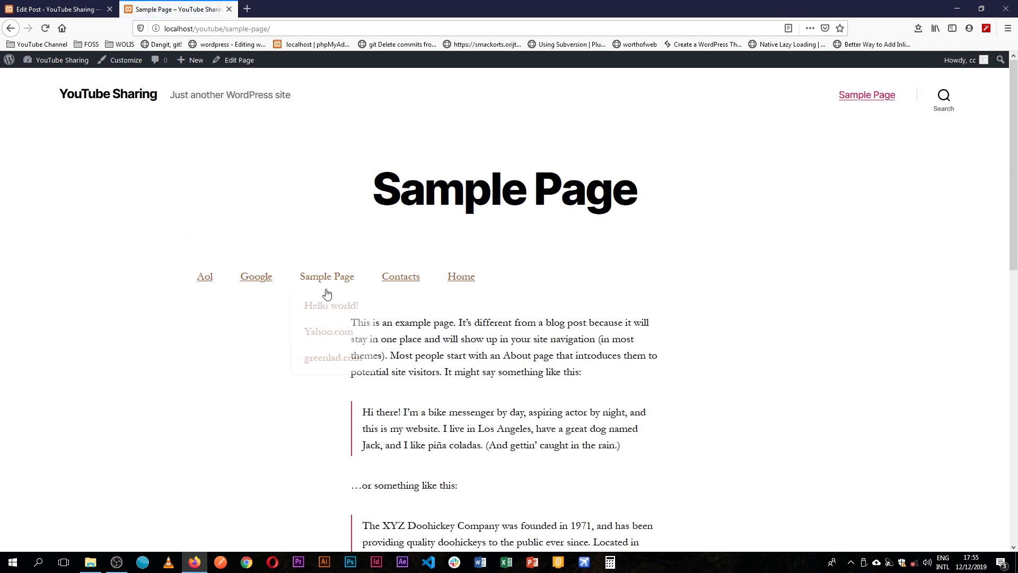
Check the Sample Page dropdown in the live menu, then return to the Hello world! editor.
mouse_move(336, 283)
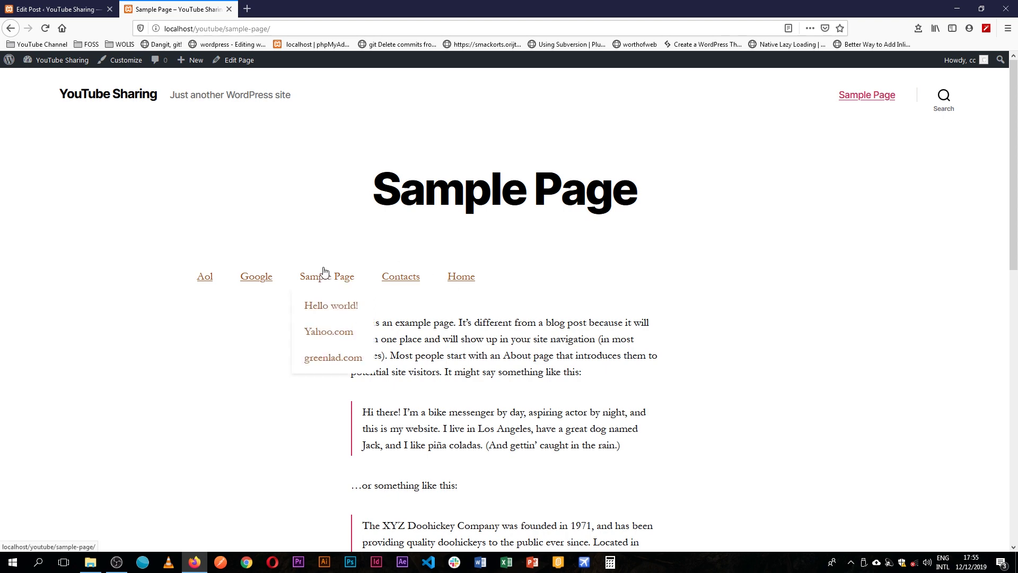
left_click(73, 6)
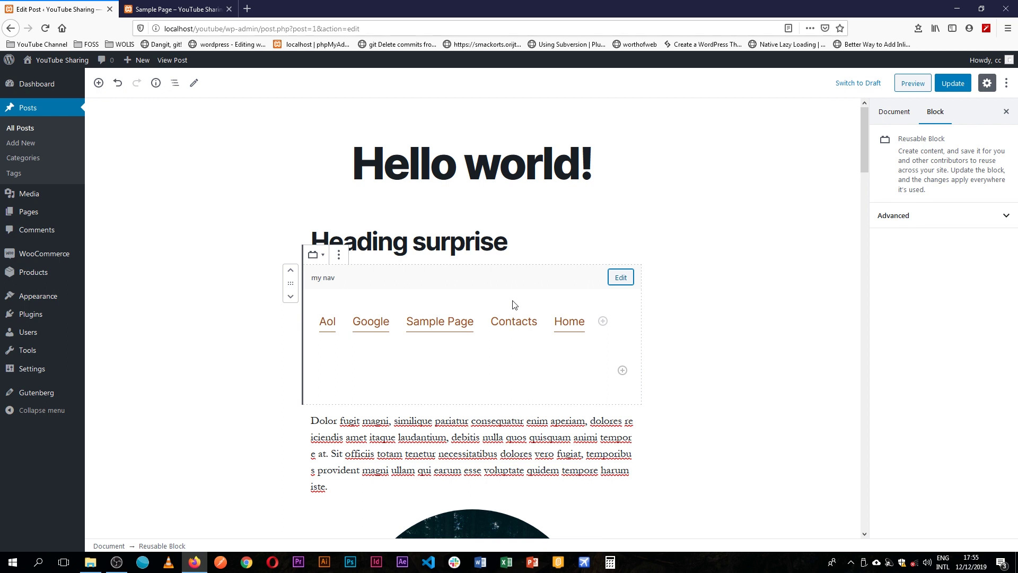
Browse the Hello world post's paragraph, image, gallery and cover blocks.
left_click(540, 436)
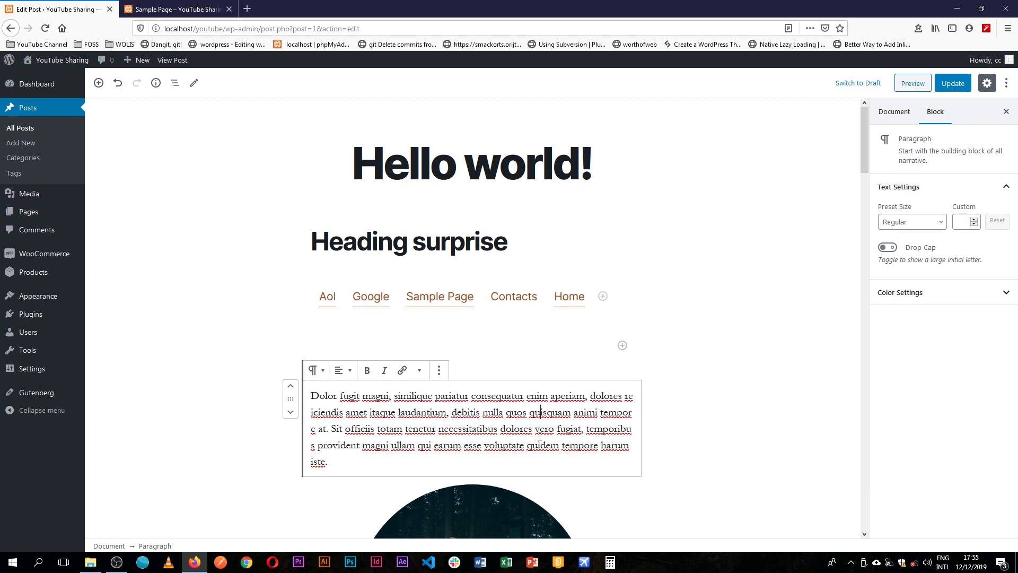
scroll(509, 319, "down", 10)
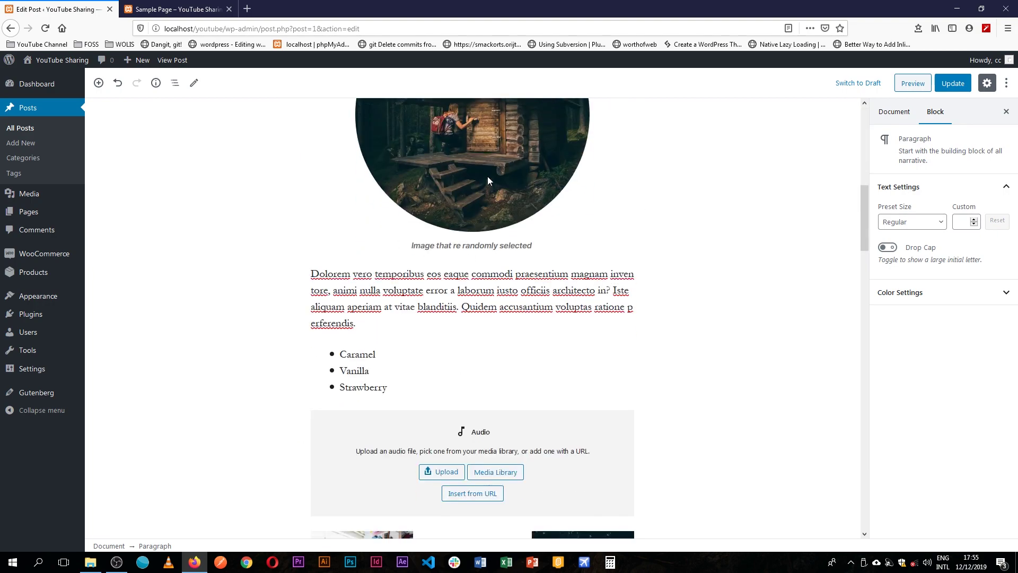
left_click(487, 180)
scroll(545, 448, "down", 5)
left_click(498, 369)
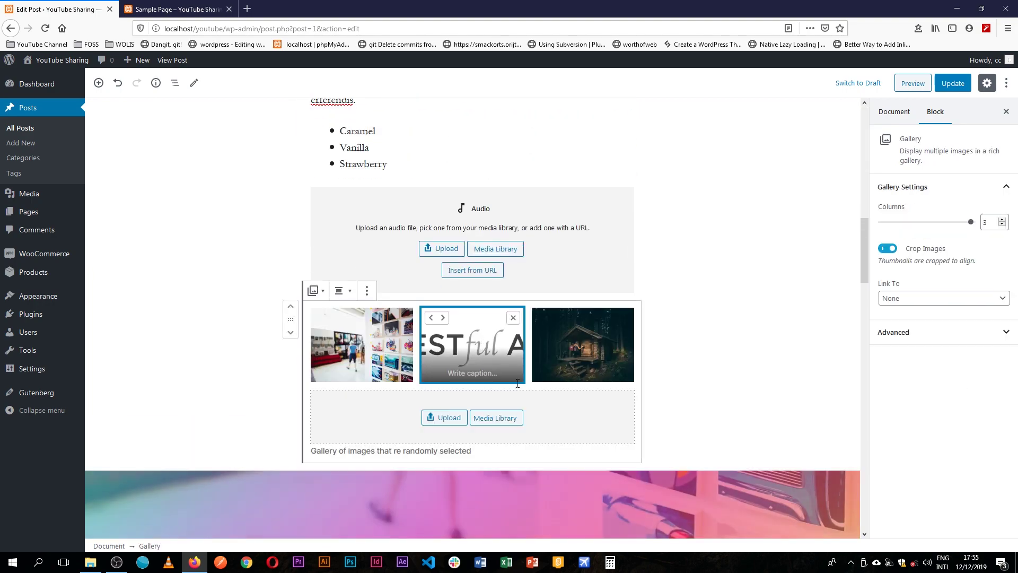
scroll(533, 380, "down", 5)
left_click(514, 337)
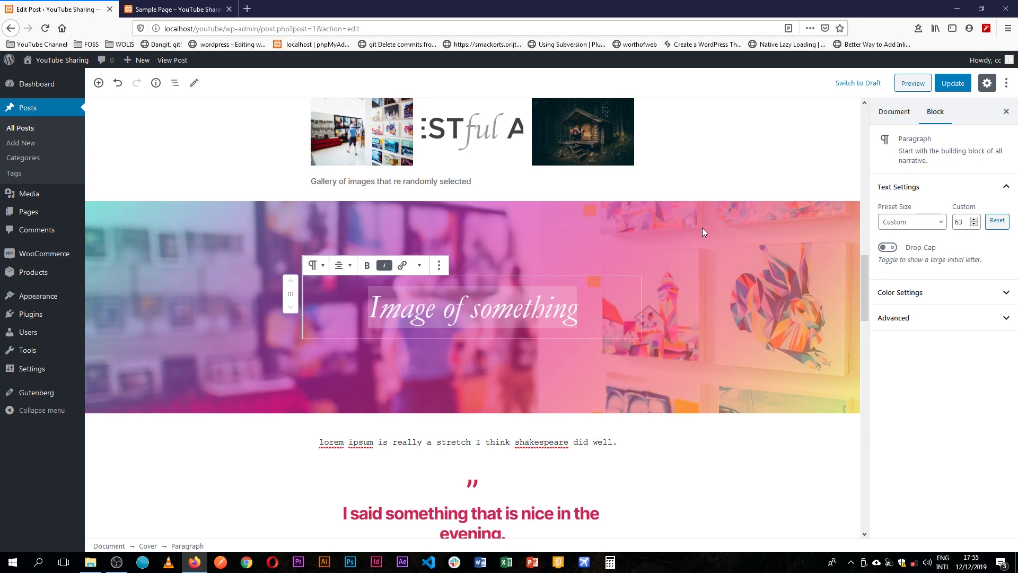
left_click(597, 242)
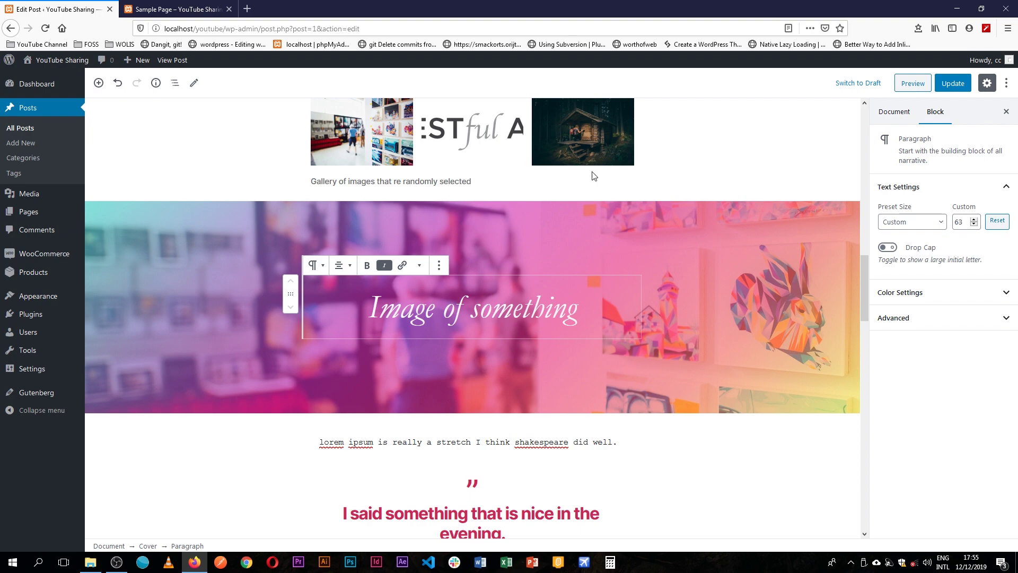
Scroll back to the top of the post and open the More tools & options menu.
scroll(683, 217, "up", 10)
scroll(682, 217, "up", 7)
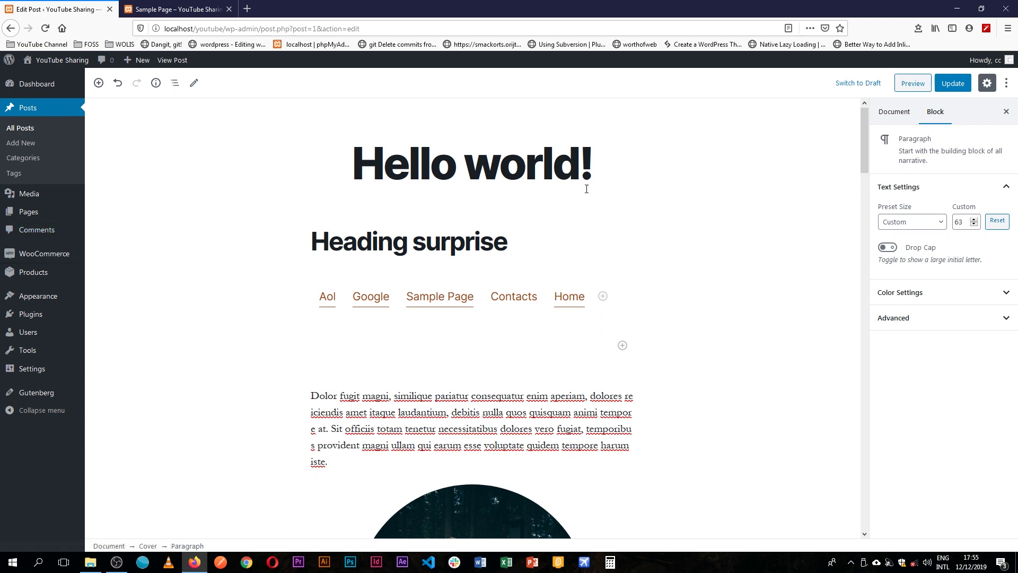
left_click(1006, 83)
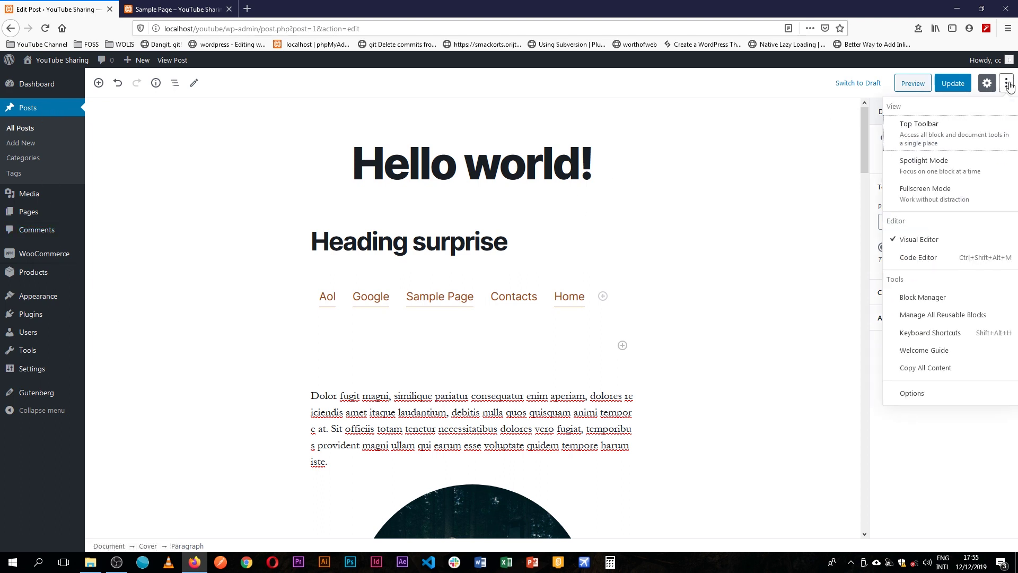
Stay on the page and update the Hello world post.
left_click(956, 317)
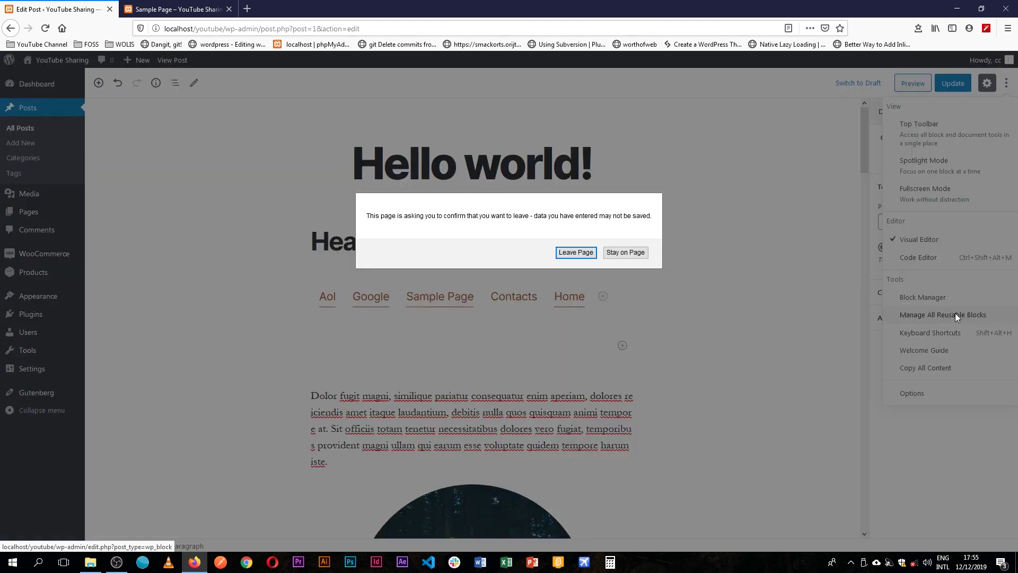
left_click(626, 253)
left_click(952, 88)
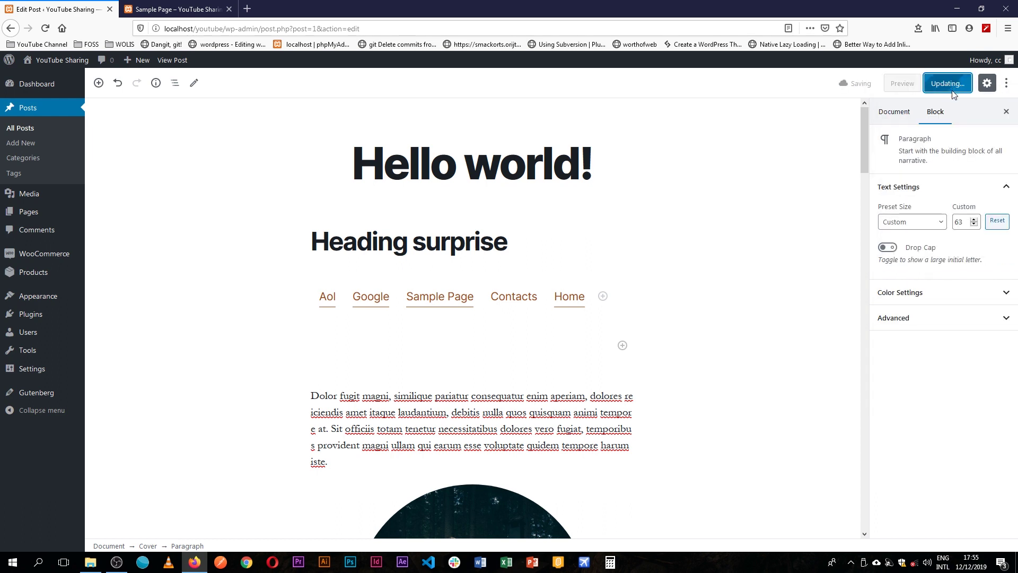
Open the reusable blocks list and export 'my nav' as my-nav.json.
left_click(1007, 86)
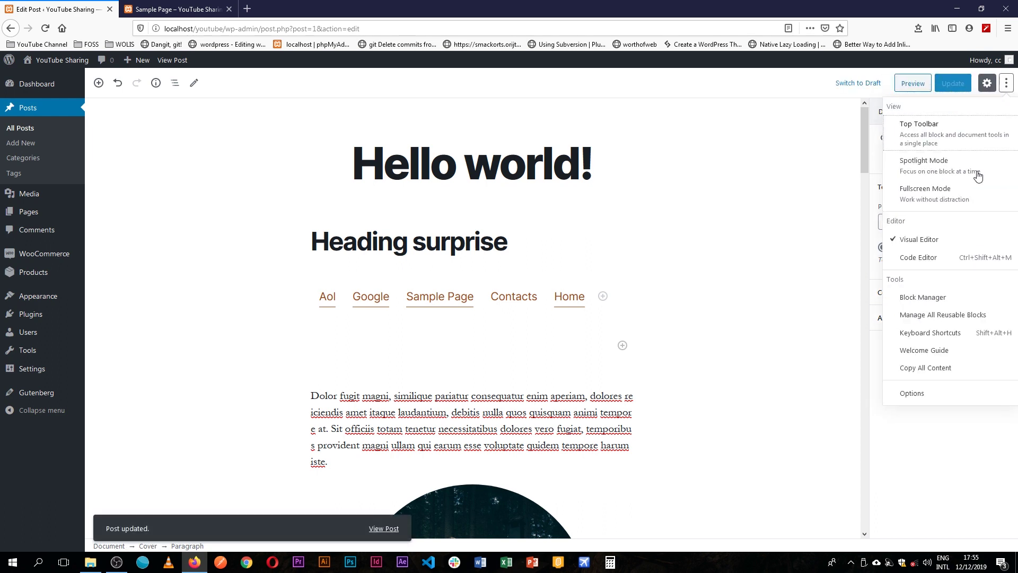
left_click(953, 316)
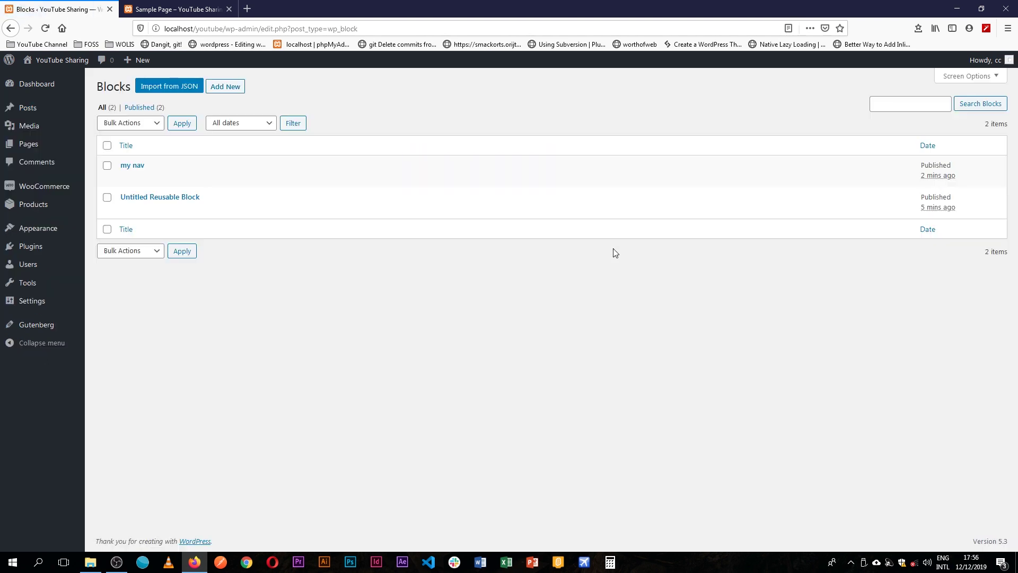
mouse_move(144, 175)
left_click(186, 178)
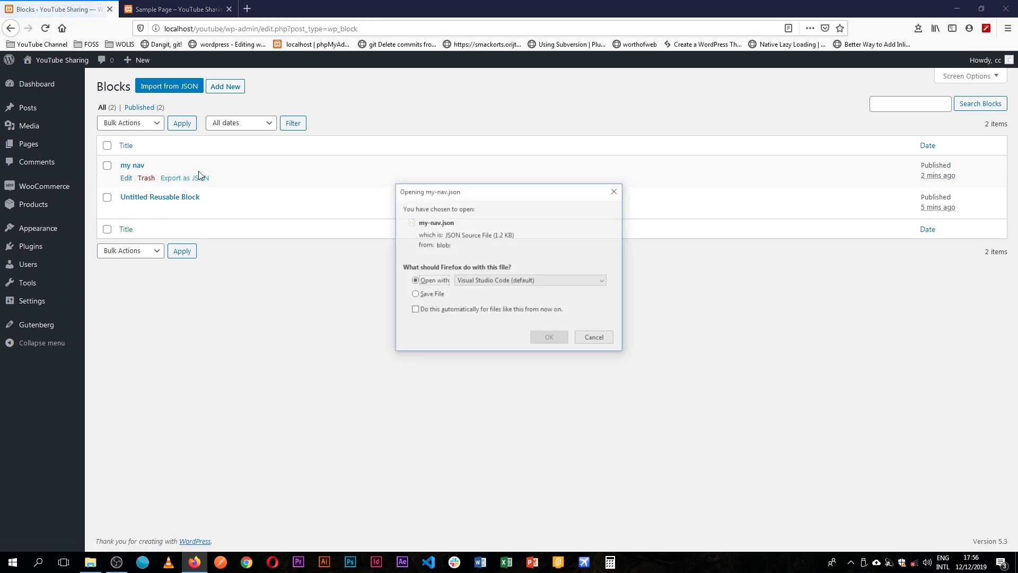
left_click(596, 339)
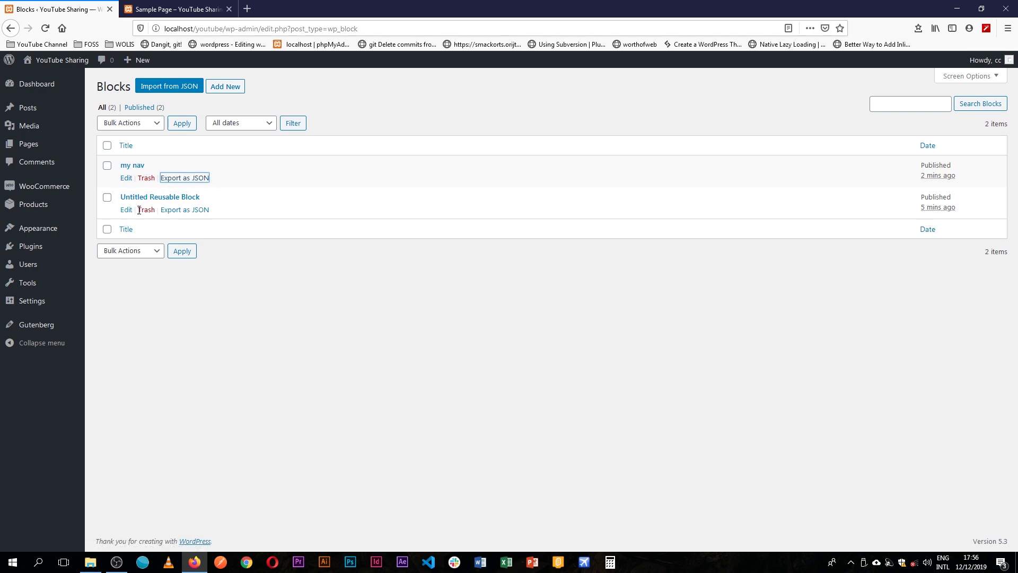
Trash 'Untitled Reusable Block', then open 'my nav' from the Published list for editing.
left_click(147, 210)
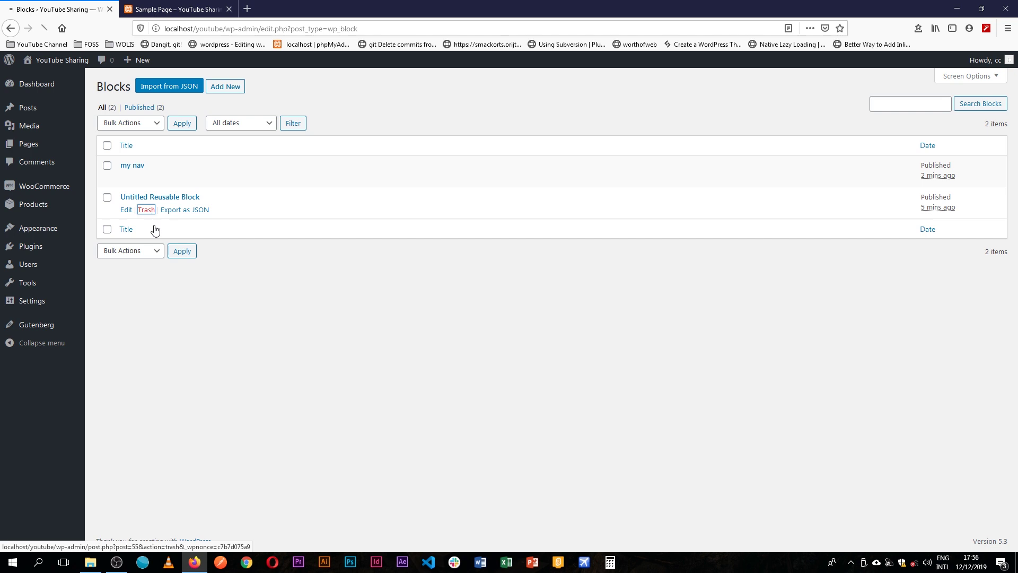
left_click(186, 140)
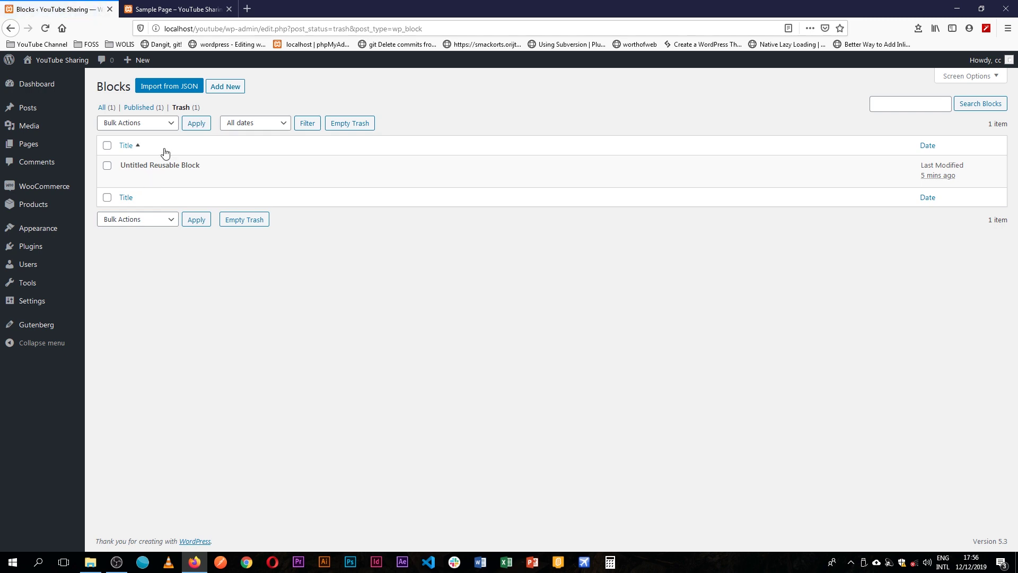
left_click(139, 108)
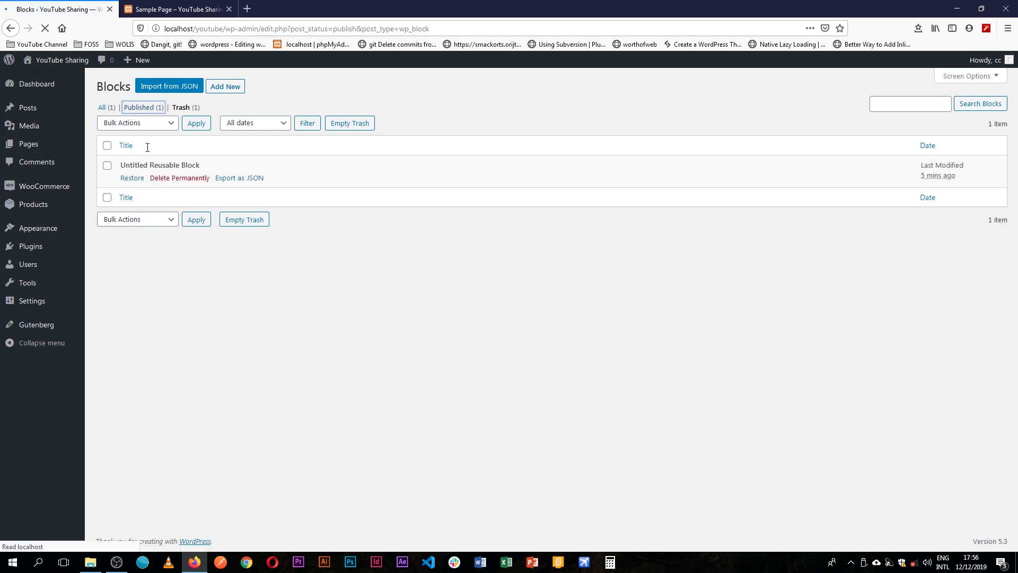
left_click(126, 178)
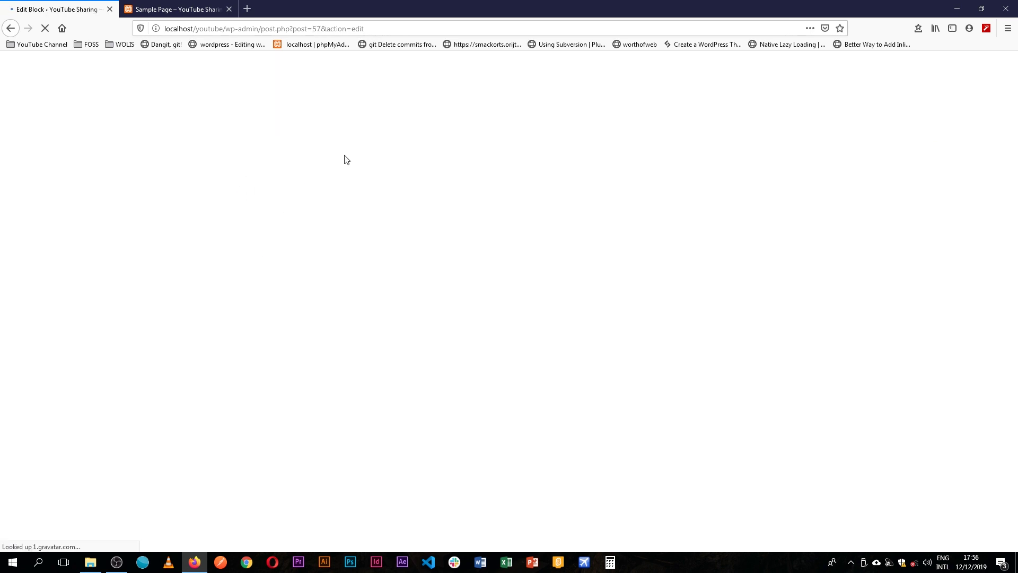
Add a new Blog link to the my nav navigation block.
left_click(385, 237)
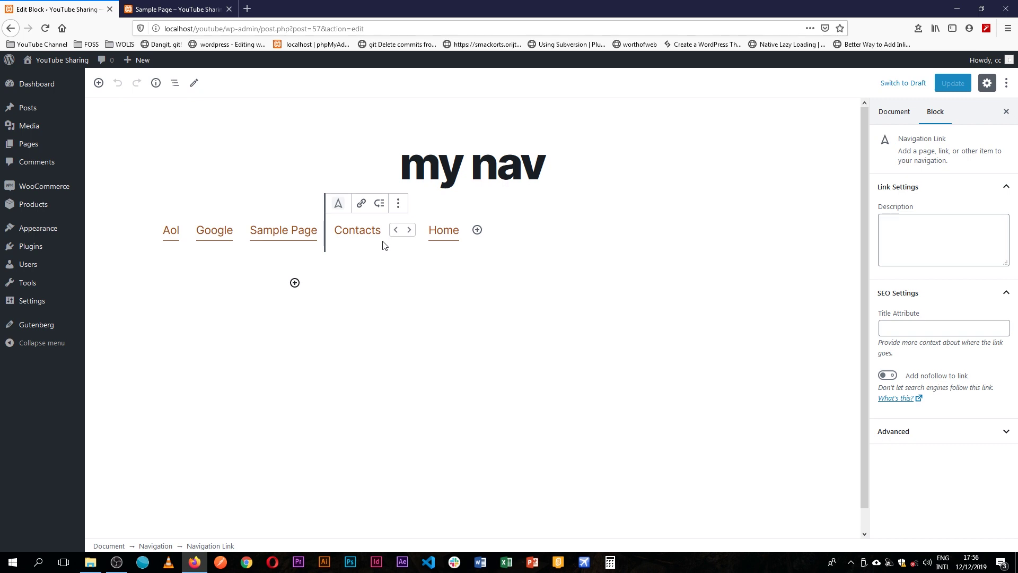
left_click(457, 230)
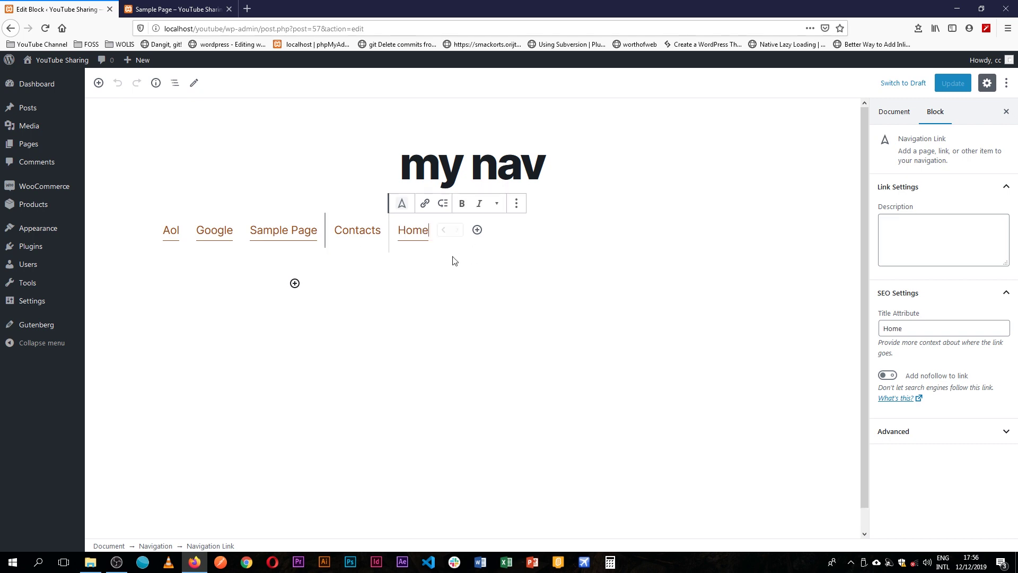
left_click(267, 228)
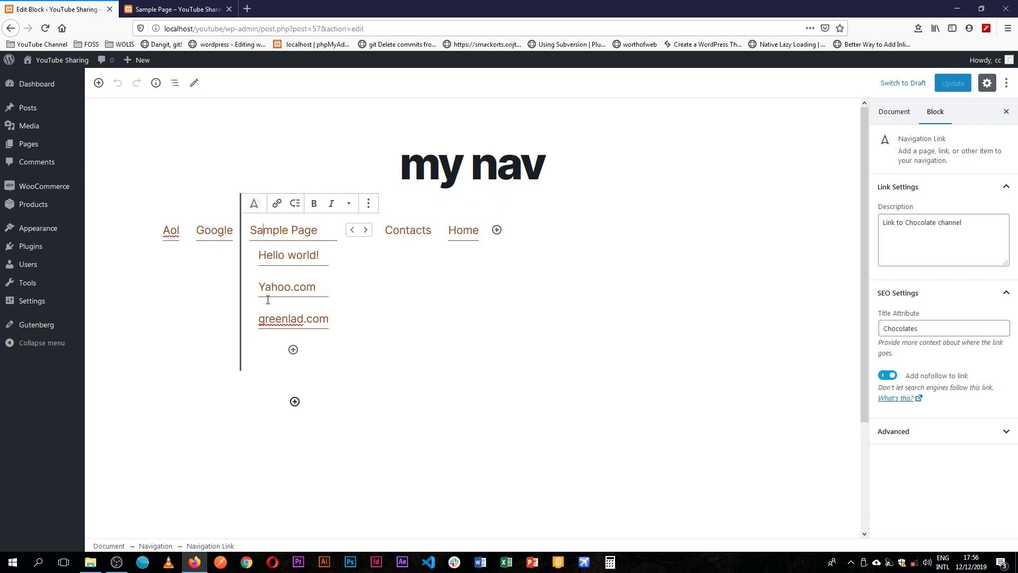
left_click(327, 400)
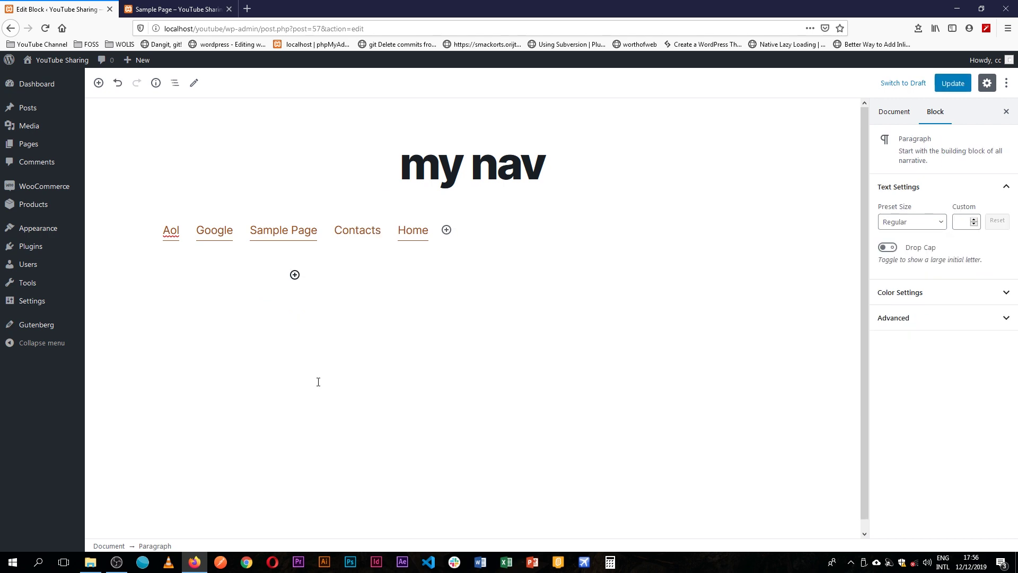
left_click(350, 237)
left_click(323, 280)
left_click(340, 263)
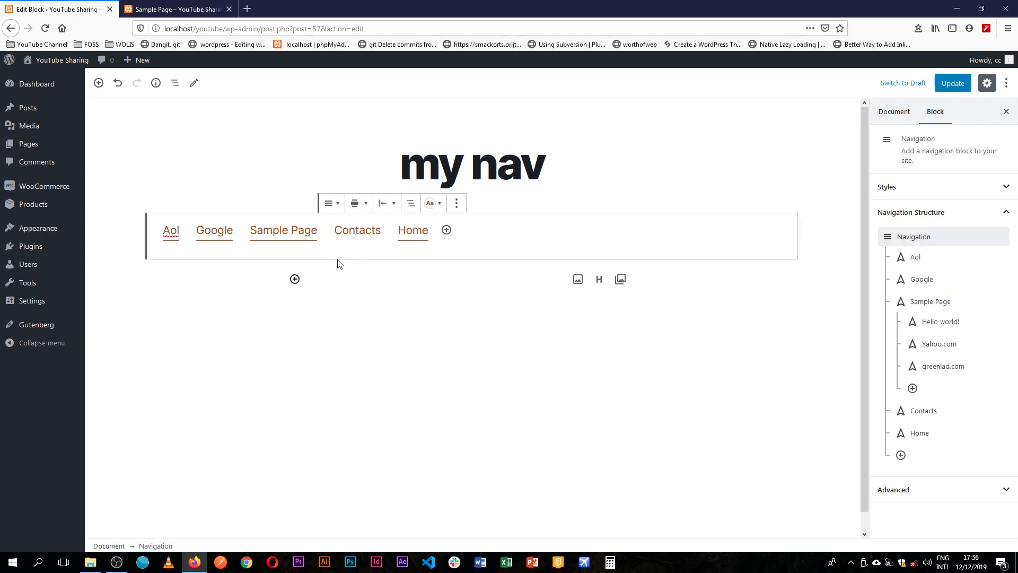
left_click(447, 230)
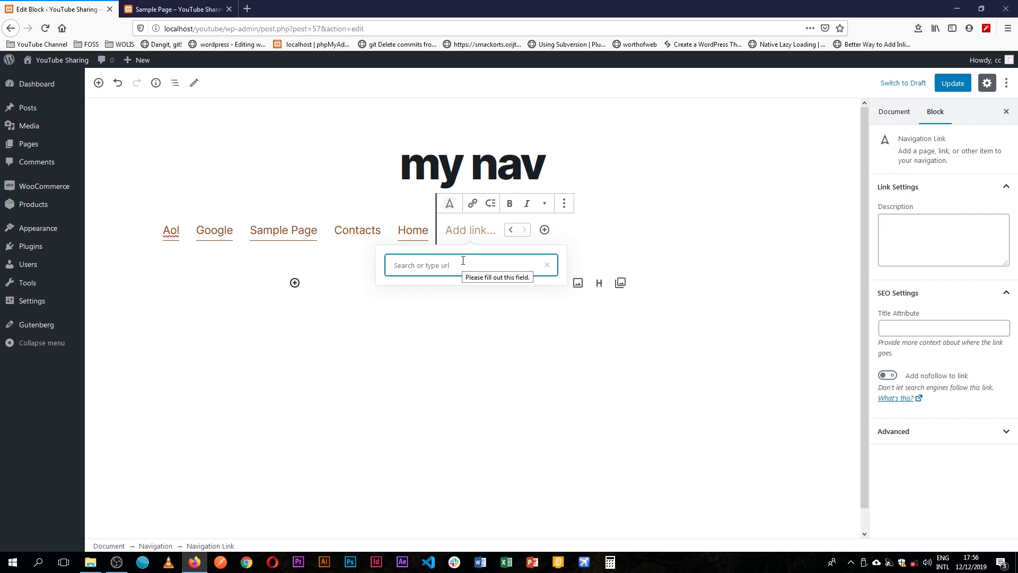
type("Blog")
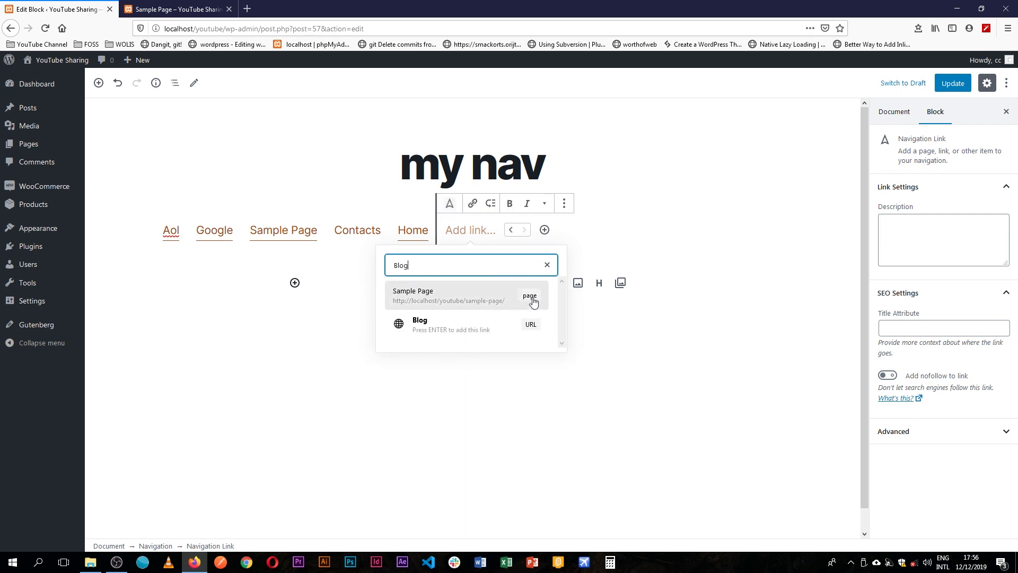
left_click(530, 325)
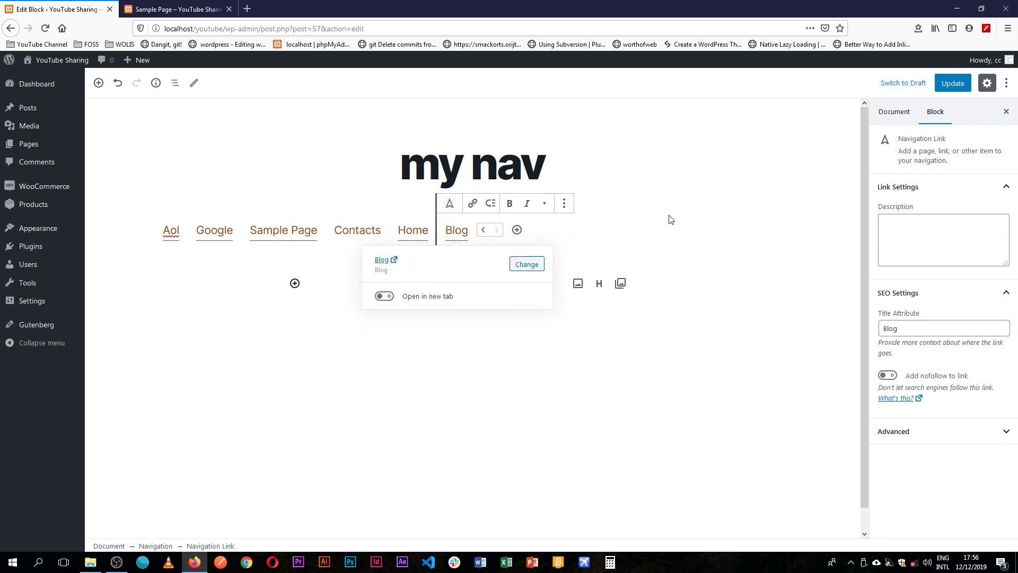
Move Blog before Contacts and move Home to the front of the navigation.
left_click(483, 230)
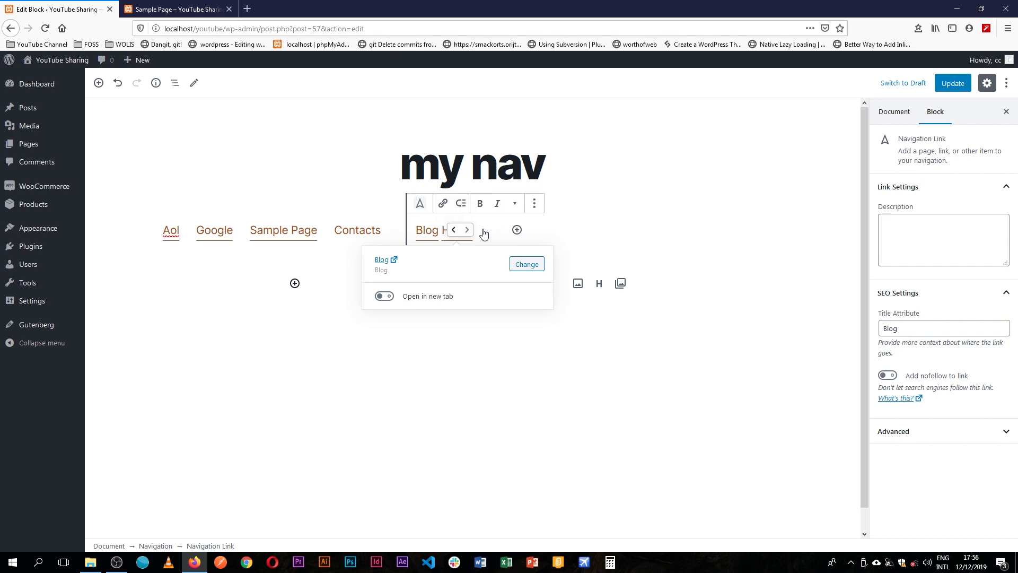
left_click(435, 230)
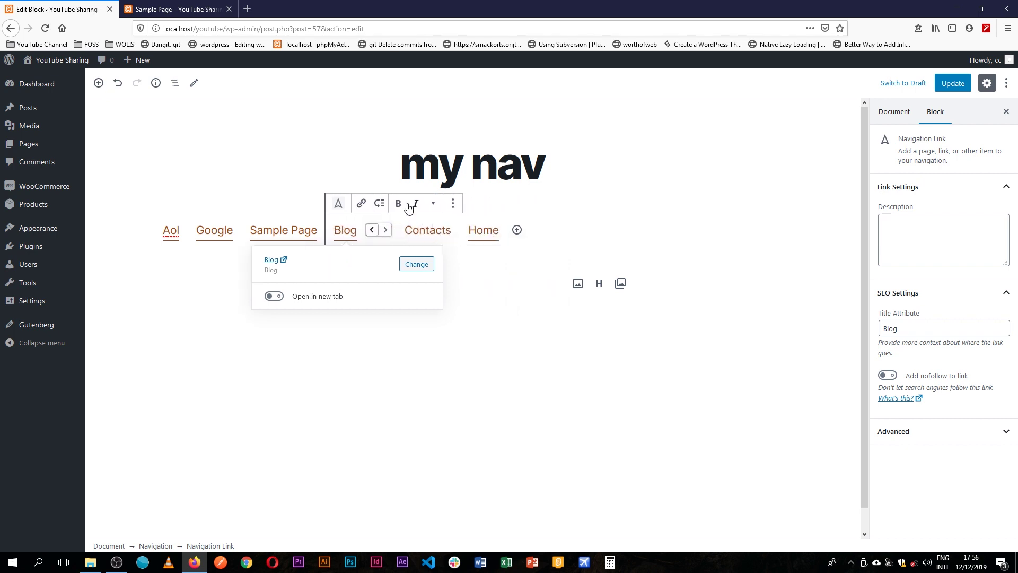
left_click(469, 229)
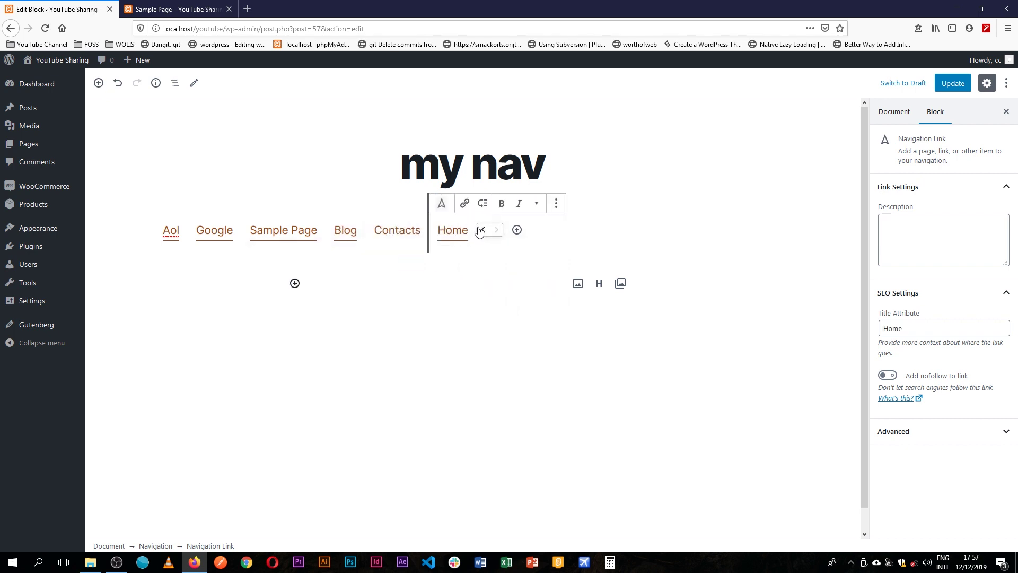
left_click(481, 232)
left_click(418, 233)
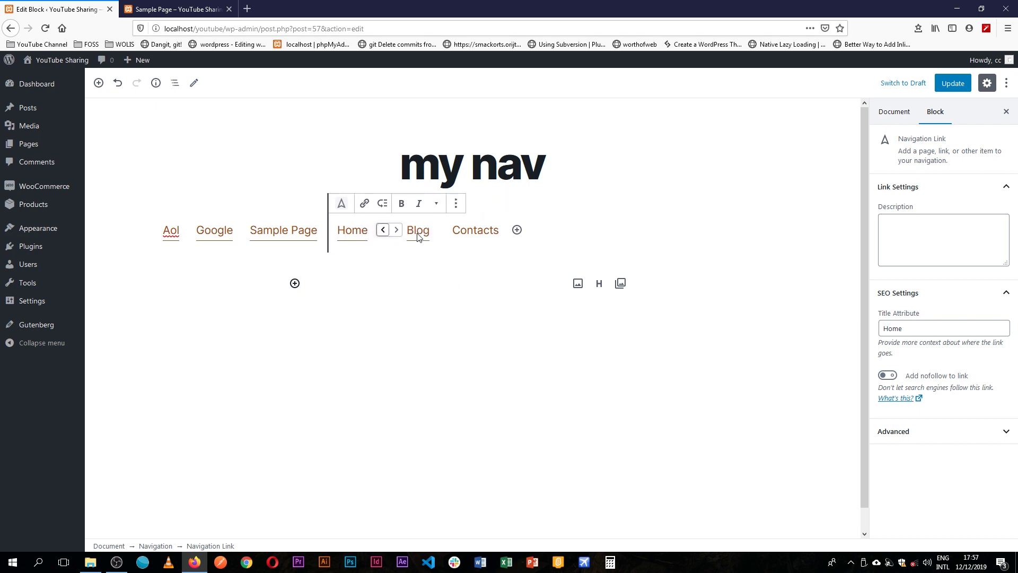
left_click(385, 230)
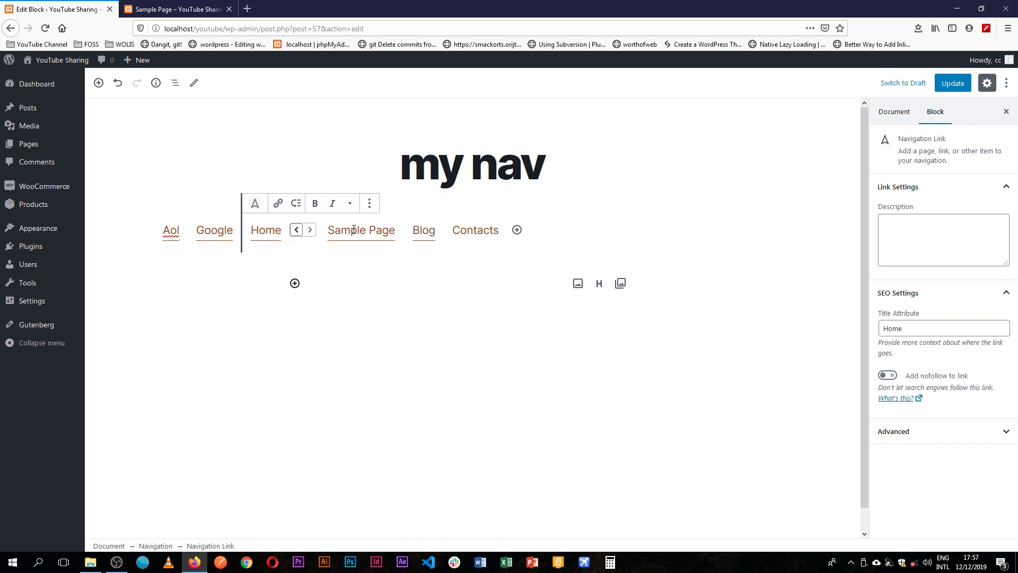
left_click(295, 229)
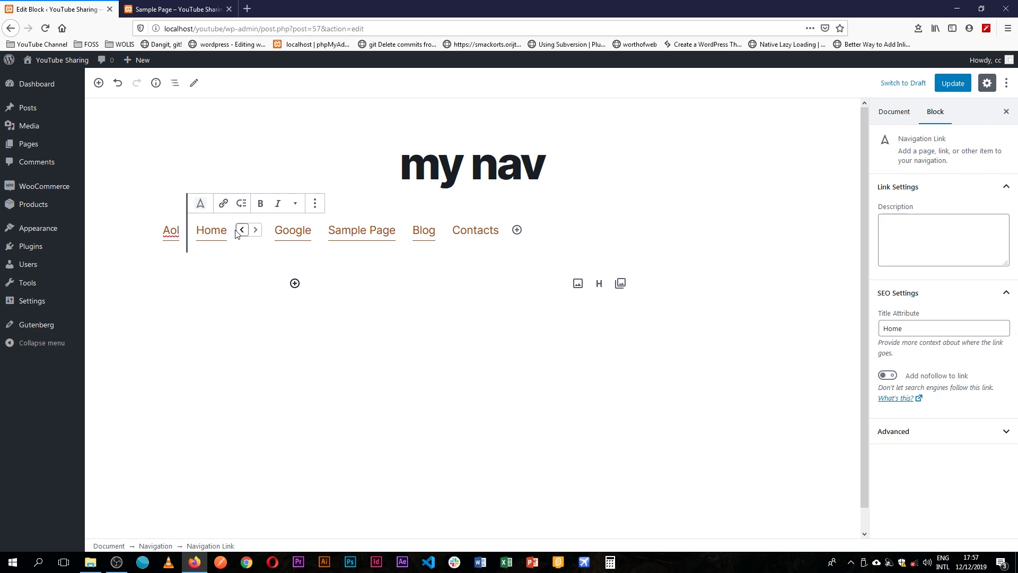
left_click(241, 230)
Reorder Google and Aol to read Home, Sample Page, Aol, Google, Blog, Contacts, then save.
left_click(262, 231)
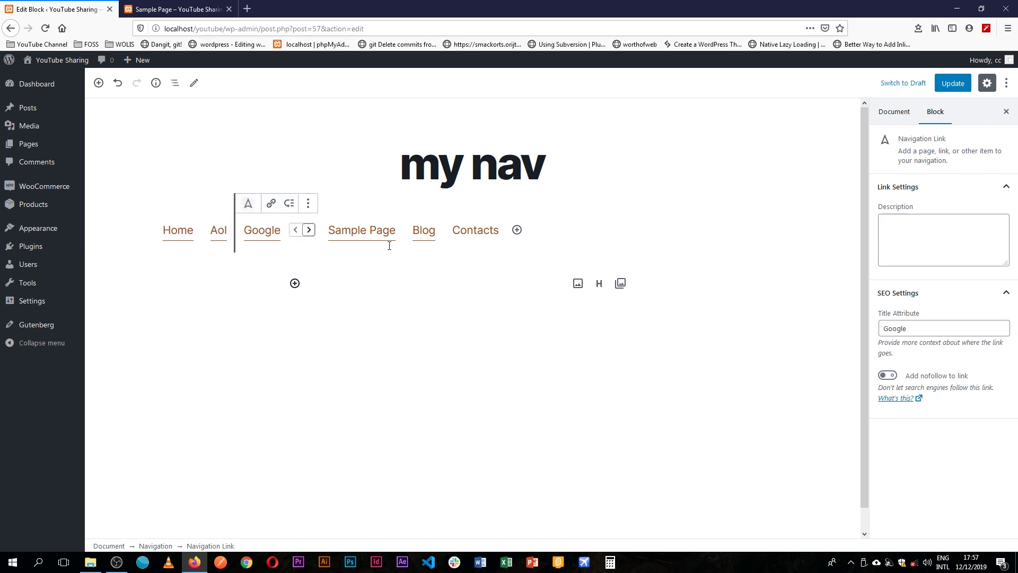
left_click(308, 229)
left_click(217, 232)
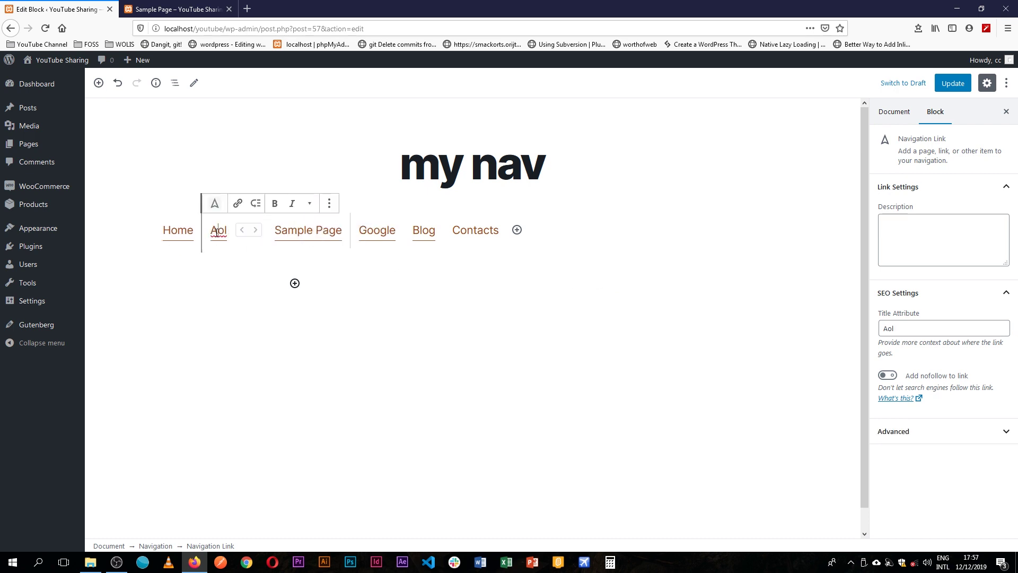
left_click(256, 230)
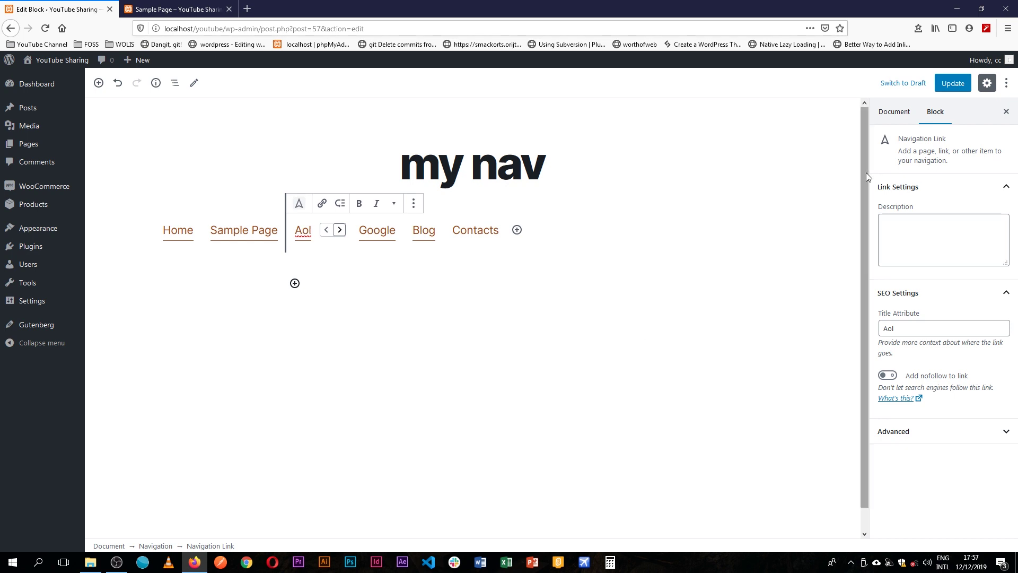
left_click(952, 86)
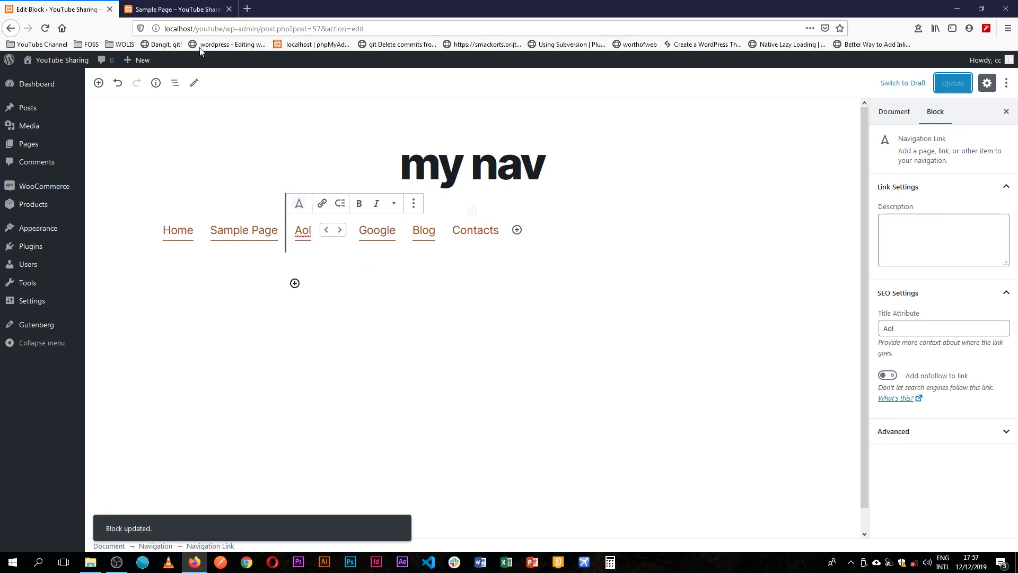
left_click(189, 9)
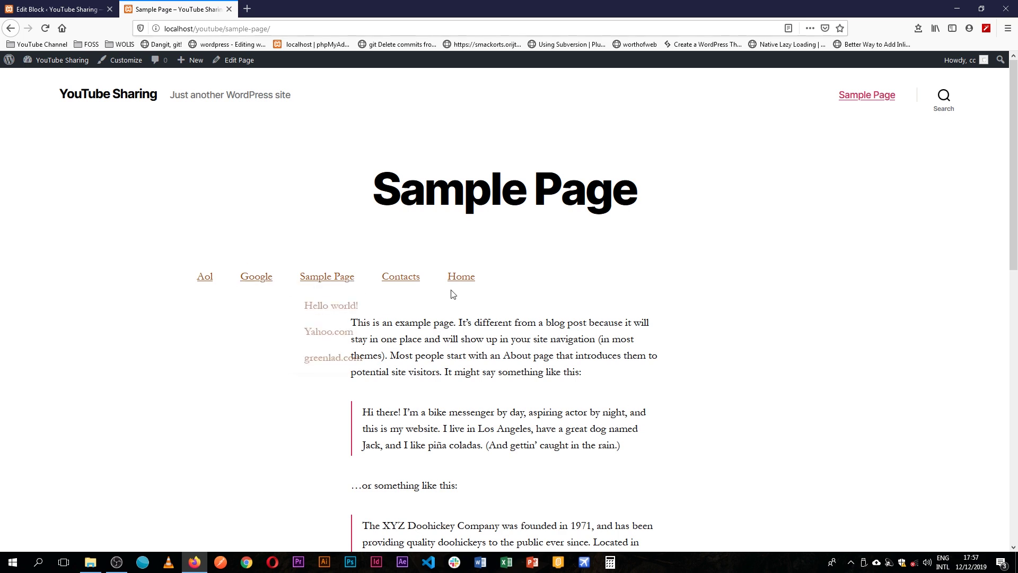
Reload the live Sample Page to check the new menu order, then open it for editing.
key("F5")
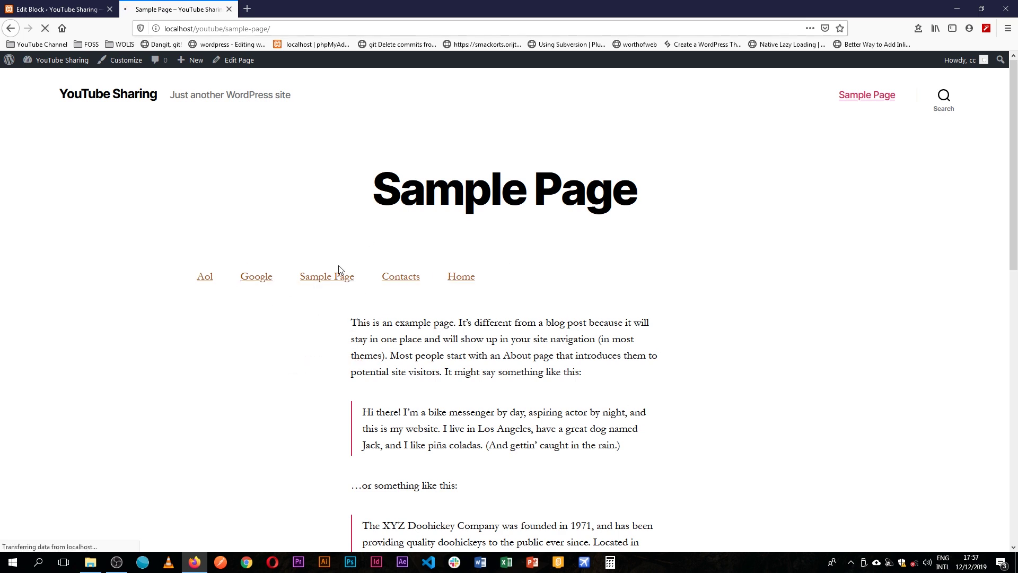
mouse_move(281, 276)
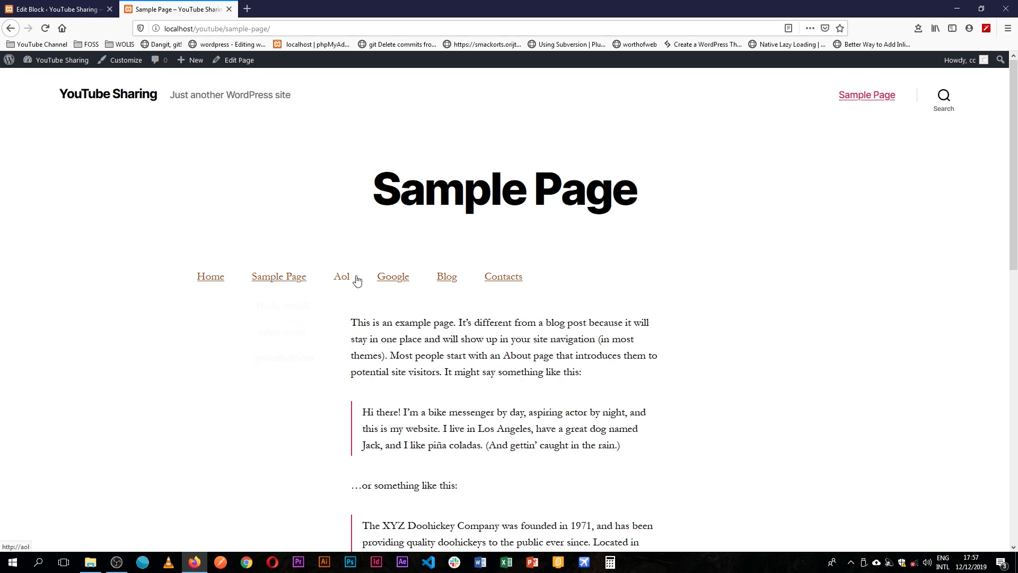
mouse_move(313, 276)
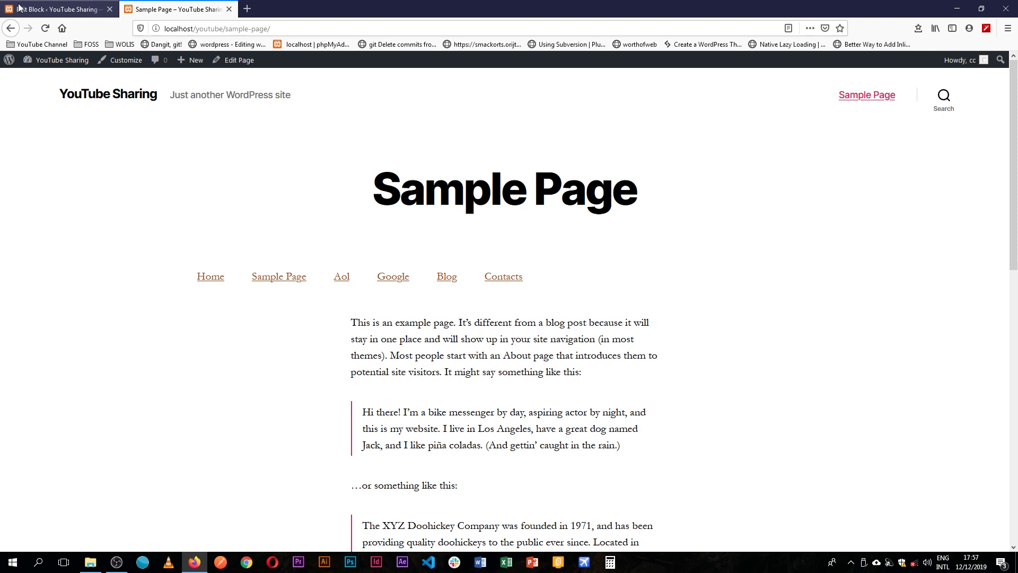
left_click(70, 10)
left_click(173, 8)
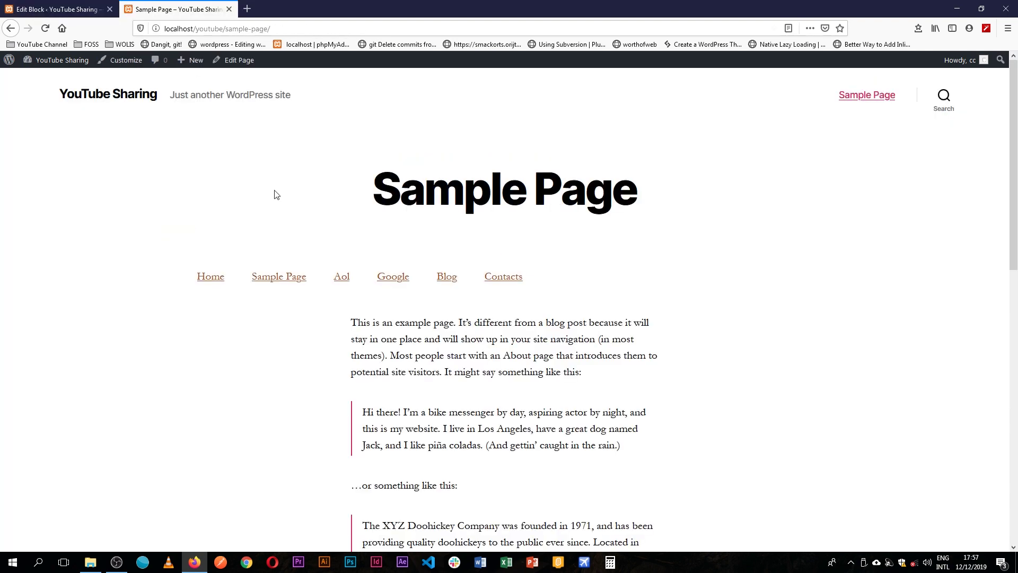
left_click(241, 62)
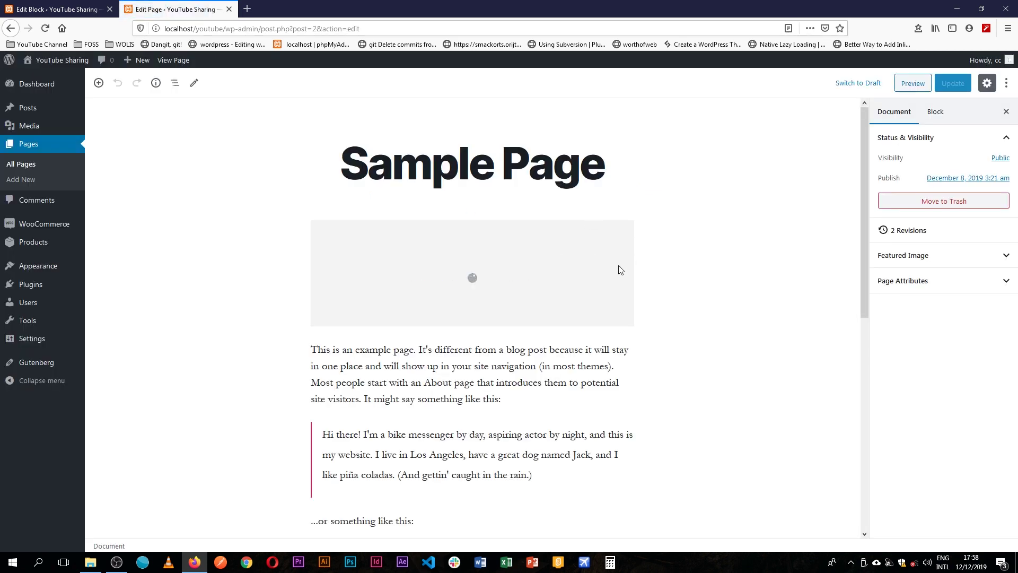
Delete the my nav block, wrapped in a Group, from the Sample Page and update the page.
left_click(626, 243)
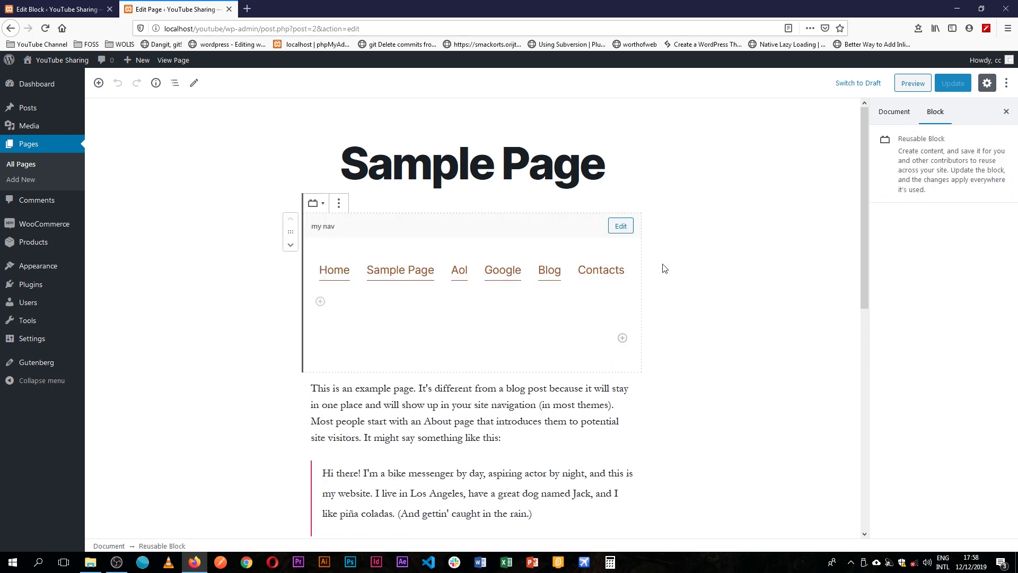
left_click(339, 204)
left_click(387, 354)
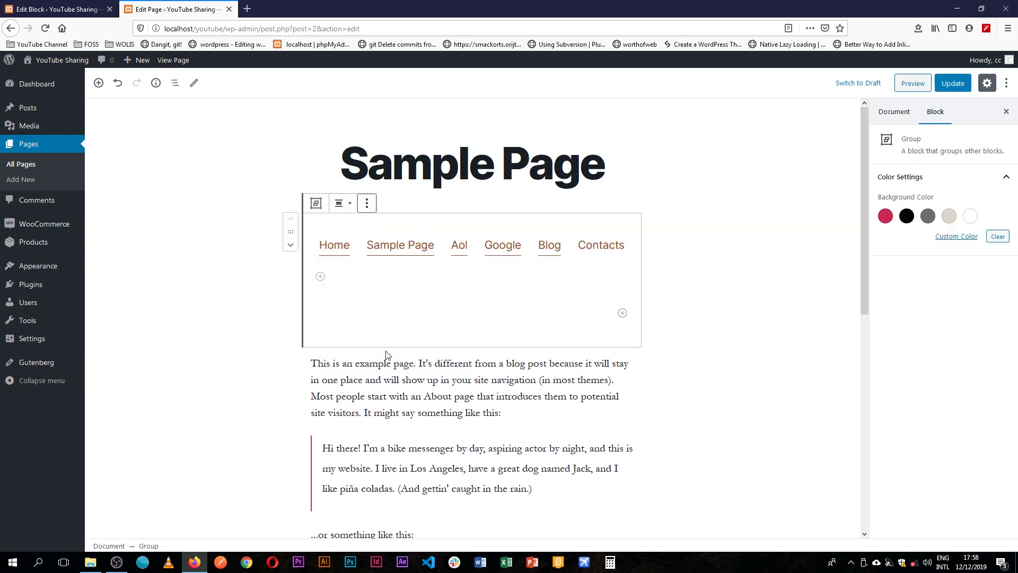
left_click(367, 204)
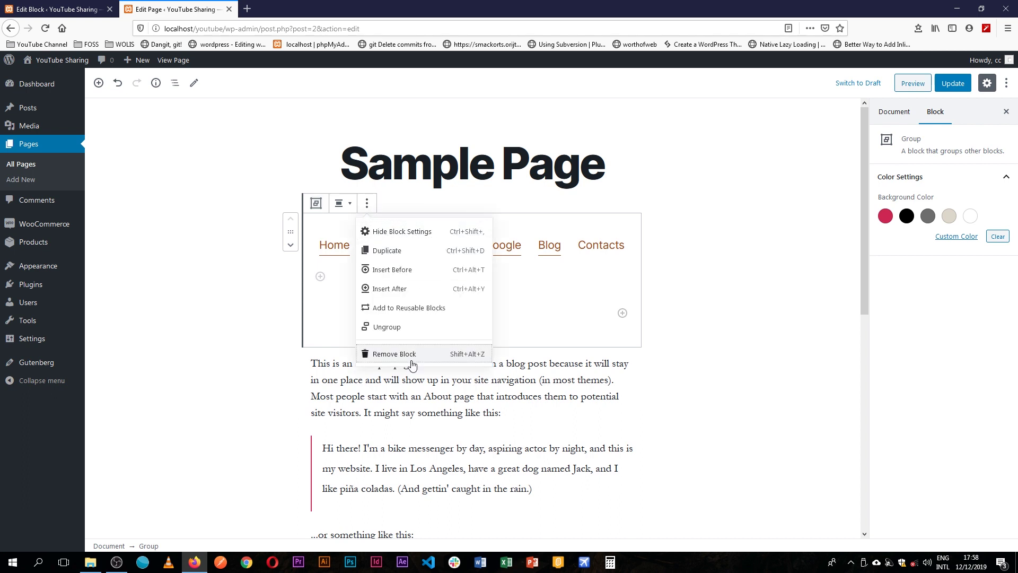
left_click(408, 363)
left_click(955, 85)
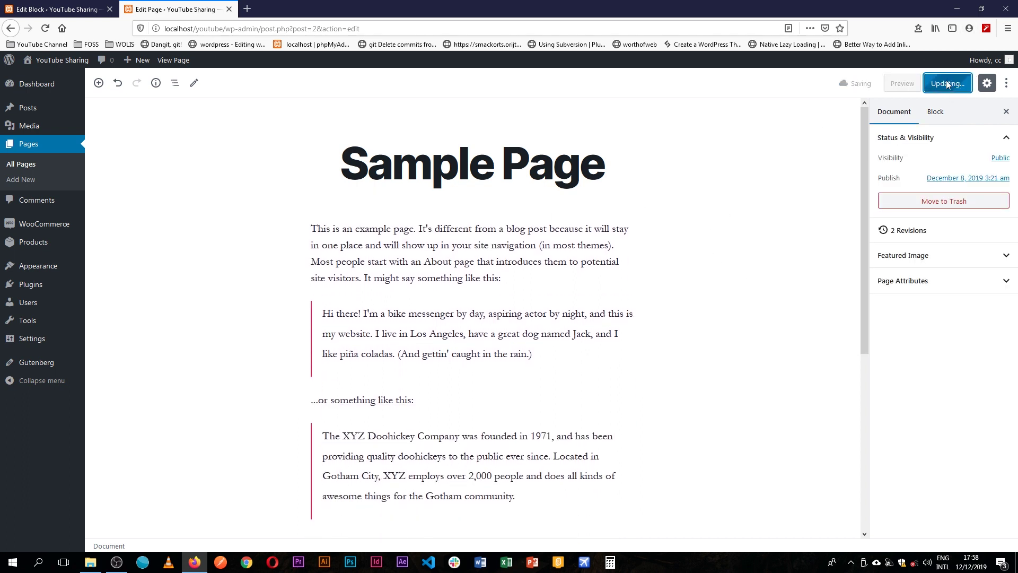
left_click(173, 60)
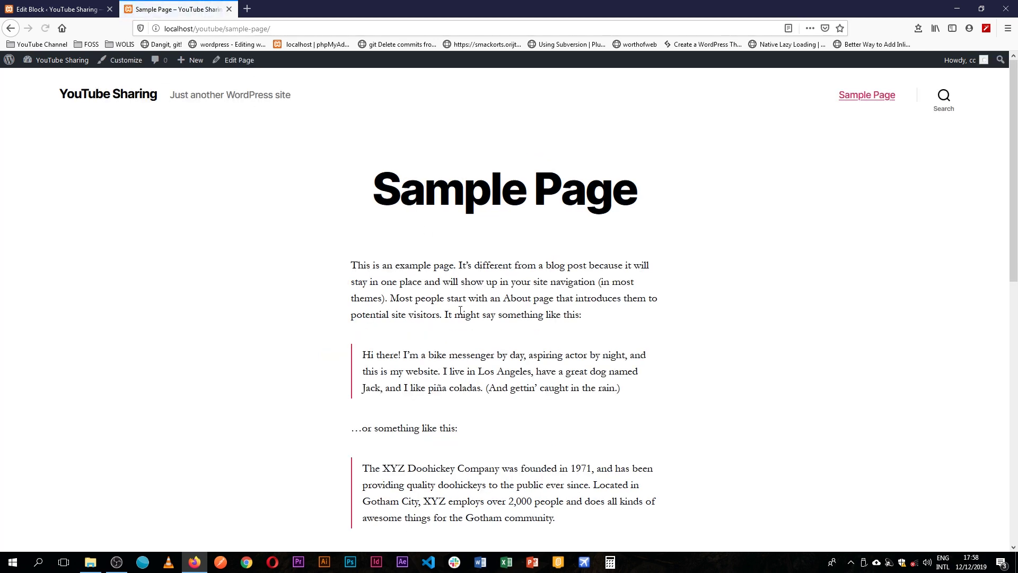
Check the Hello world! post still shows the my nav links, then return to Edit Block.
left_click(106, 95)
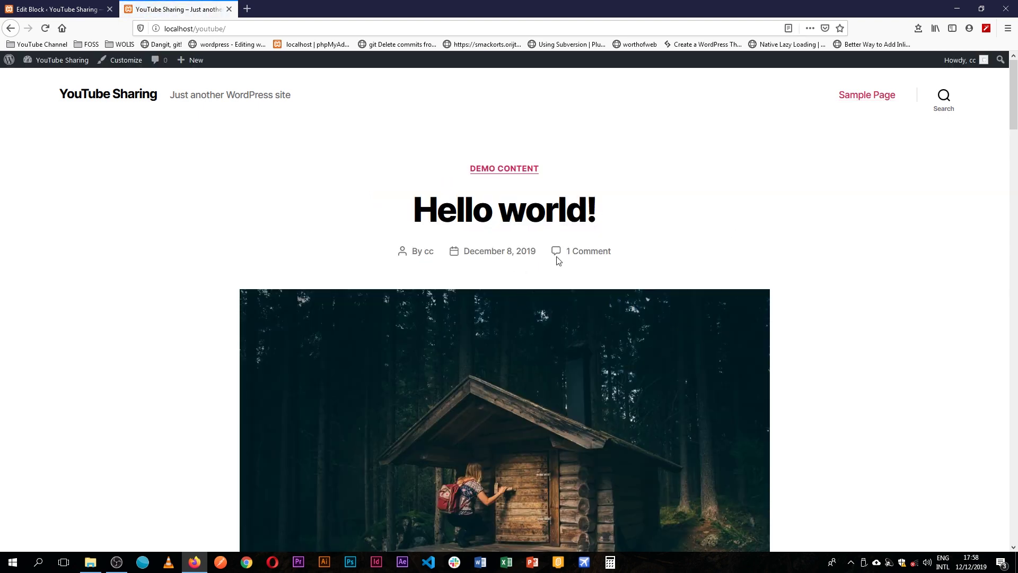
left_click(533, 218)
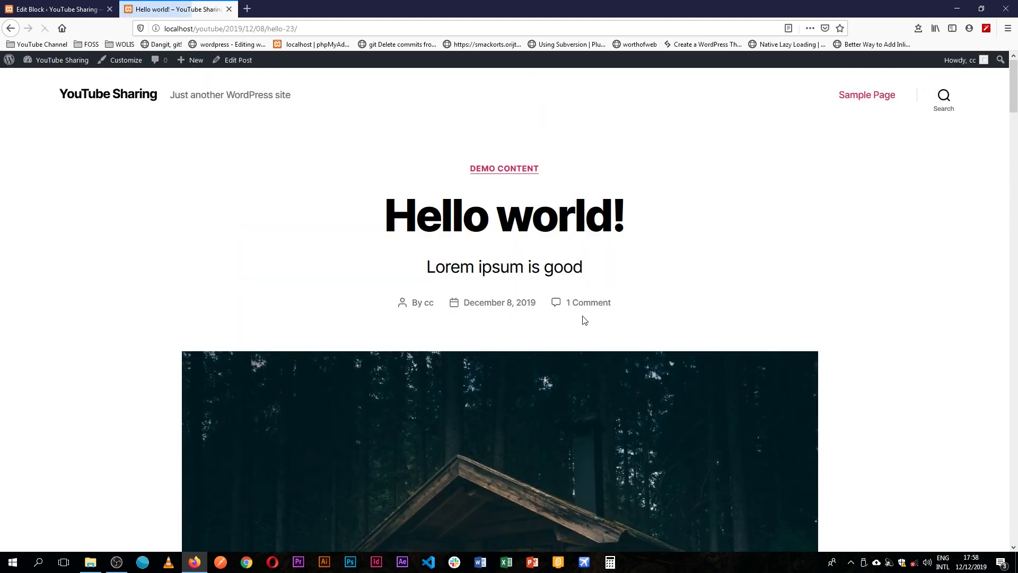
scroll(582, 329, "down", 10)
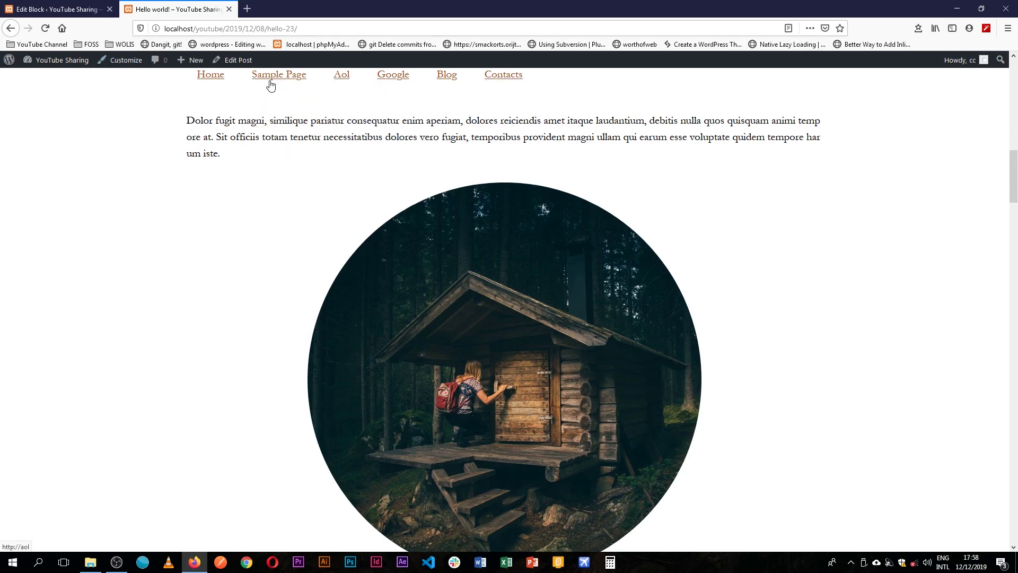
key("ctrl+Tab")
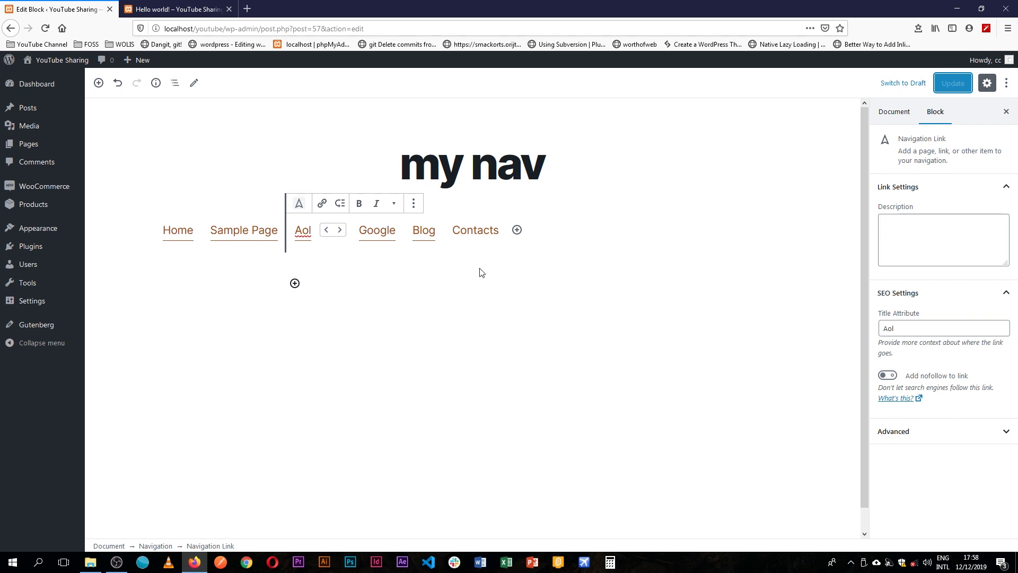
Insert a Media & Text block below the navigation using the art gallery photo.
left_click(294, 284)
scroll(465, 416, "down", 3)
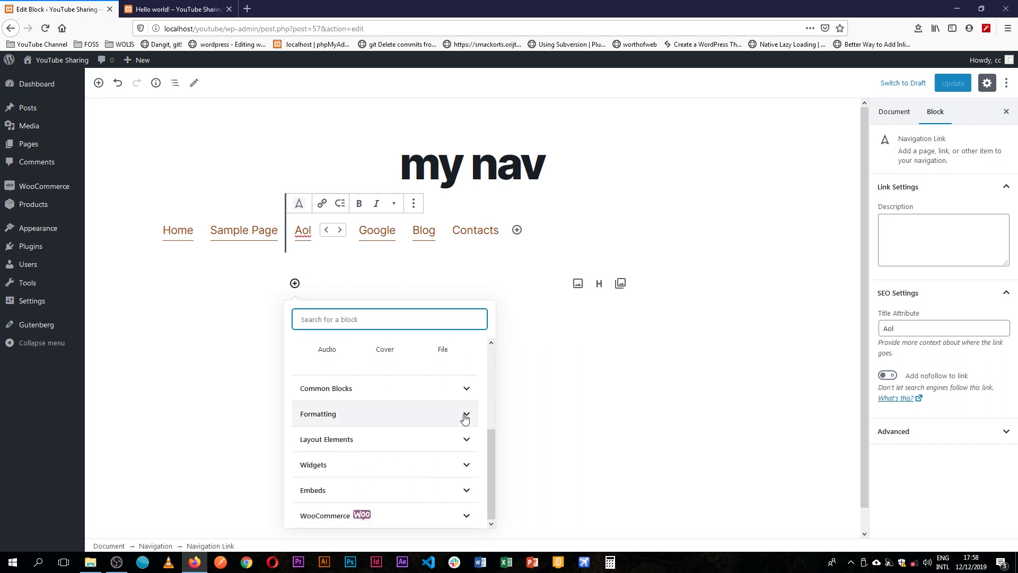
left_click(466, 439)
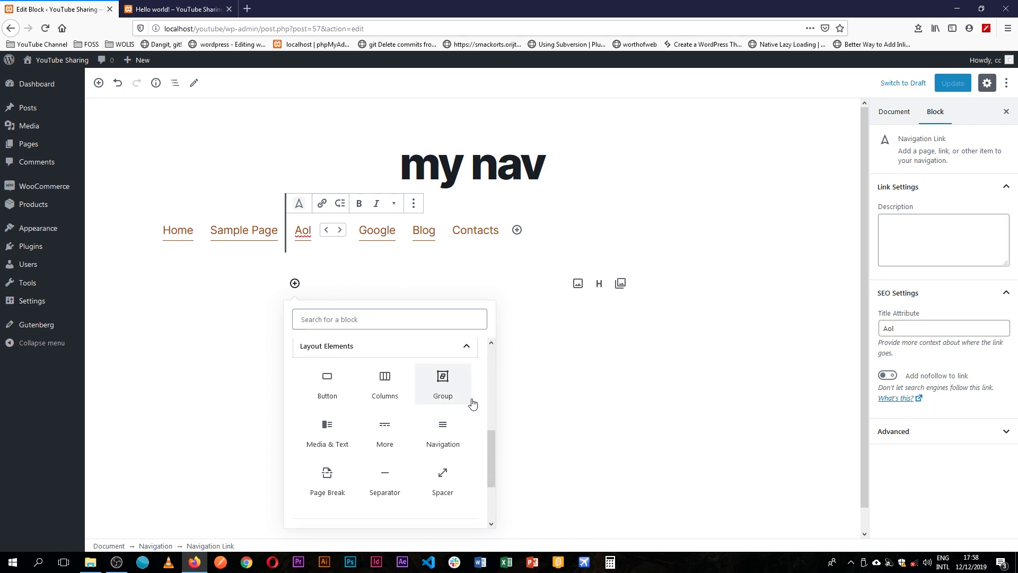
scroll(469, 403, "down", 3)
left_click(334, 347)
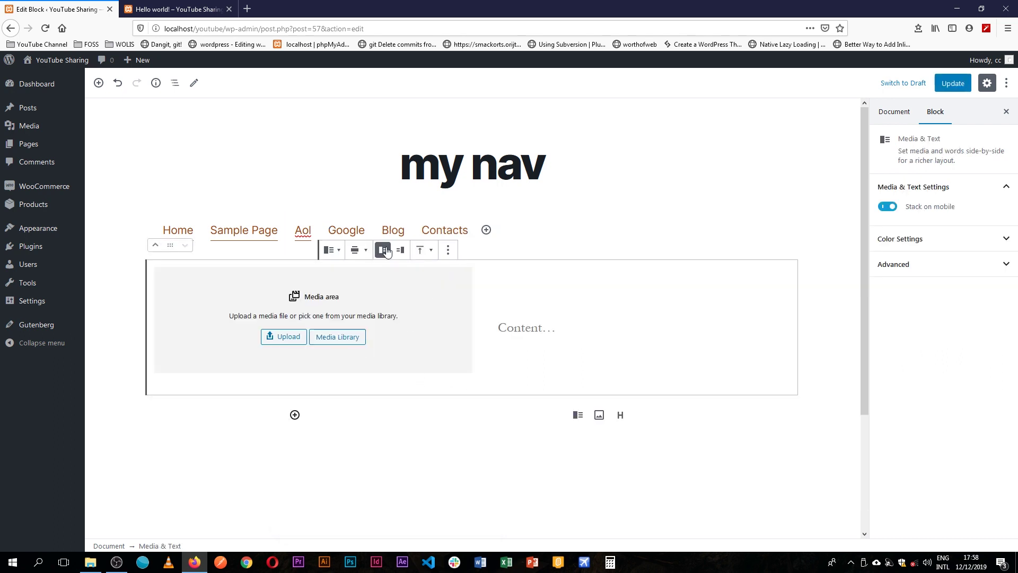
left_click(345, 336)
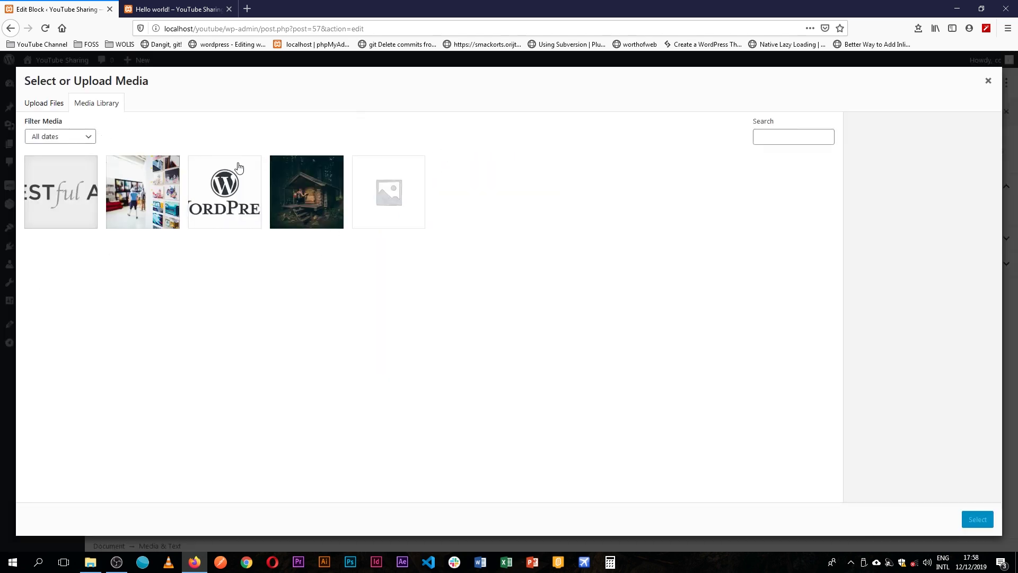
left_click(136, 212)
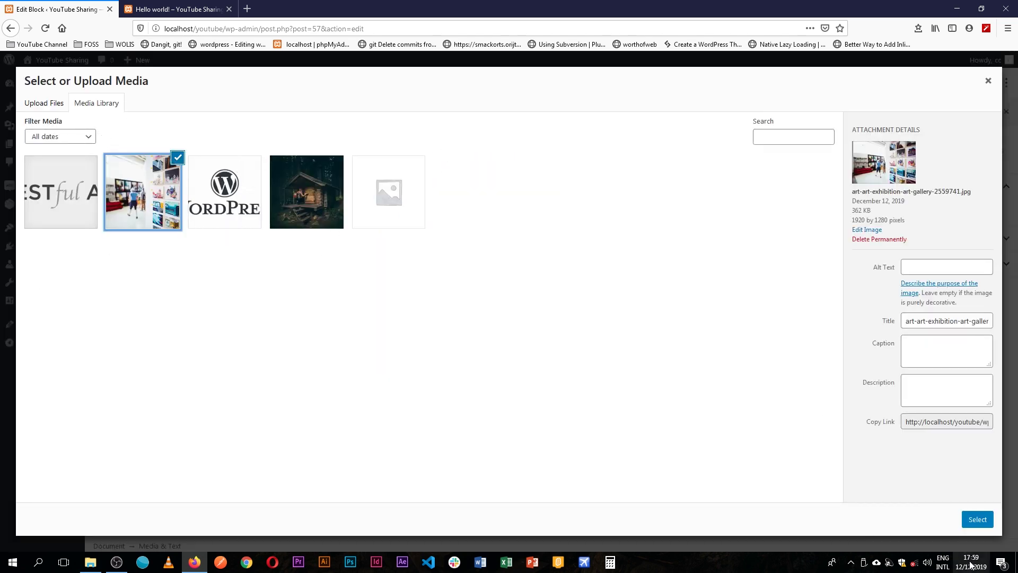
left_click(977, 517)
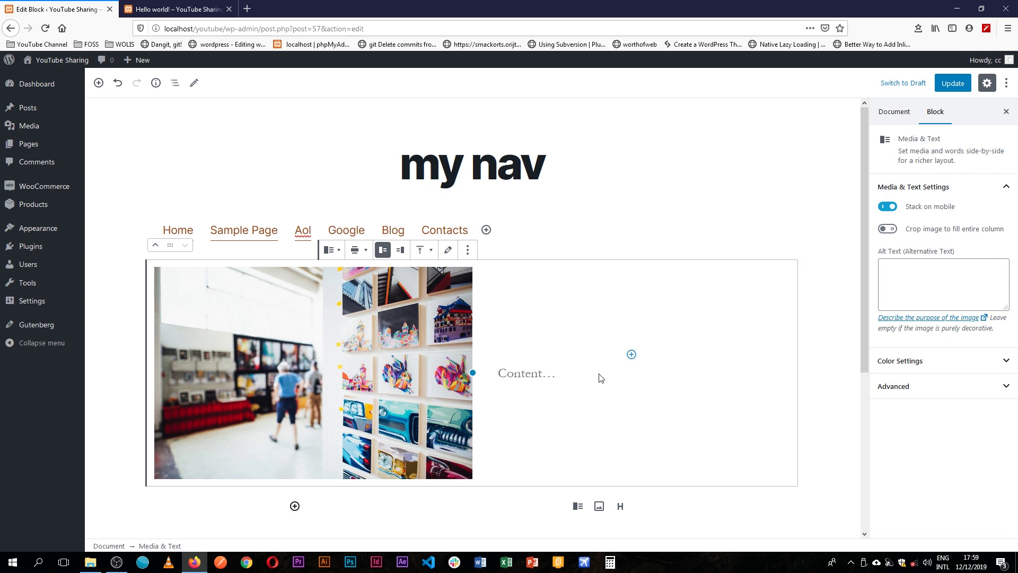
Write 'I am a professional photographer.' beside the photo.
left_click(546, 374)
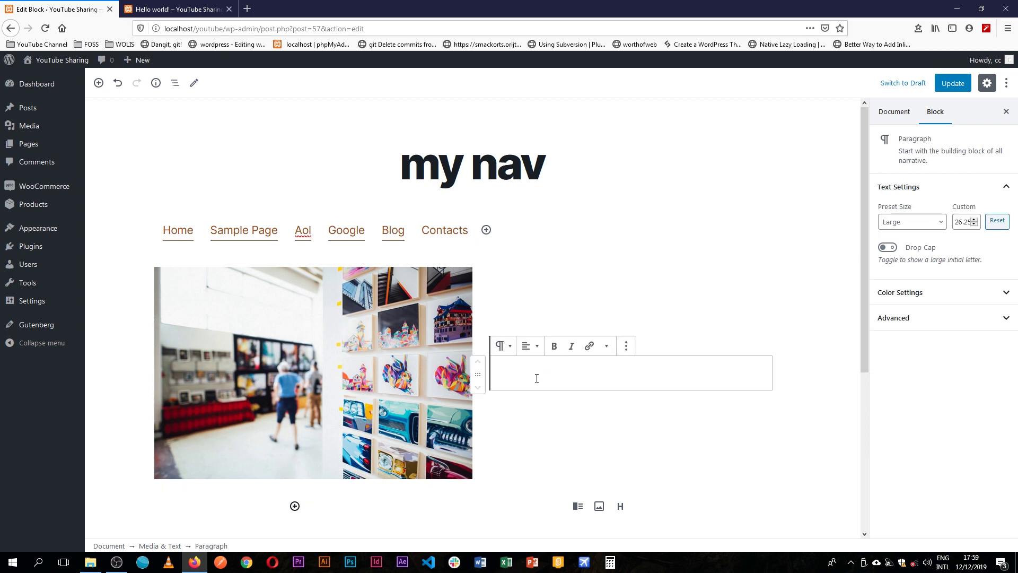
type("I am a")
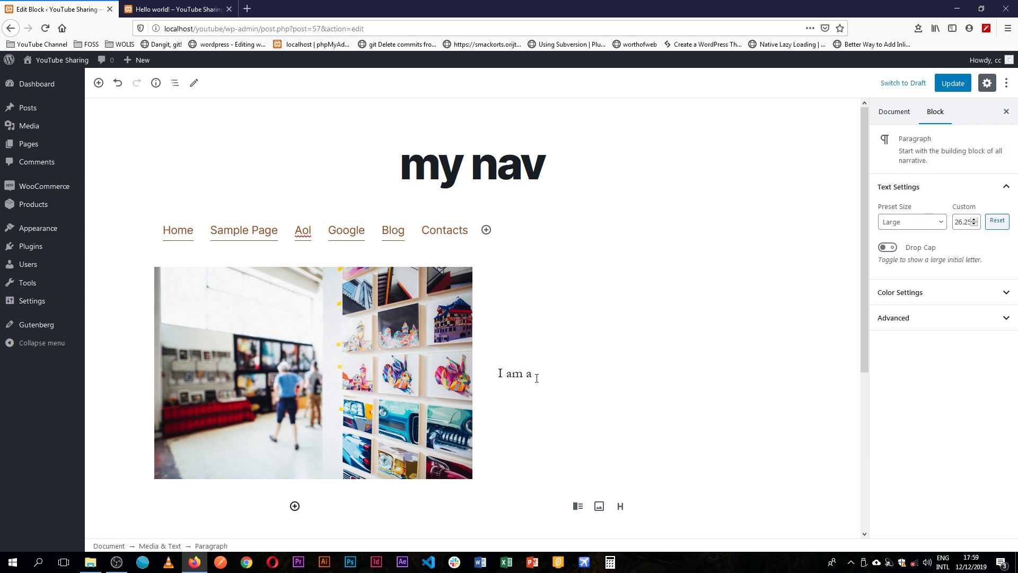
type(" professionla photoghr")
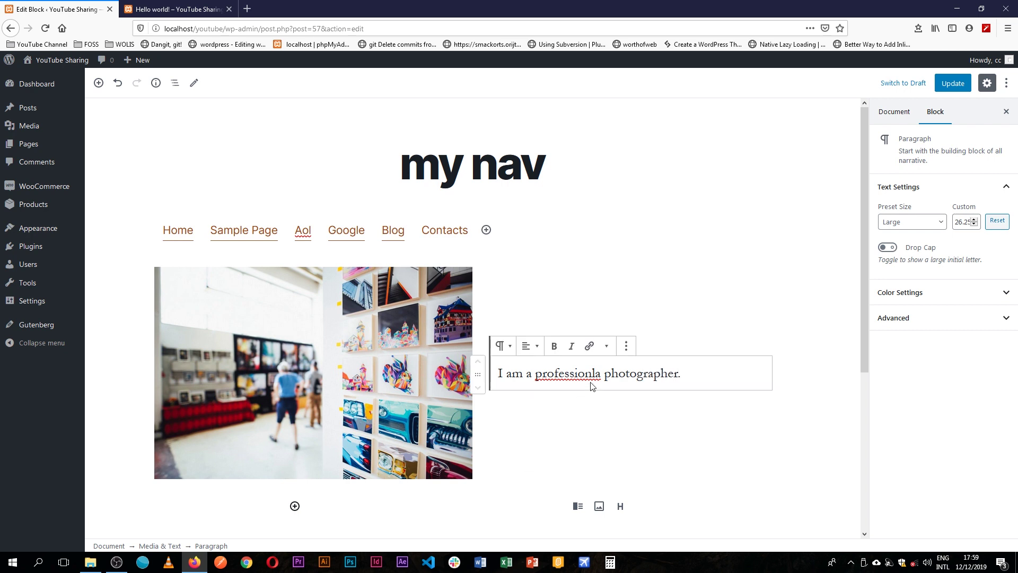
key("BackSpace")
type("l")
left_click(804, 306)
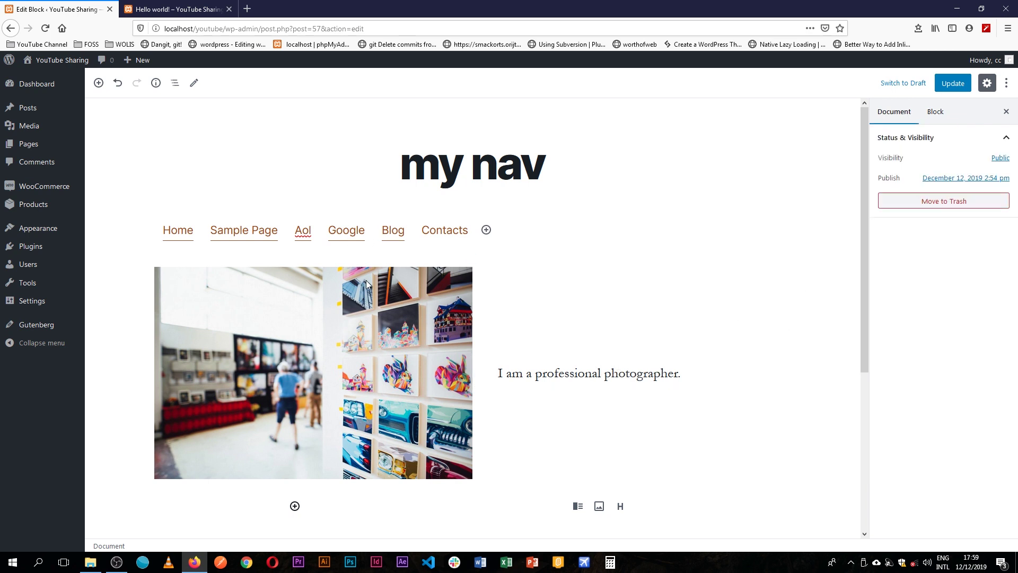
left_click(368, 284)
Convert the photo-and-text block into a reusable block named 'Bio'.
left_click(467, 249)
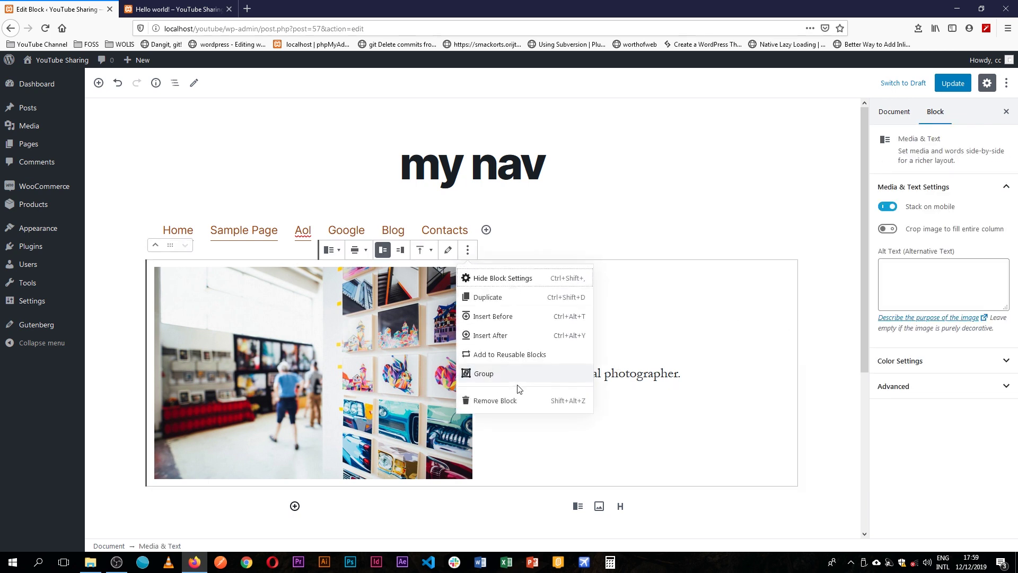
left_click(513, 353)
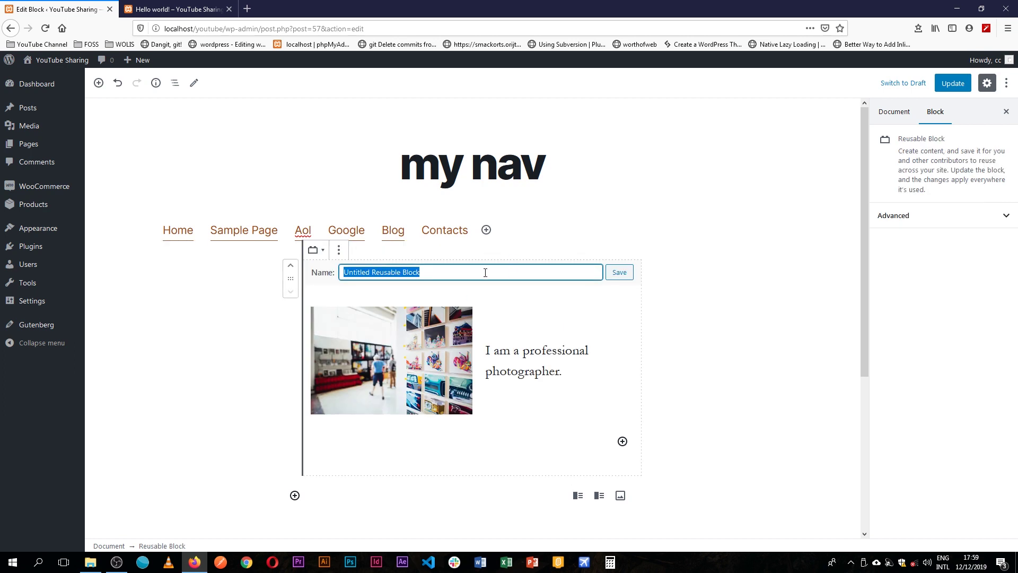
type("Bio")
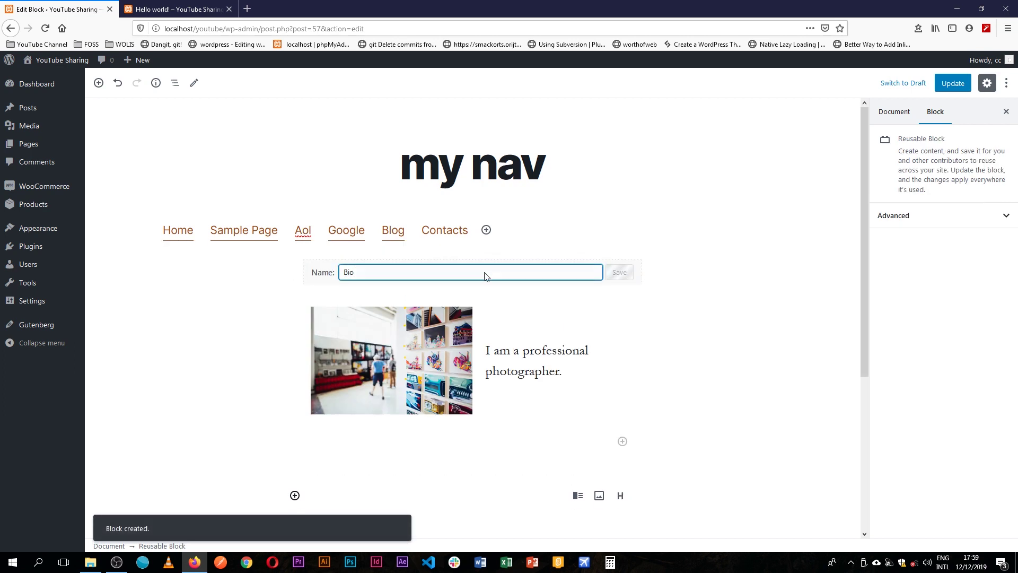
left_click(619, 272)
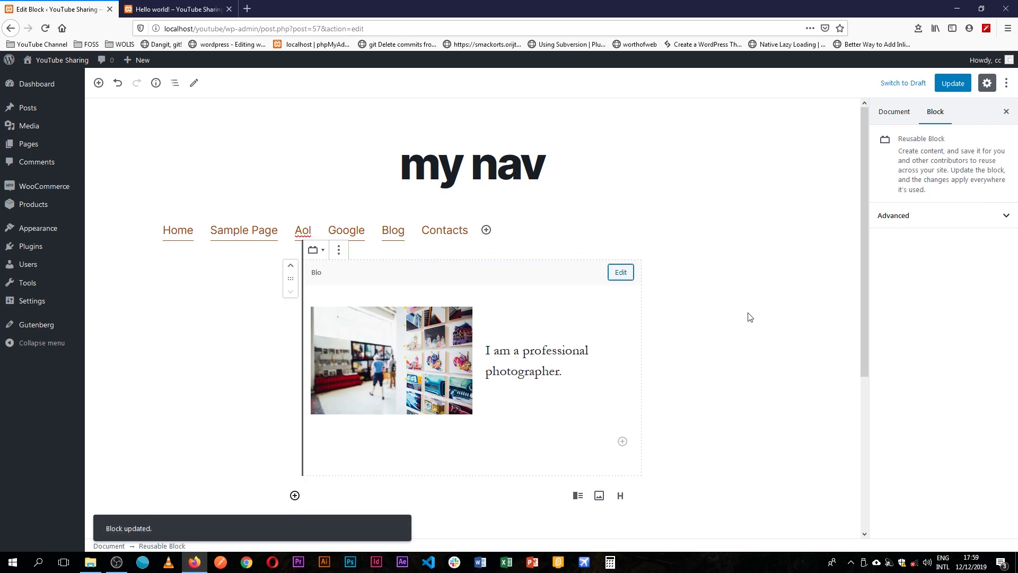
Update the my nav block and switch to the live Hello world! post.
left_click(700, 338)
left_click(549, 345)
left_click(836, 234)
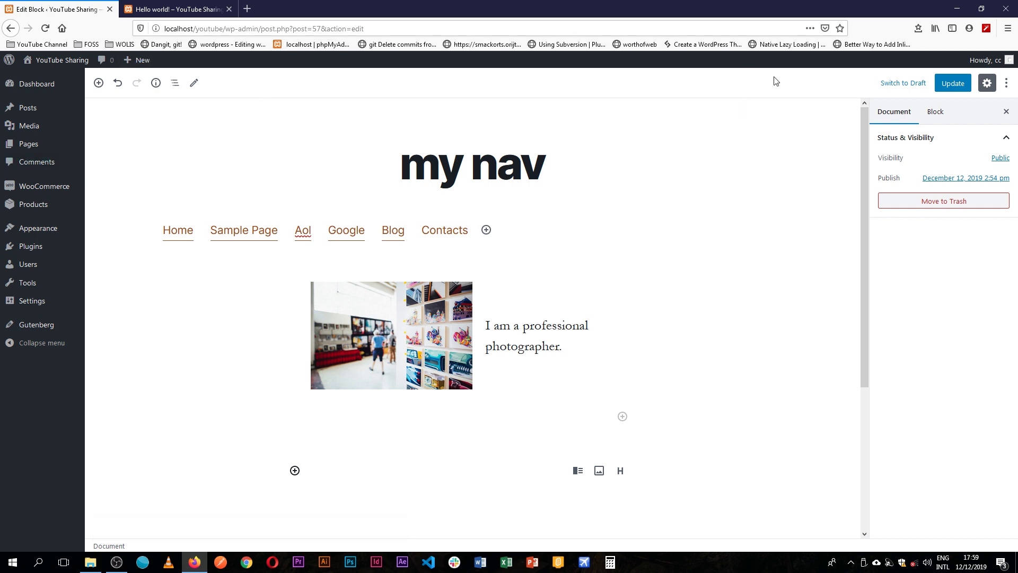
left_click(953, 83)
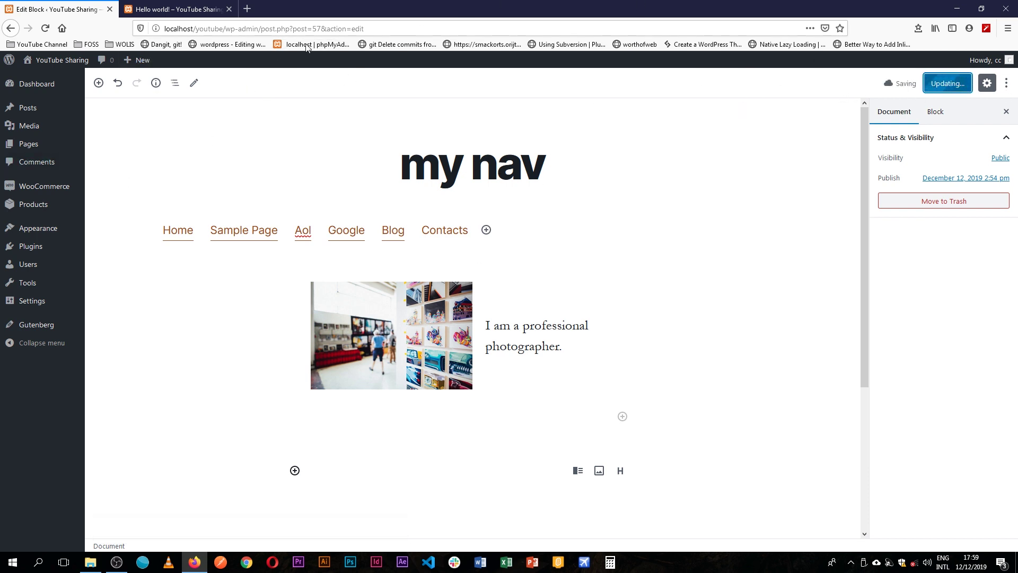
left_click(179, 9)
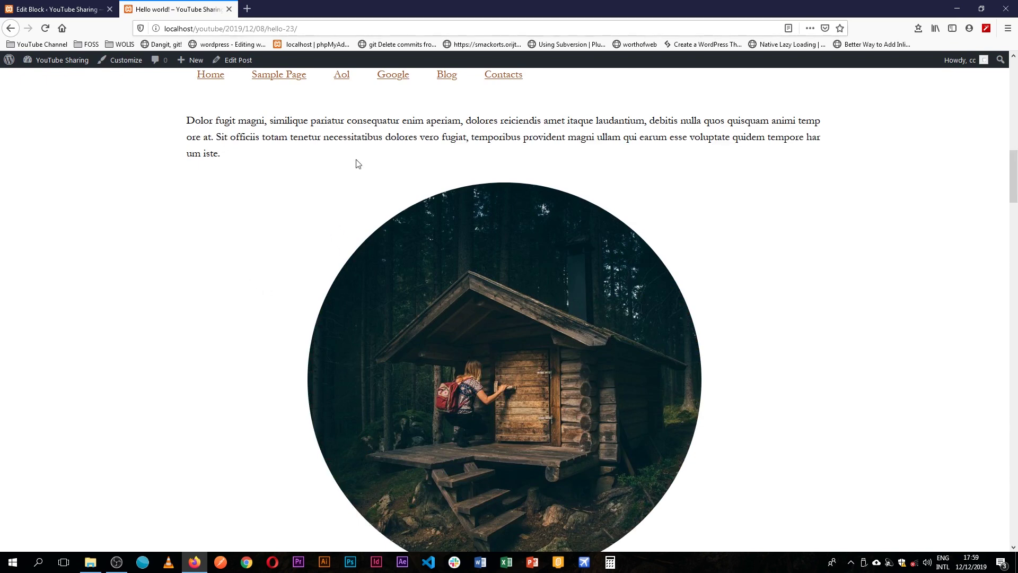
scroll(354, 156, "up", 5)
Remove the Bio block from my nav and update the block.
key("F5")
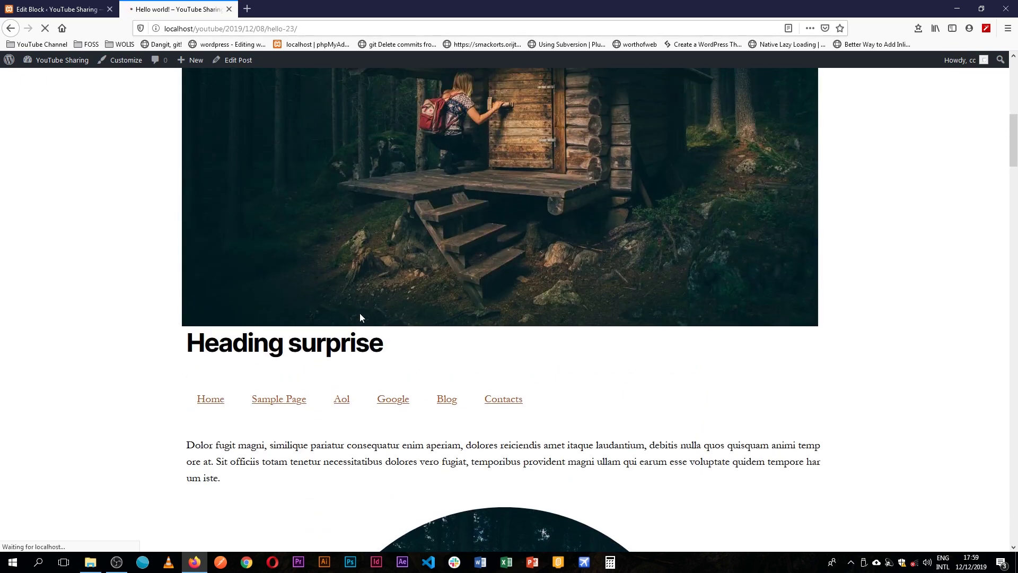
scroll(409, 390, "down", 5)
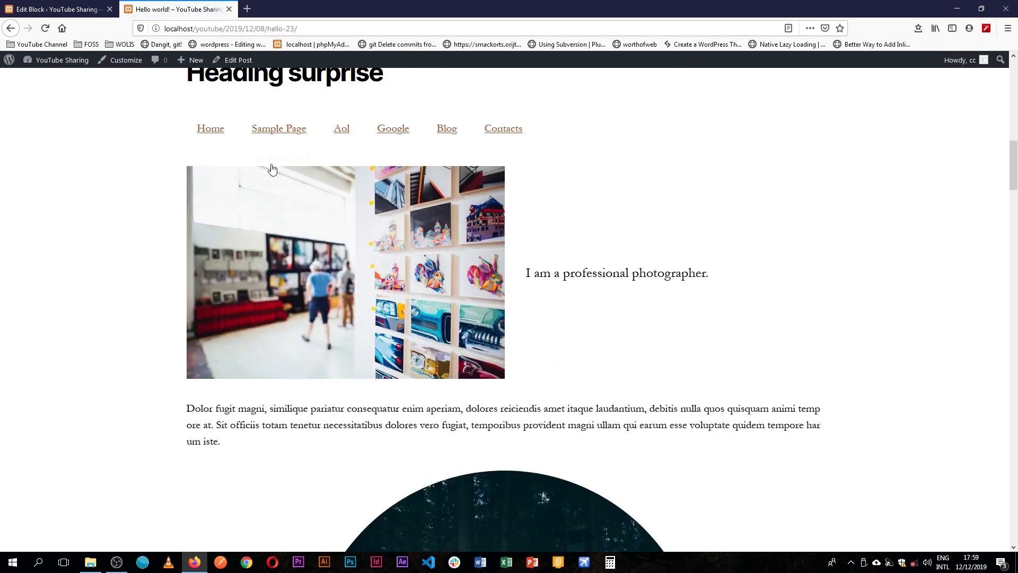
mouse_move(299, 142)
key("ctrl+Tab")
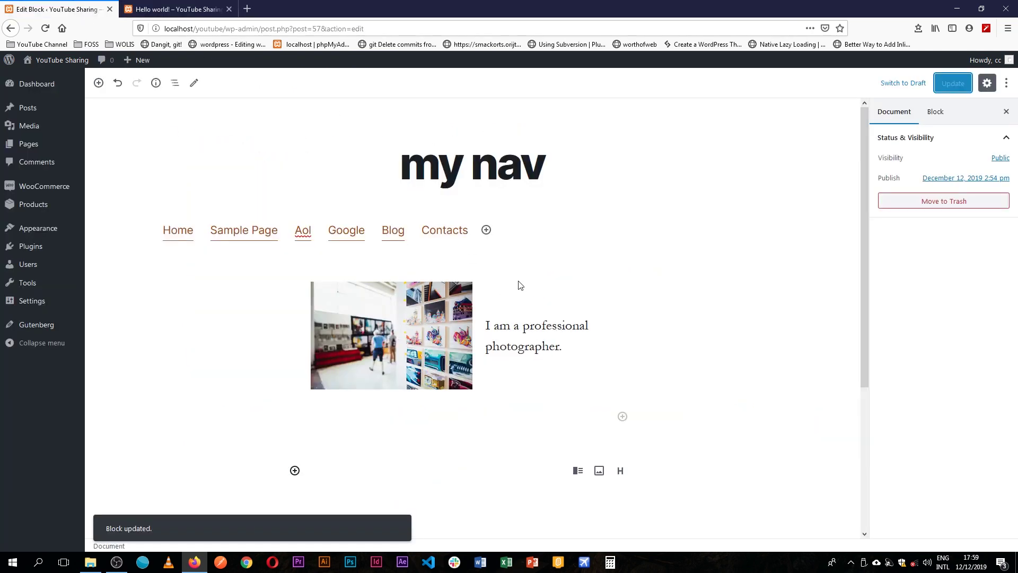
left_click(520, 285)
left_click(338, 249)
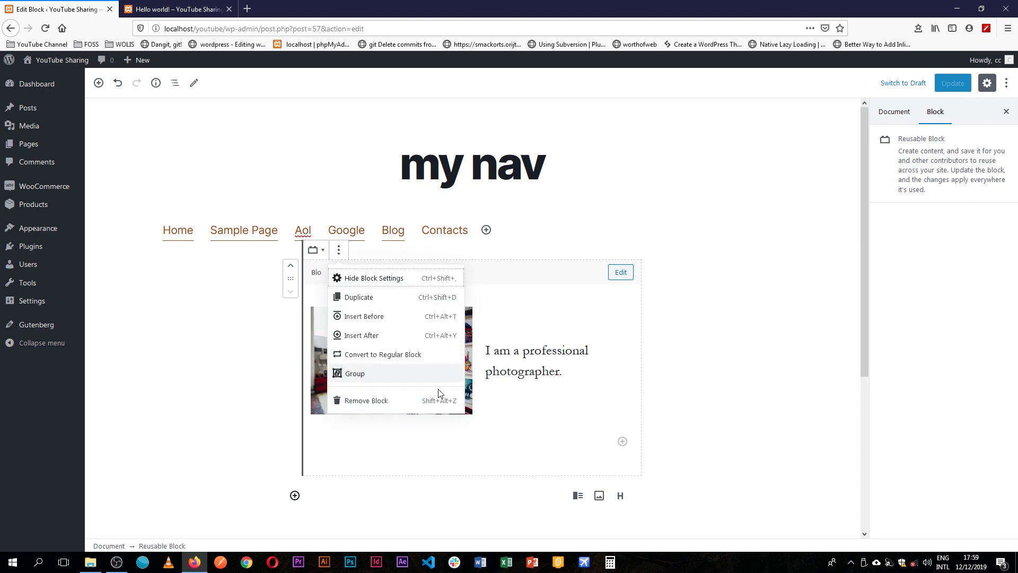
left_click(404, 401)
left_click(967, 88)
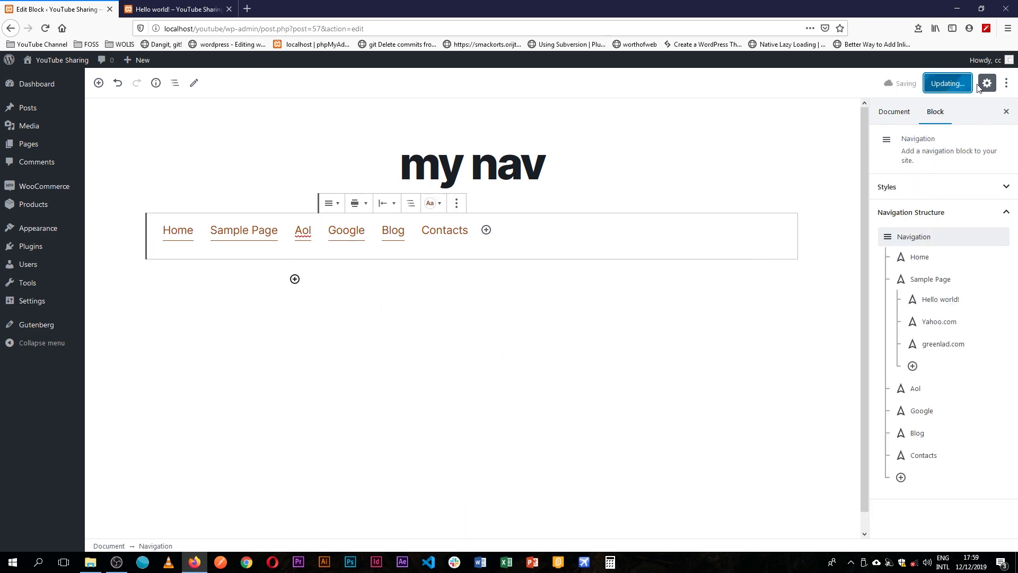
Reload the Hello world! post to confirm Bio is gone, then open it for editing.
left_click(200, 12)
key("F5")
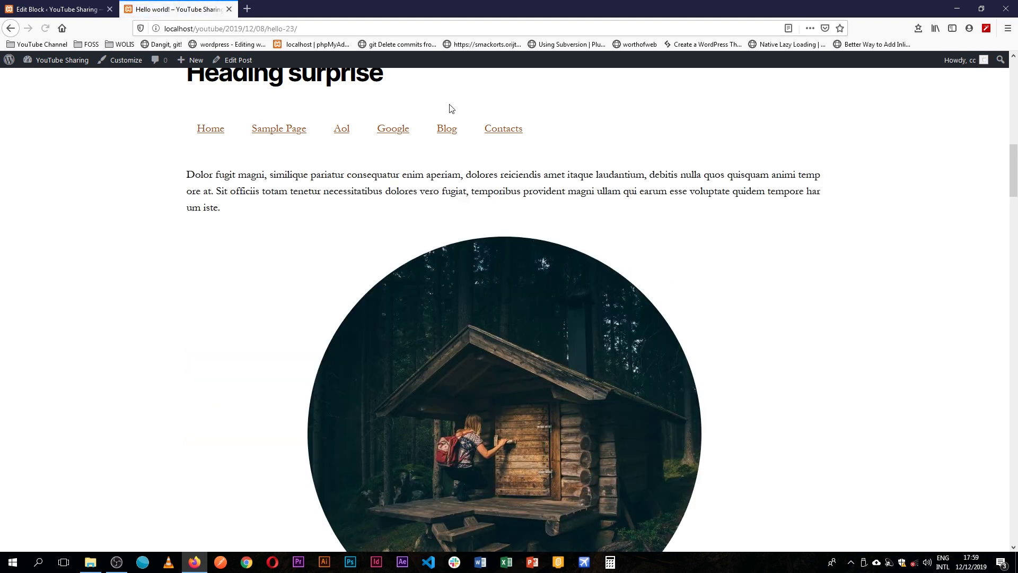
left_click(26, 6)
left_click(196, 4)
left_click(233, 60)
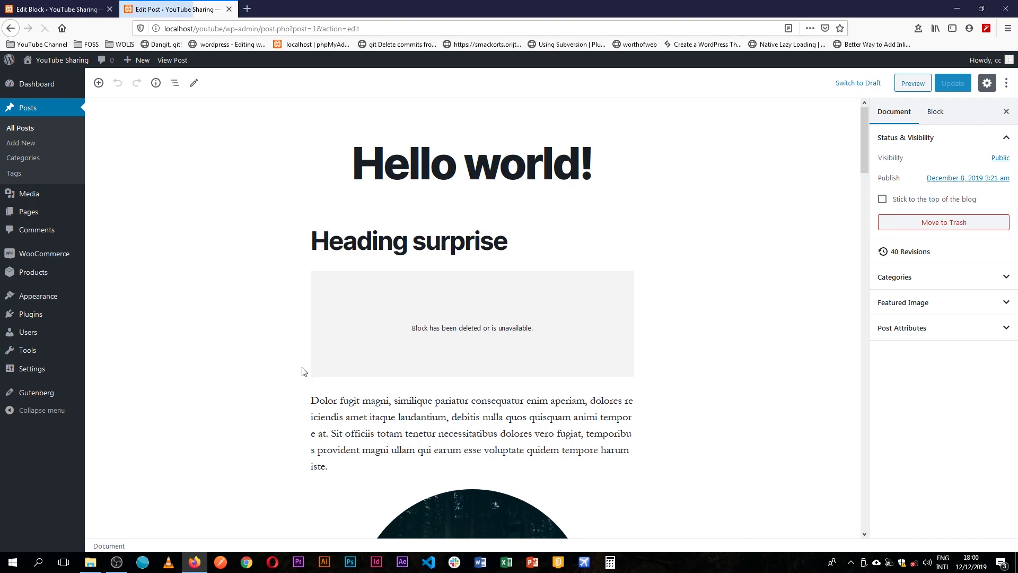
Insert the Bio reusable block after the numbered lists at the end of the post.
scroll(666, 446, "down", 10)
scroll(716, 481, "down", 20)
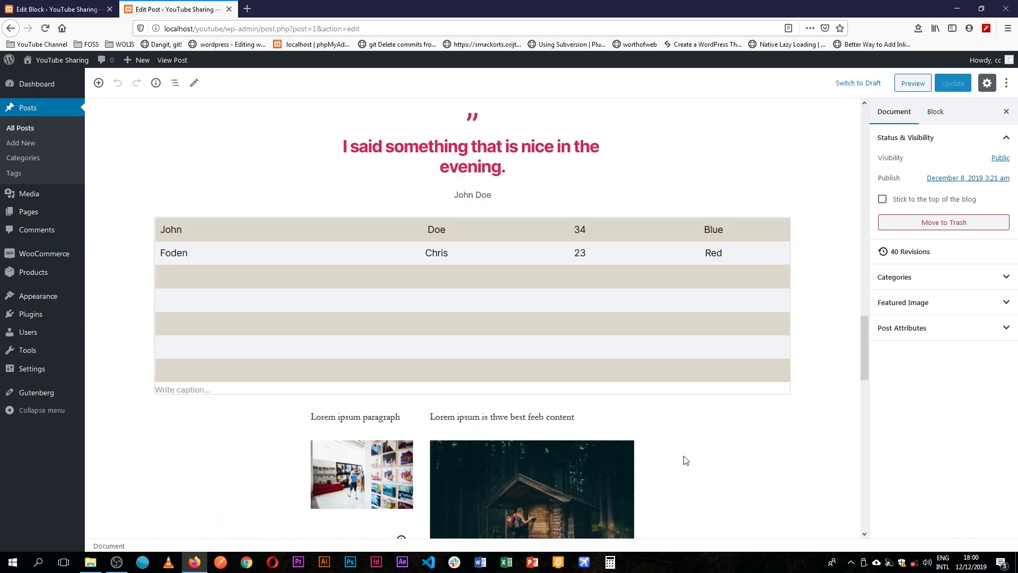
scroll(530, 386, "down", 4)
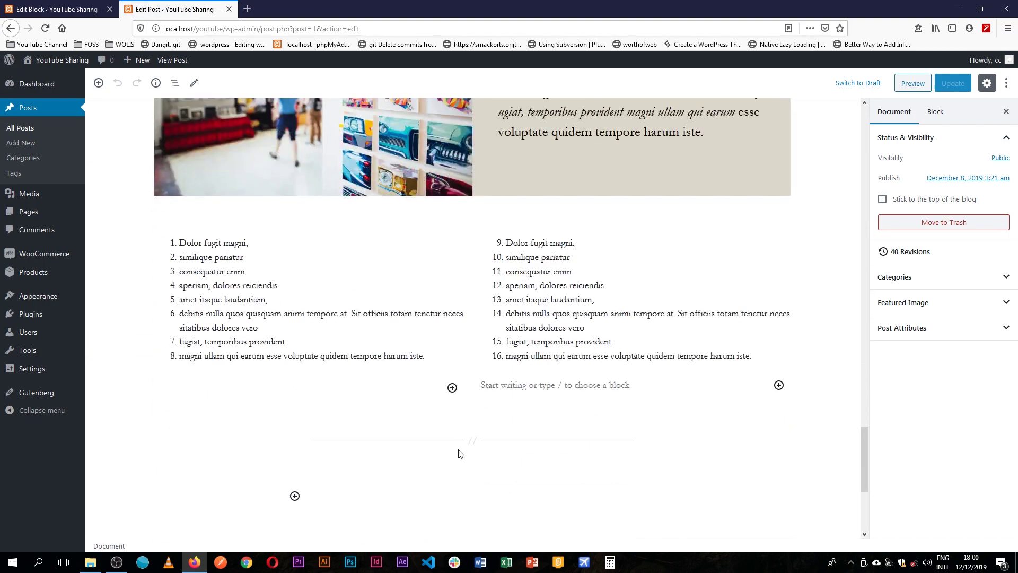
left_click(295, 496)
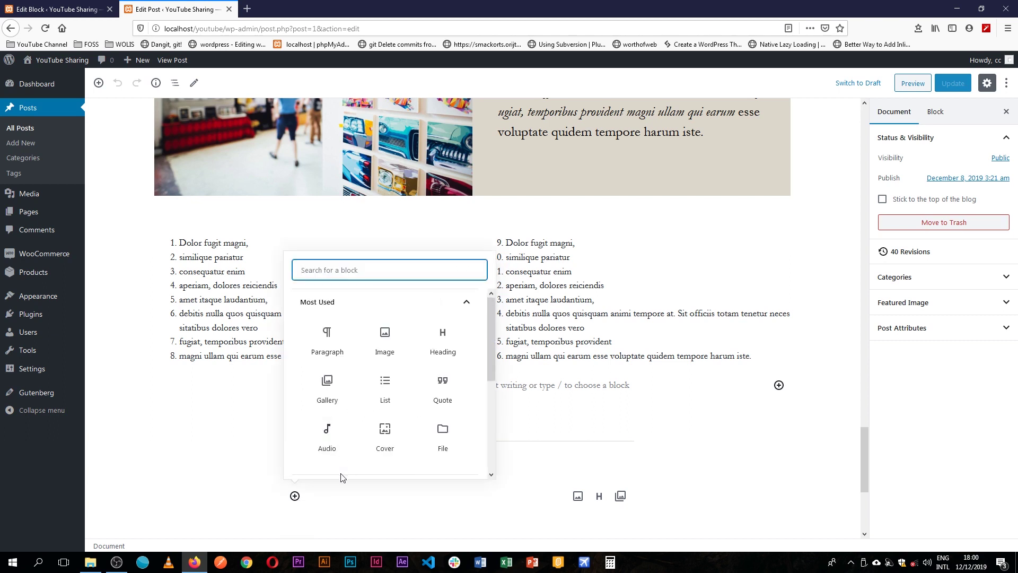
type("us")
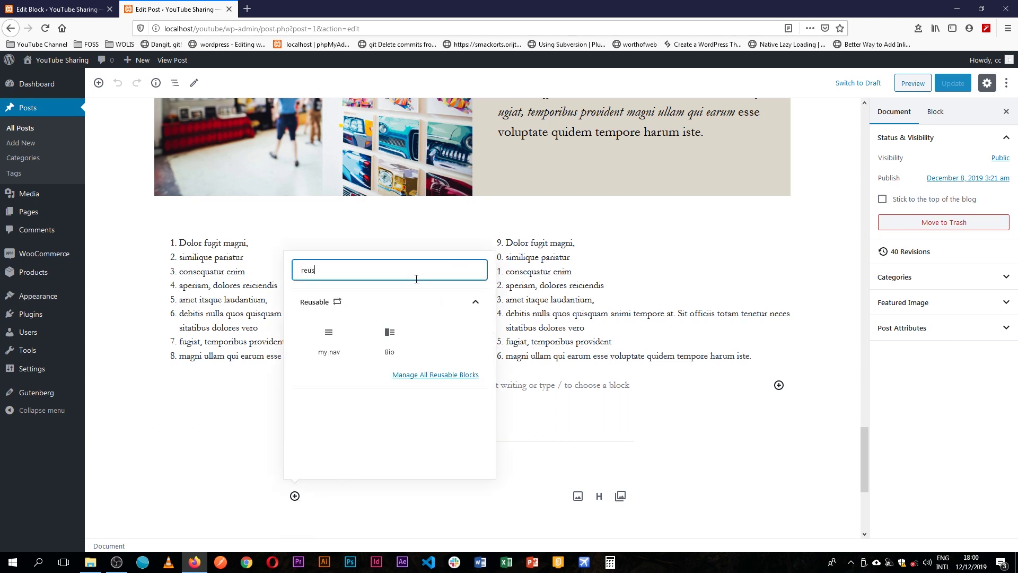
left_click(389, 338)
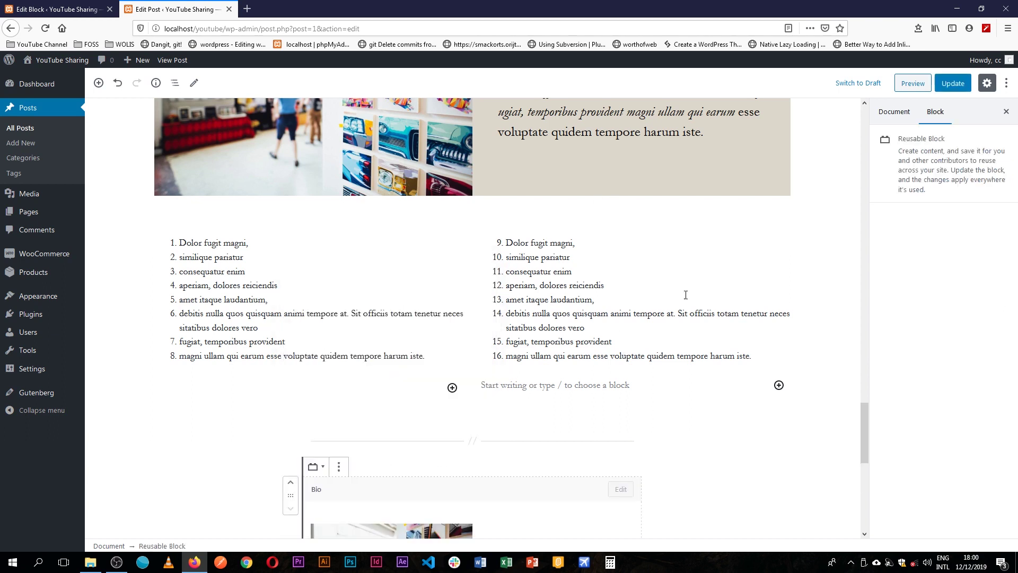
left_click(818, 295)
Update the Hello world! post and view it live.
scroll(817, 335, "down", 5)
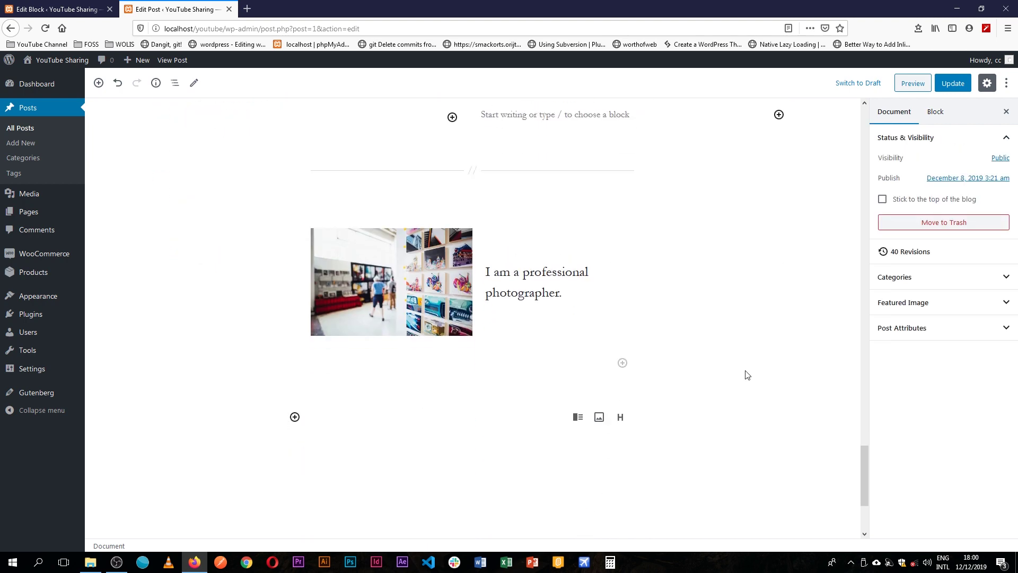
left_click(953, 83)
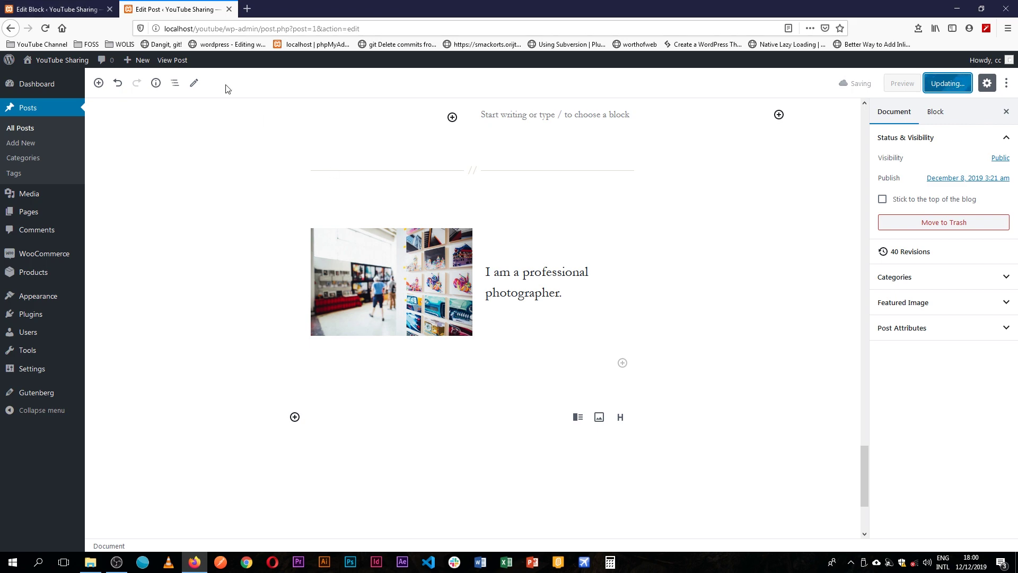
left_click(175, 61)
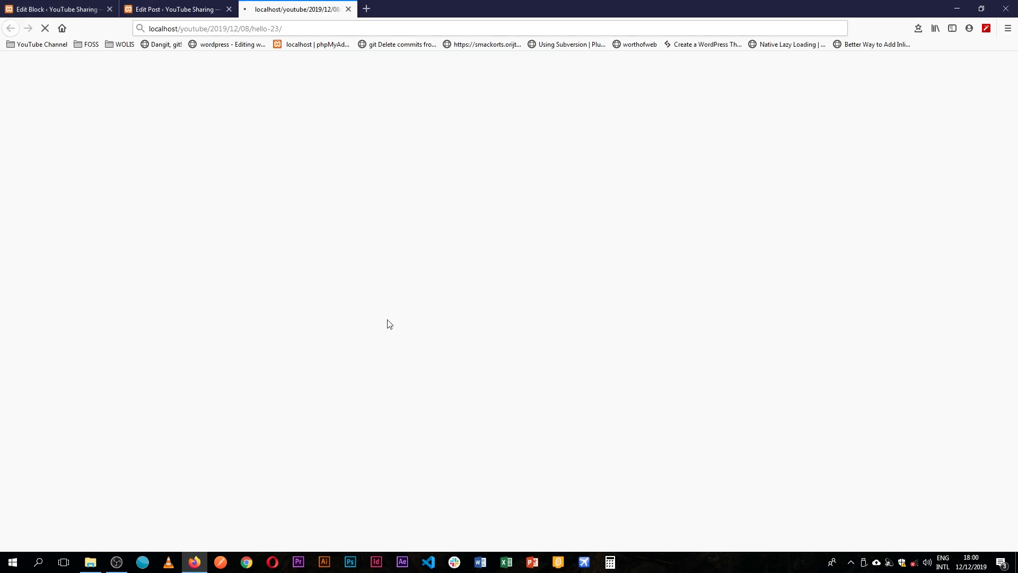
Scroll the live Hello world! post to the Bio photo and 'I am a professional photographer.' text.
scroll(441, 345, "down", 20)
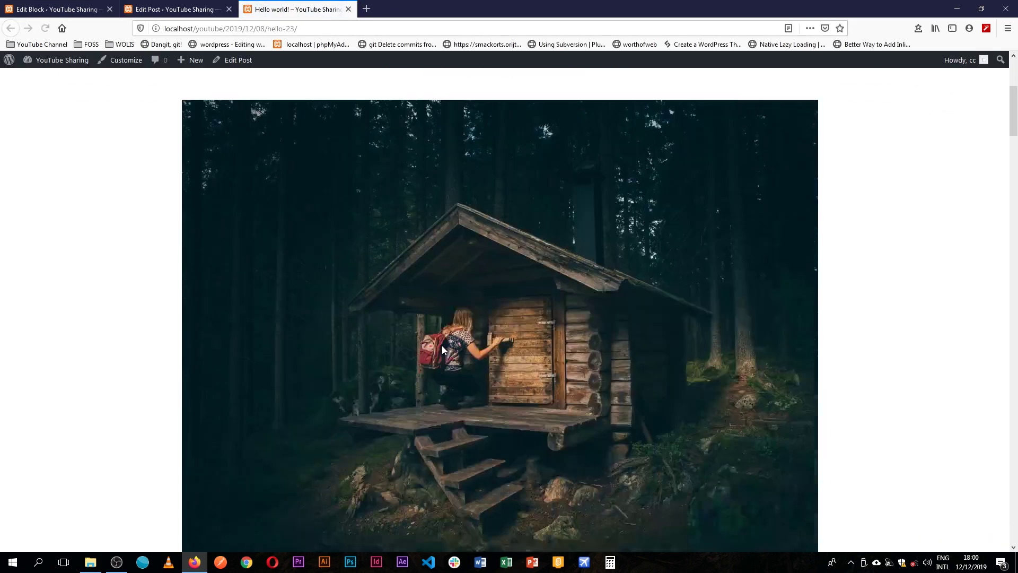
scroll(438, 420, "down", 20)
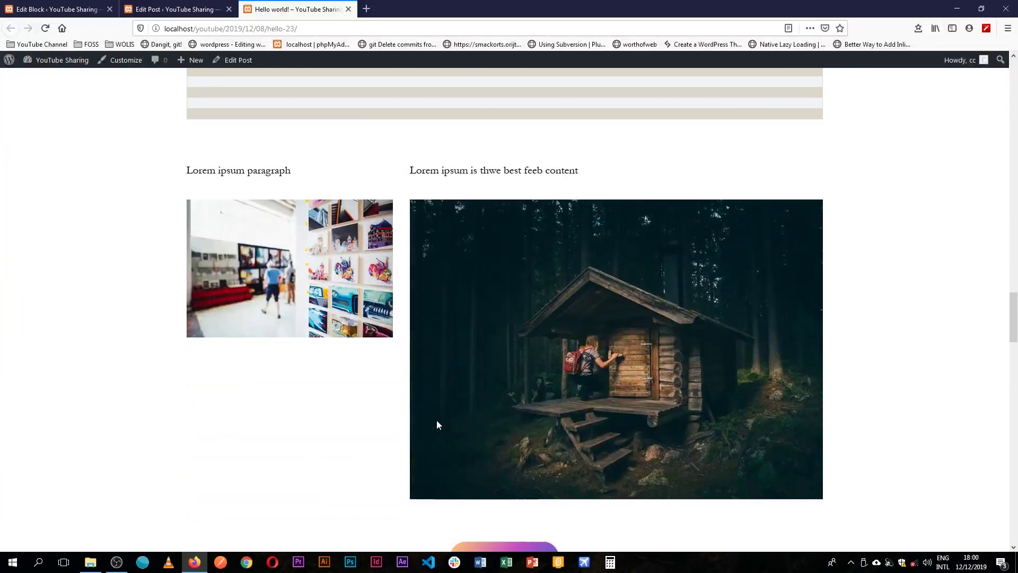
scroll(438, 424, "down", 8)
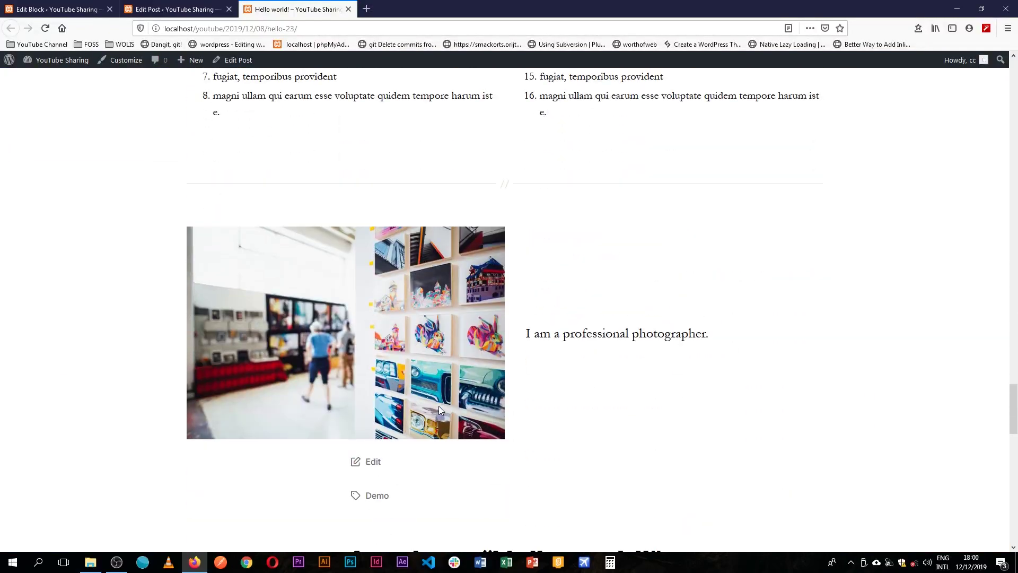
scroll(468, 249, "up", 4)
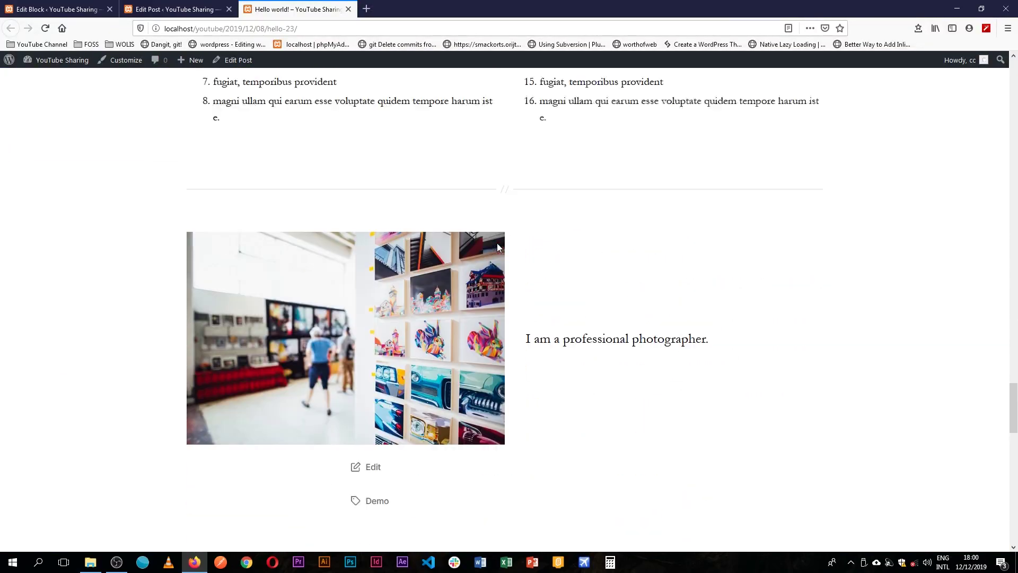